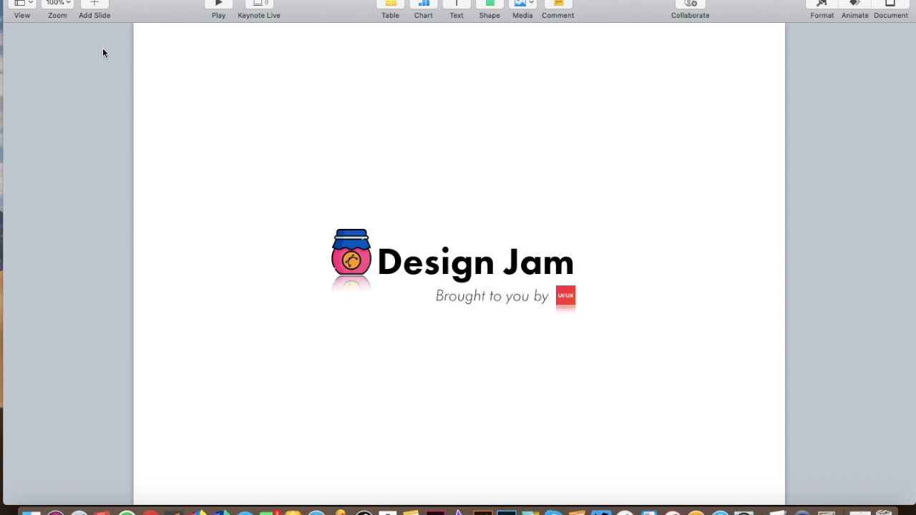
# Present the Design Jam slideshow through the "What is Design Jam?" slide and exit the presentation
pyautogui.click(215, 6)
pyautogui.press('Right')
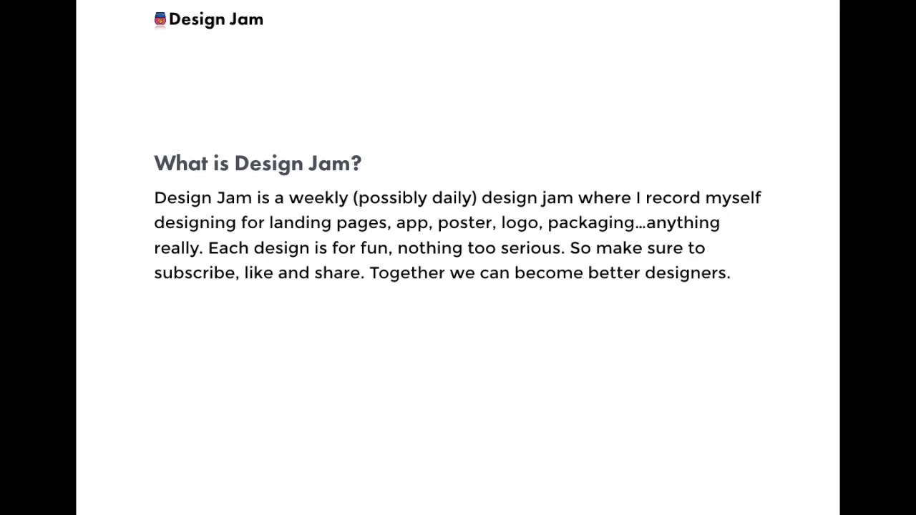
pyautogui.press('Escape')
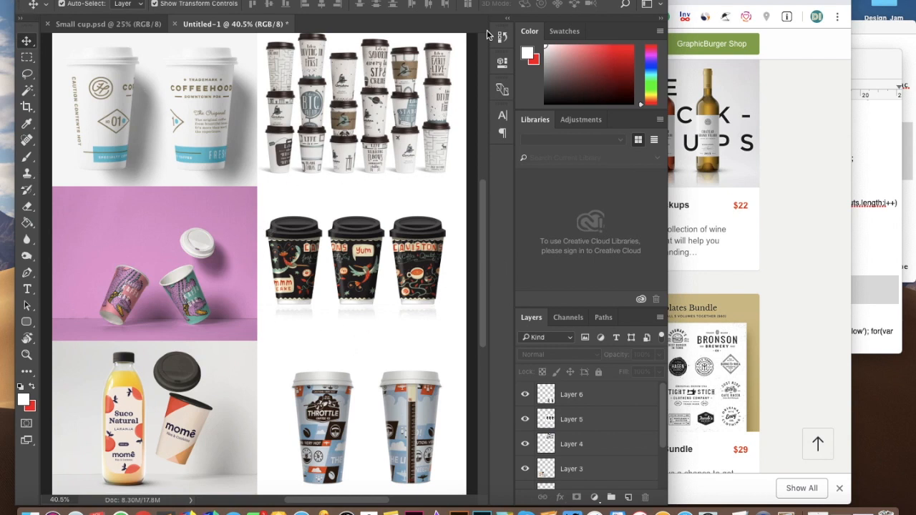
# Check the GraphicBurger mockup page in the browser, return to Photoshop and widen its window
pyautogui.click(671, 48)
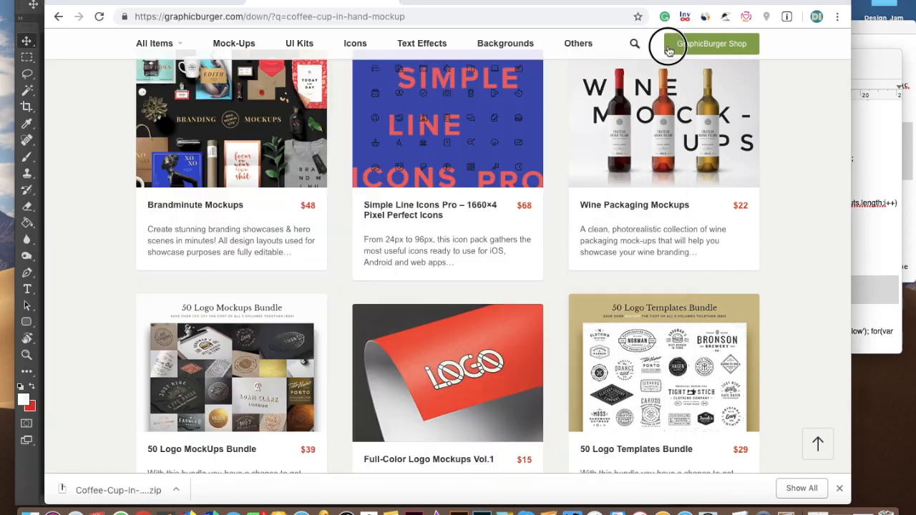
pyautogui.click(24, 11)
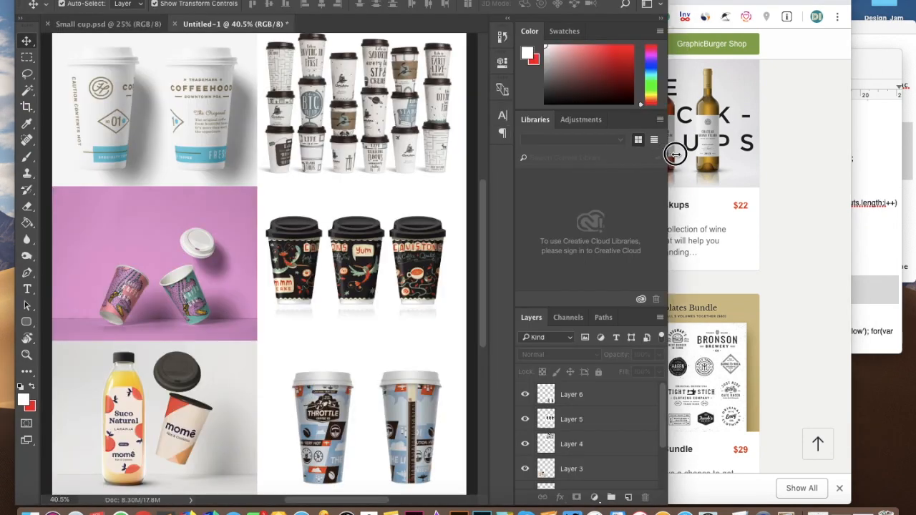
pyautogui.moveTo(666, 155); pyautogui.dragTo(805, 155)
# Look over the collage of coffee cup references in Untitled-1 for an overview of the packaging styles
pyautogui.scroll(3, 496, 186)
pyautogui.scroll(3, 493, 185)
pyautogui.scroll(-4, 493, 185)
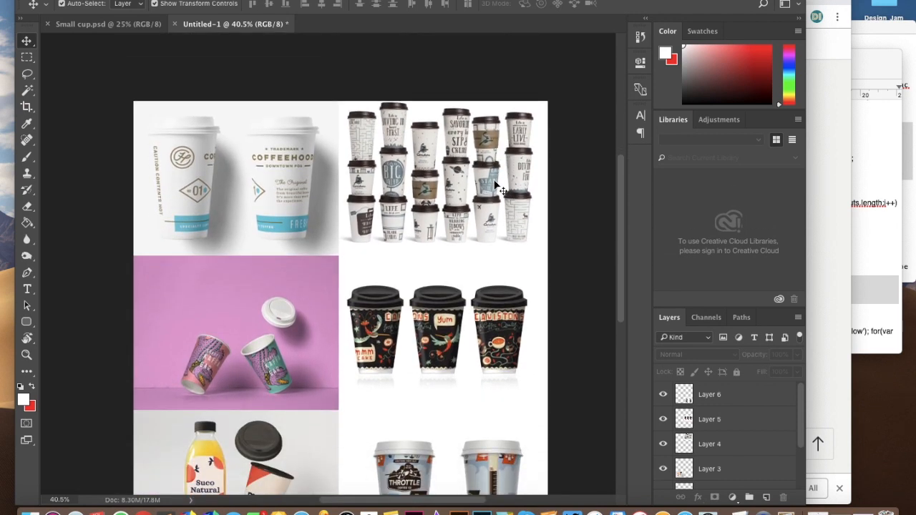
pyautogui.scroll(-4, 495, 185)
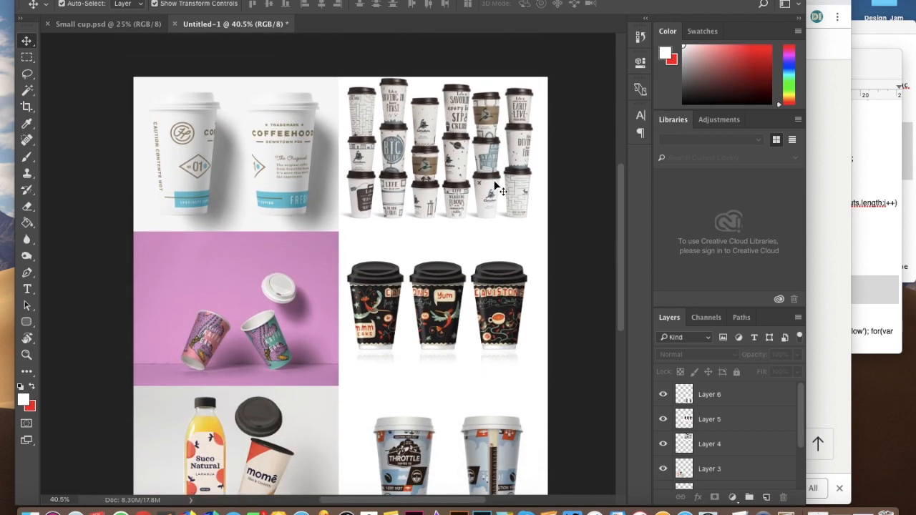
pyautogui.scroll(3, 499, 186)
pyautogui.scroll(-5, 393, 276)
pyautogui.press('super+plus')
pyautogui.press('super+plus')
pyautogui.press('super+plus')
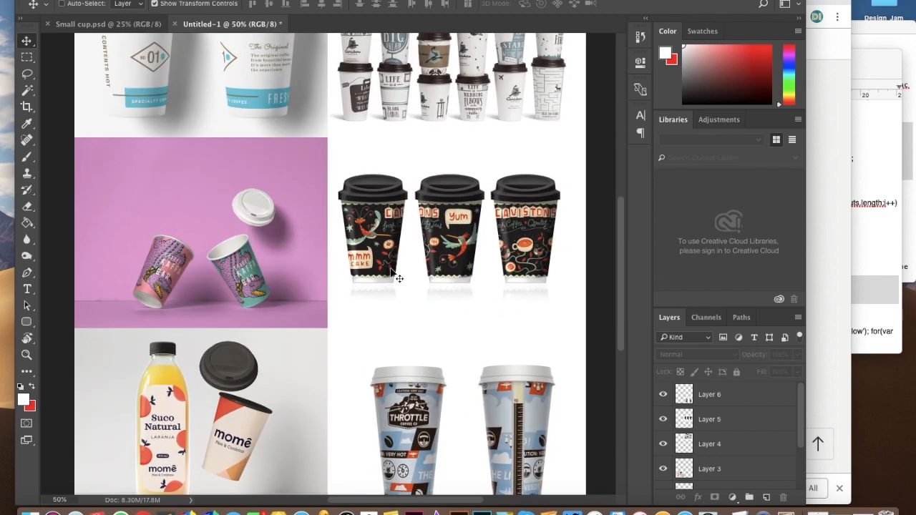
# Examine the individual reference cups up close, comparing the momê, Throttle, Caribou and Cavistons packaging designs
pyautogui.hscroll(-6, 391, 273)
pyautogui.scroll(10, 391, 274)
pyautogui.hscroll(-3, 390, 273)
pyautogui.scroll(-3, 391, 274)
pyautogui.hscroll(2, 390, 274)
pyautogui.hscroll(5, 390, 273)
pyautogui.scroll(-10, 390, 273)
pyautogui.hscroll(-4, 390, 273)
pyautogui.hscroll(2, 391, 274)
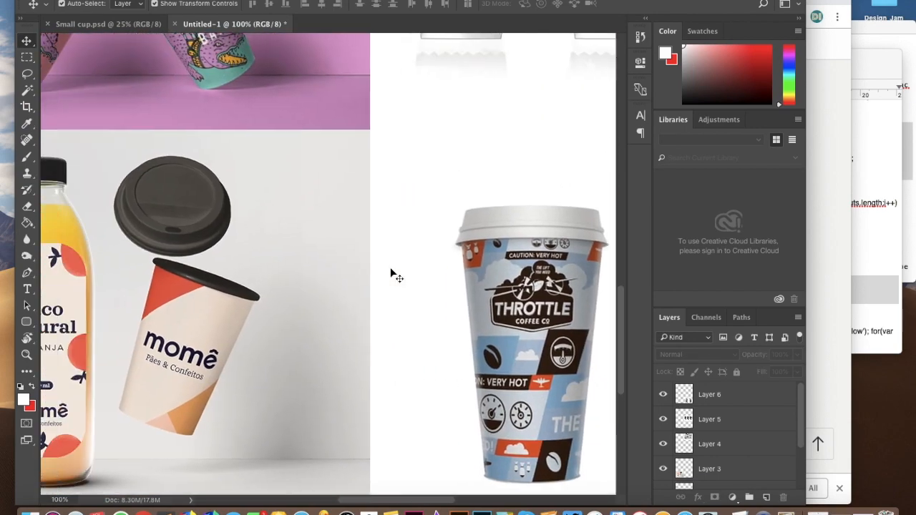
pyautogui.hscroll(-5, 390, 274)
pyautogui.scroll(10, 390, 273)
pyautogui.scroll(3, 392, 274)
pyautogui.scroll(-3, 392, 274)
pyautogui.hscroll(6, 392, 274)
pyautogui.scroll(5, 392, 274)
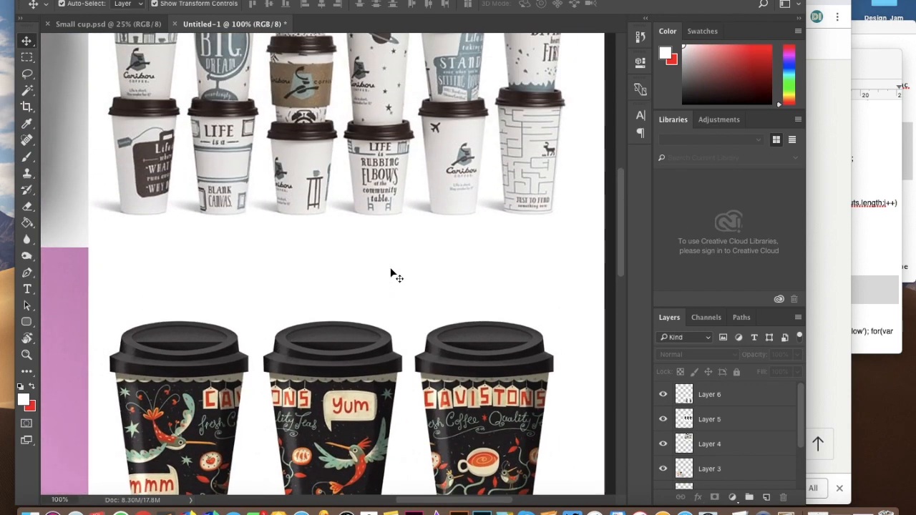
pyautogui.hscroll(-5, 392, 274)
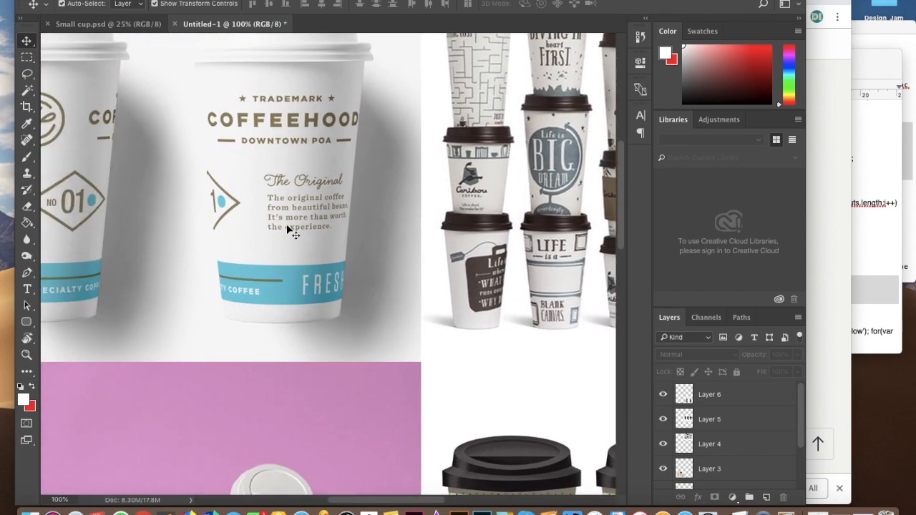
# Inspect the two Coffeehood cups at 200%, including their logo, number badge, tagline text and blue band
pyautogui.hscroll(-4, 300, 249)
pyautogui.scroll(2, 300, 249)
pyautogui.press('super+plus')
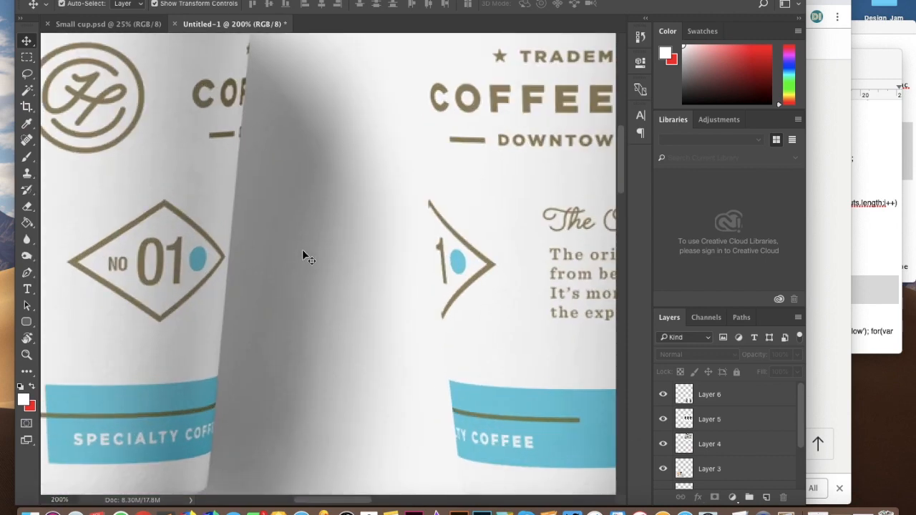
pyautogui.hscroll(-5, 302, 249)
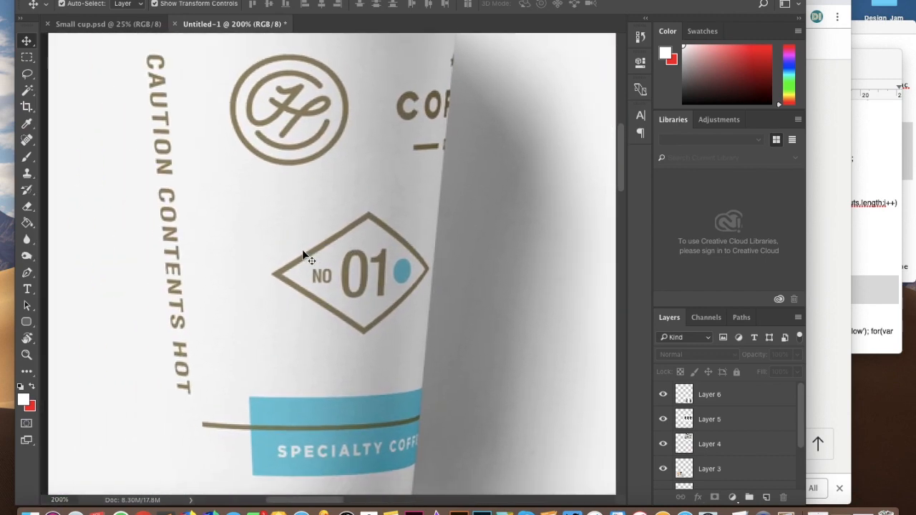
pyautogui.scroll(-1, 302, 249)
pyautogui.hscroll(5, 302, 249)
pyautogui.hscroll(2, 301, 249)
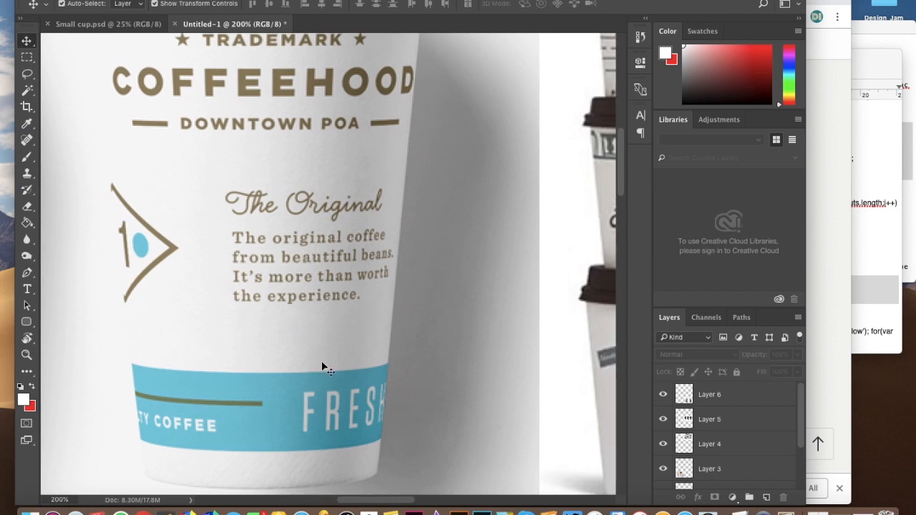
pyautogui.scroll(3, 319, 197)
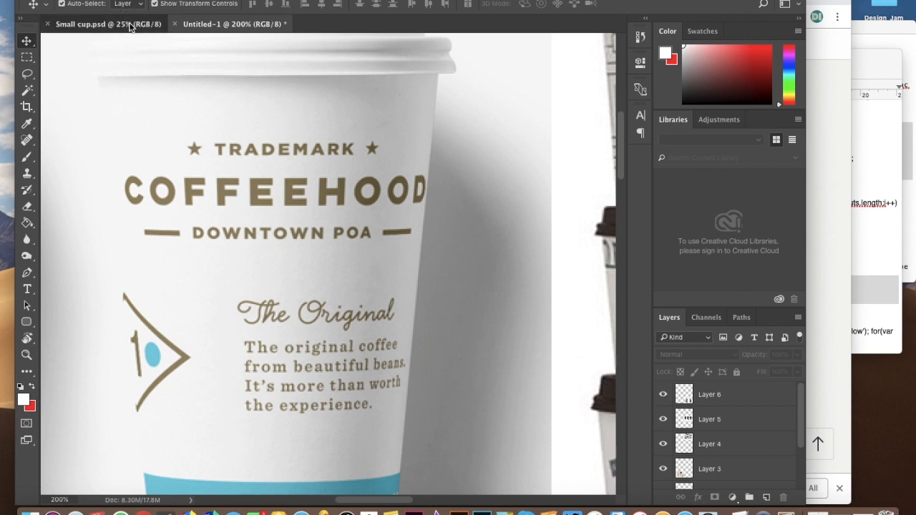
# Show the Small cup.psd mockup and examine the design on the hand-held cup at 50%
pyautogui.click(107, 24)
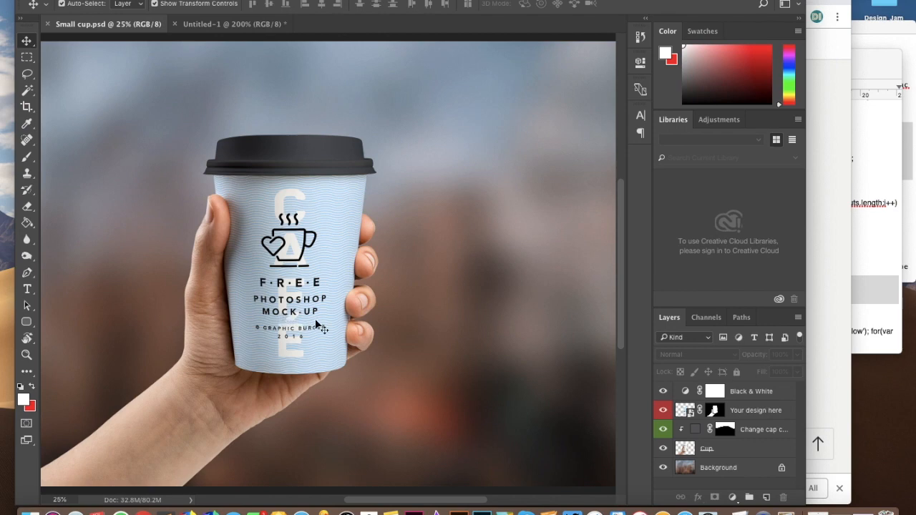
pyautogui.press('super+plus')
pyautogui.press('super+plus')
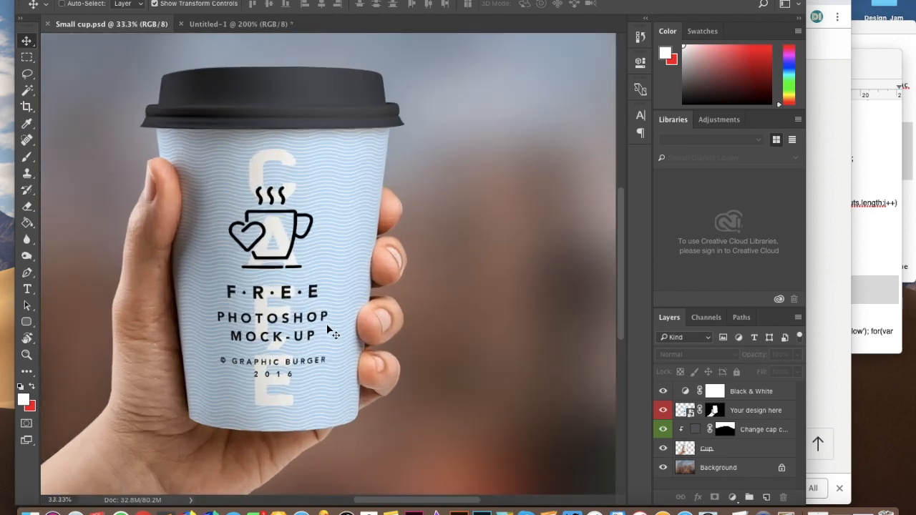
pyautogui.hscroll(-1, 327, 329)
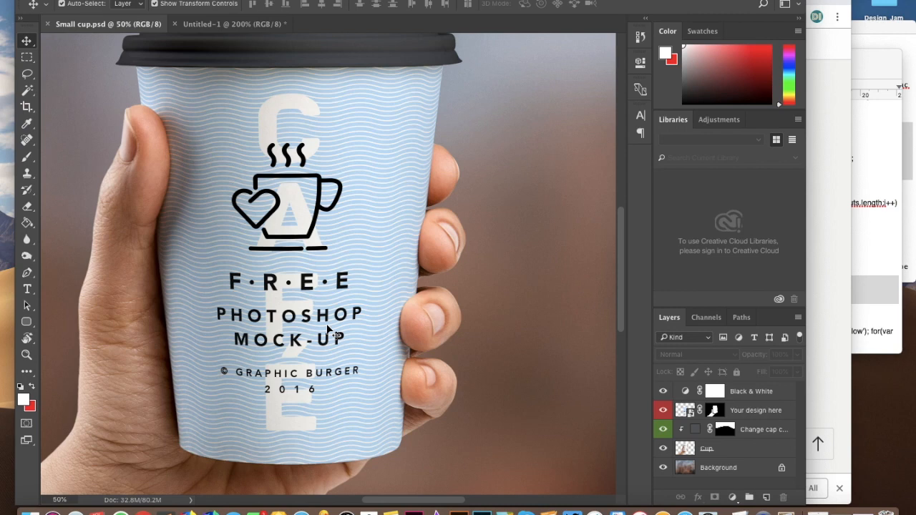
pyautogui.scroll(2, 327, 329)
pyautogui.hscroll(-1, 327, 329)
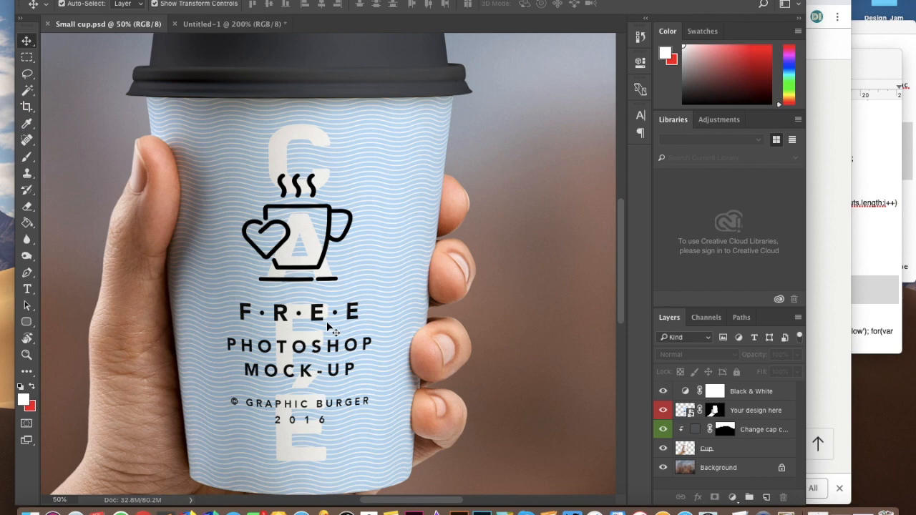
pyautogui.click(330, 330)
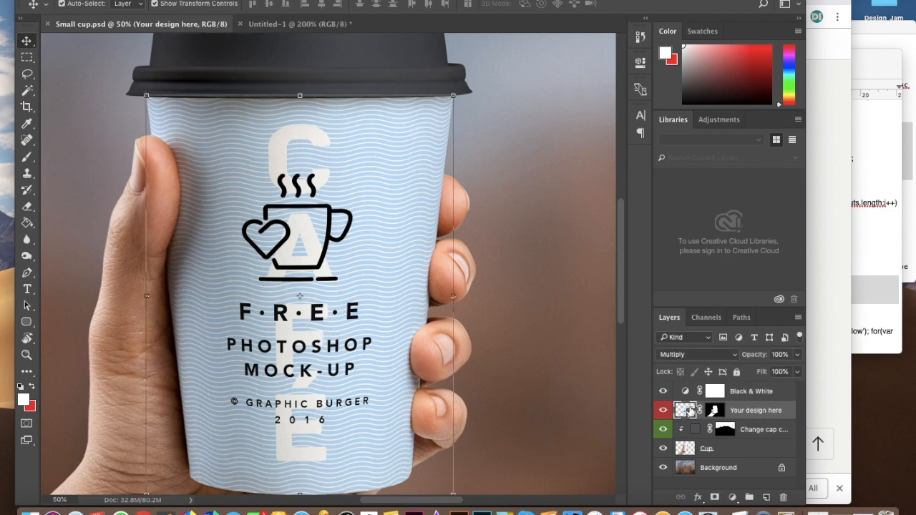
pyautogui.click(566, 368)
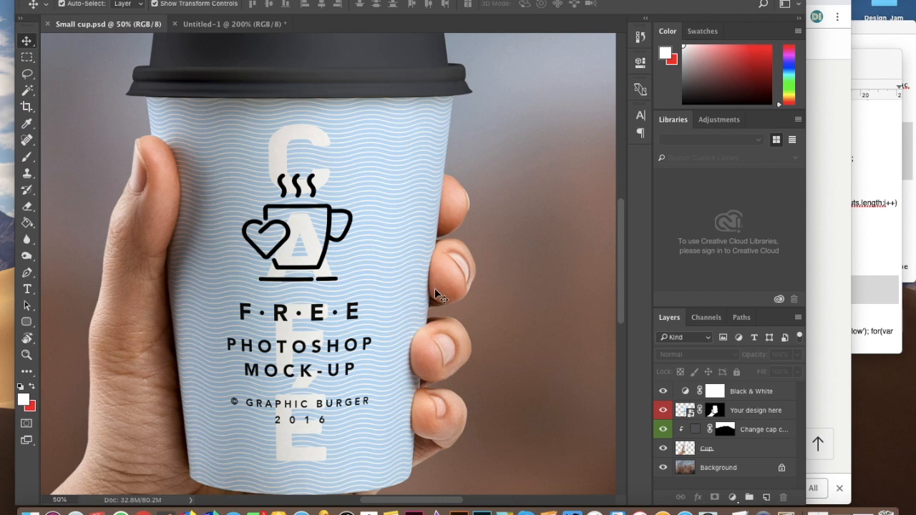
# Open the "Your design here" smart object without resolving its missing fonts and move the CAFÉ text near the artwork's right edge
pyautogui.doubleClick(689, 421)
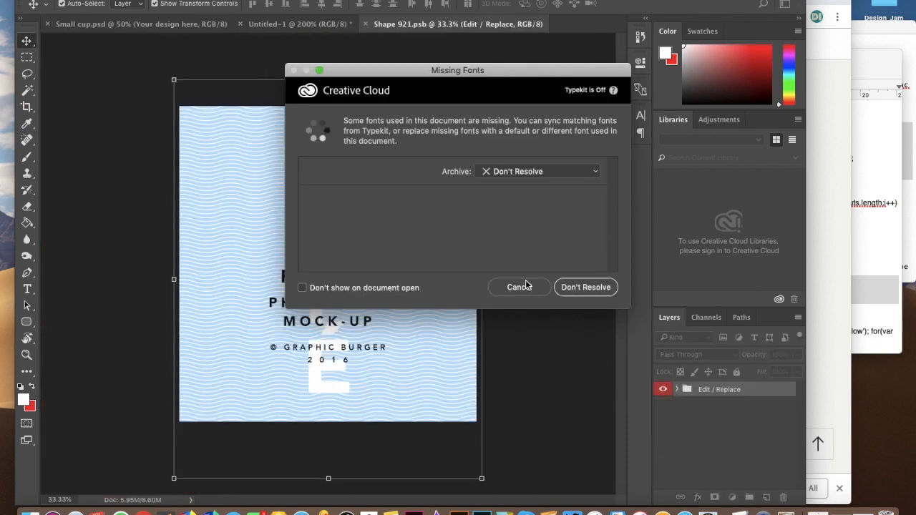
pyautogui.click(520, 287)
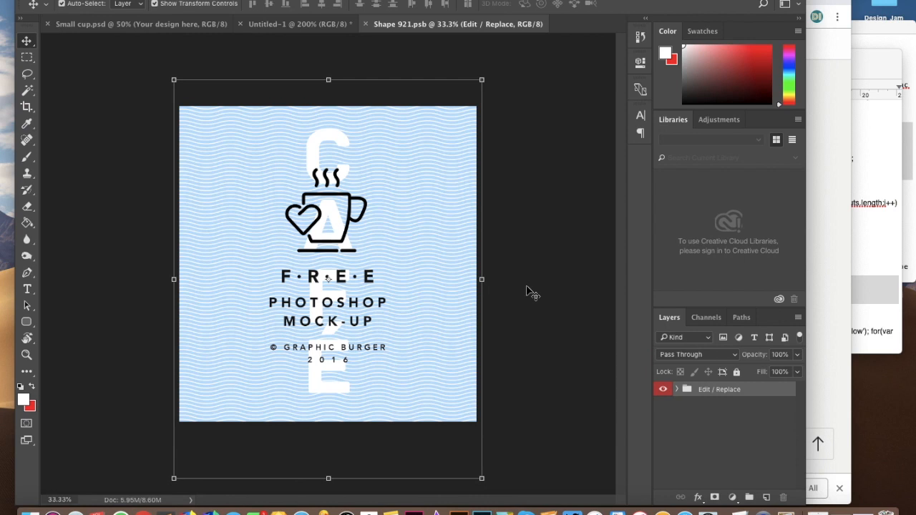
pyautogui.click(392, 259)
pyautogui.click(344, 239)
pyautogui.click(349, 239)
pyautogui.moveTo(349, 238); pyautogui.dragTo(431, 236)
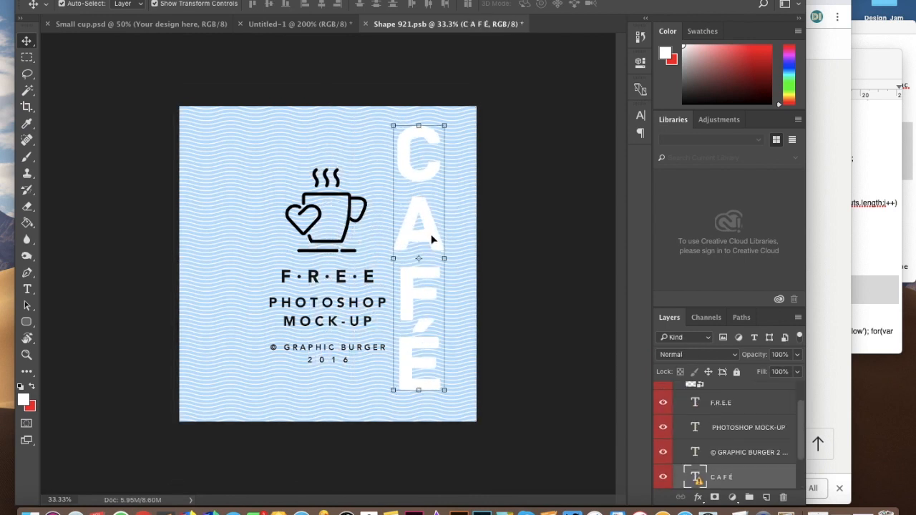
# Move the cup icon to the artwork's upper-left corner, shift the wave pattern left, and save and close the smart object
pyautogui.moveTo(320, 216); pyautogui.dragTo(225, 168)
pyautogui.moveTo(292, 266); pyautogui.dragTo(257, 263)
pyautogui.hotkey('ctrl', 's')
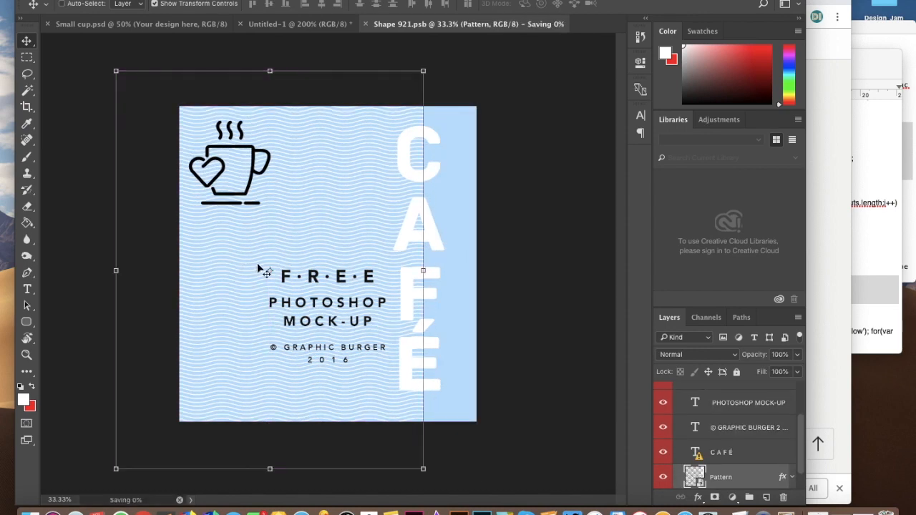
pyautogui.hotkey('ctrl', 'w')
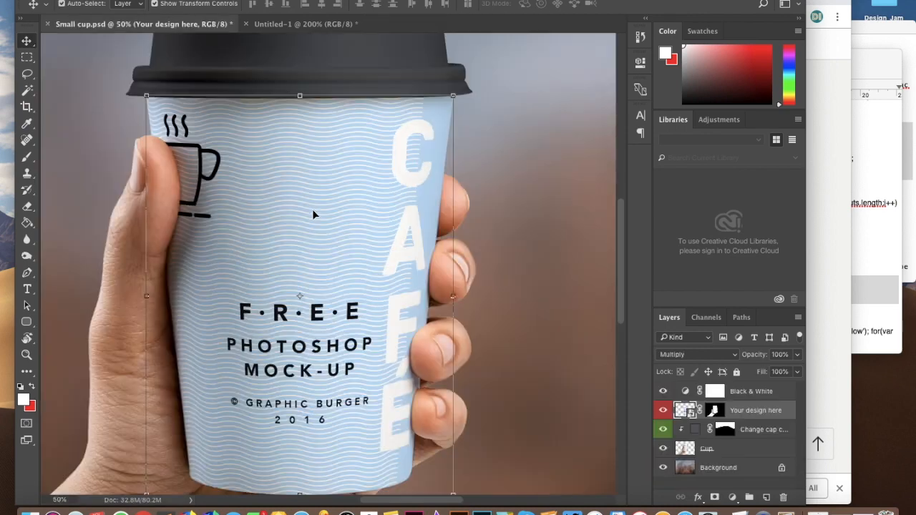
# Reopen the "Your design here" smart object, dismiss the missing fonts notice and delete the CAFÉ text layer
pyautogui.doubleClick(684, 410)
pyautogui.click(512, 288)
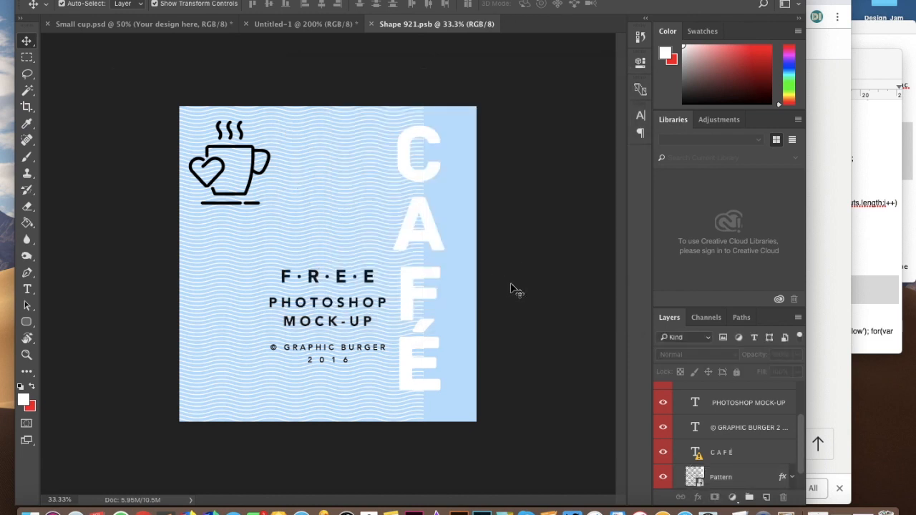
pyautogui.click(418, 325)
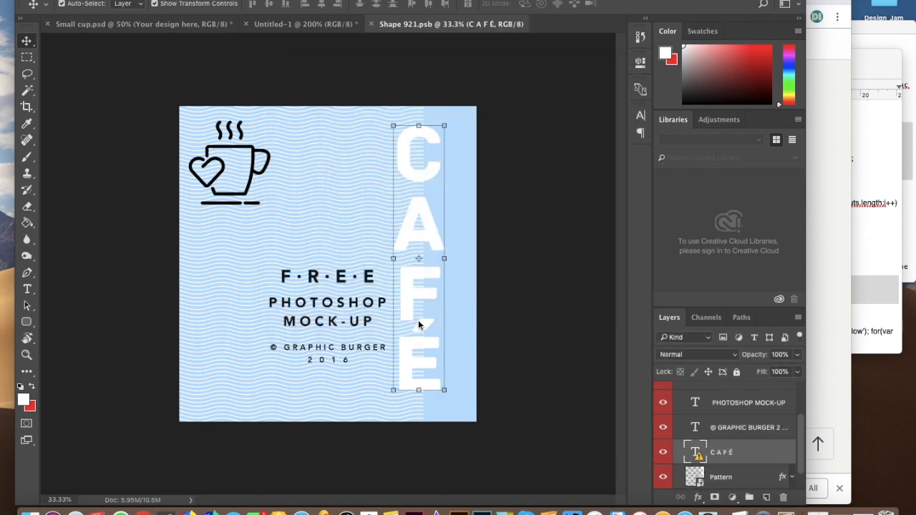
pyautogui.press('BackSpace')
# Delete the coffee cup icon layer from the label artwork
pyautogui.click(228, 193)
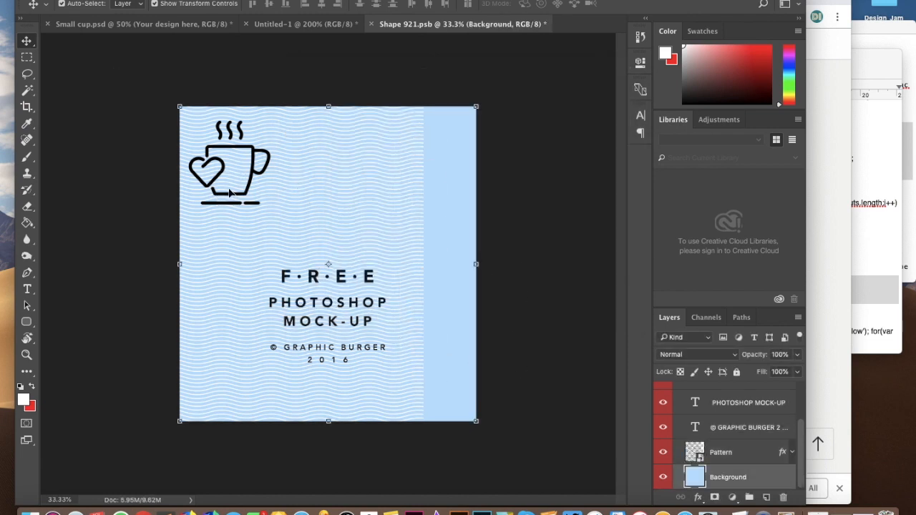
pyautogui.click(214, 176)
pyautogui.moveTo(216, 175); pyautogui.dragTo(232, 179)
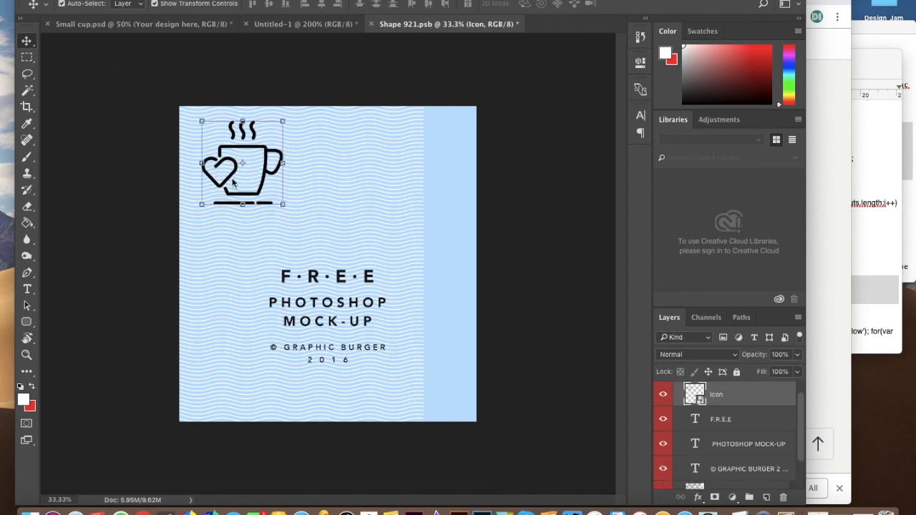
pyautogui.press('BackSpace')
# Delete the remaining text, pattern and background layers, and save and close the smart object
pyautogui.click(297, 267)
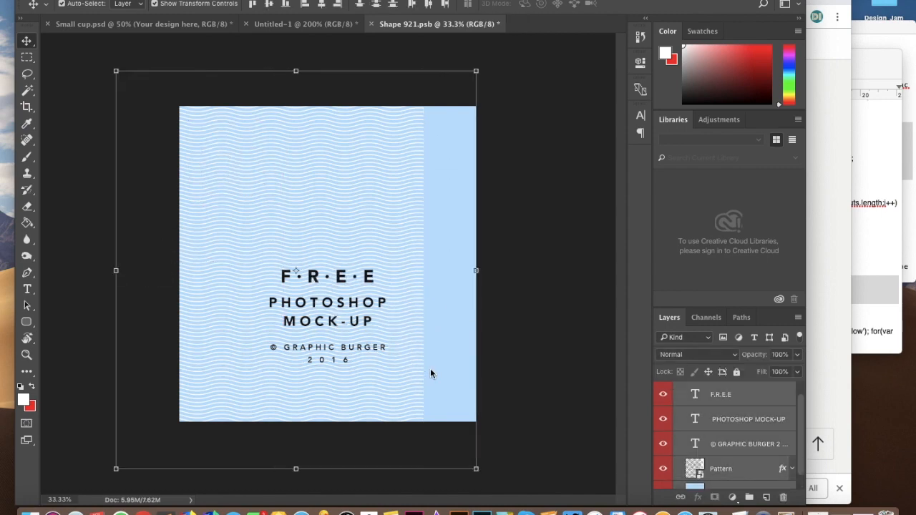
pyautogui.press('BackSpace')
pyautogui.press('super+s')
pyautogui.press('super+w')
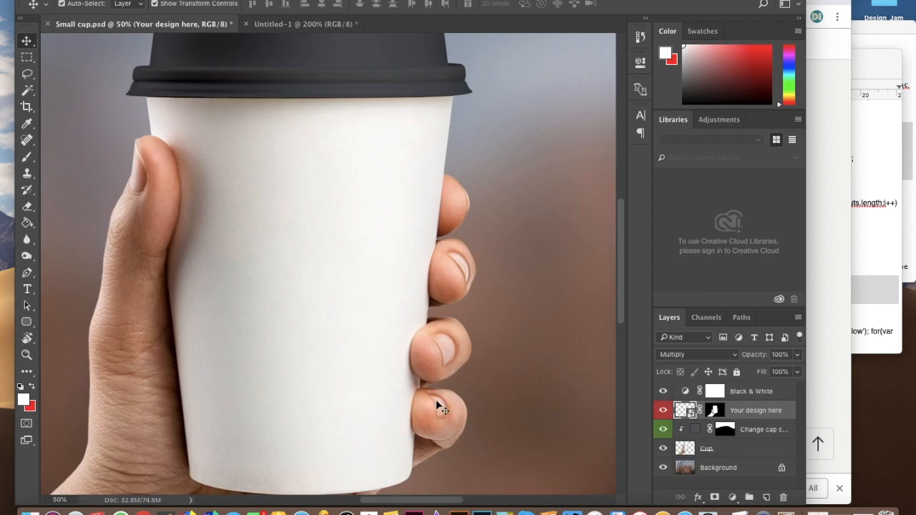
# Open the emptied "Your design here" smart object for editing and return to the Coffeehood cup reference in Untitled-1
pyautogui.doubleClick(686, 410)
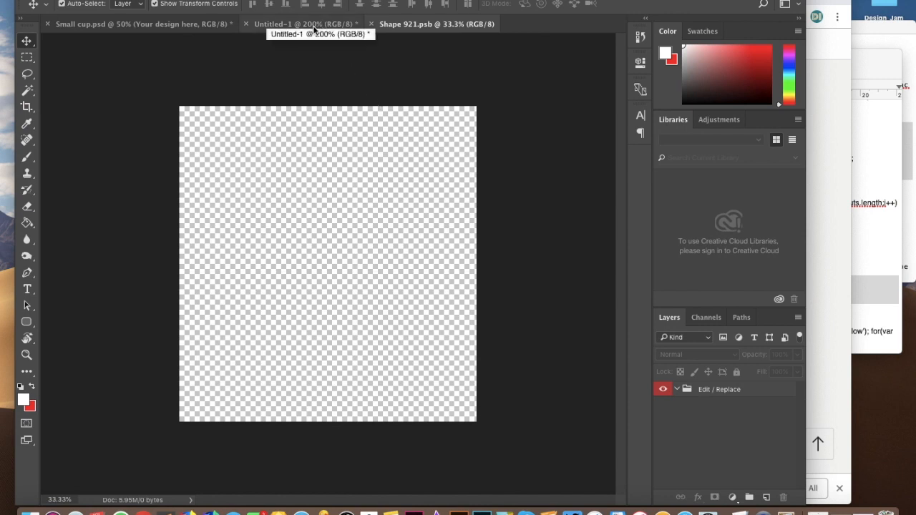
pyautogui.click(252, 25)
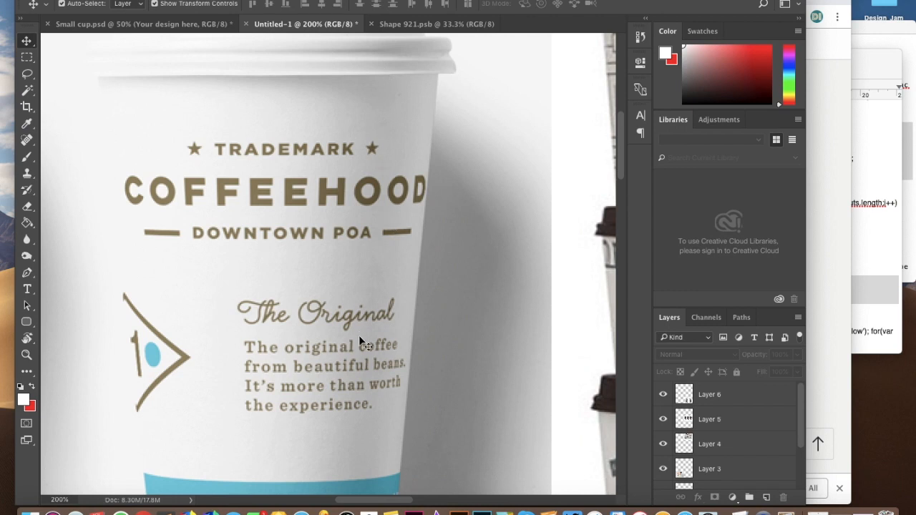
pyautogui.scroll(-3, 358, 335)
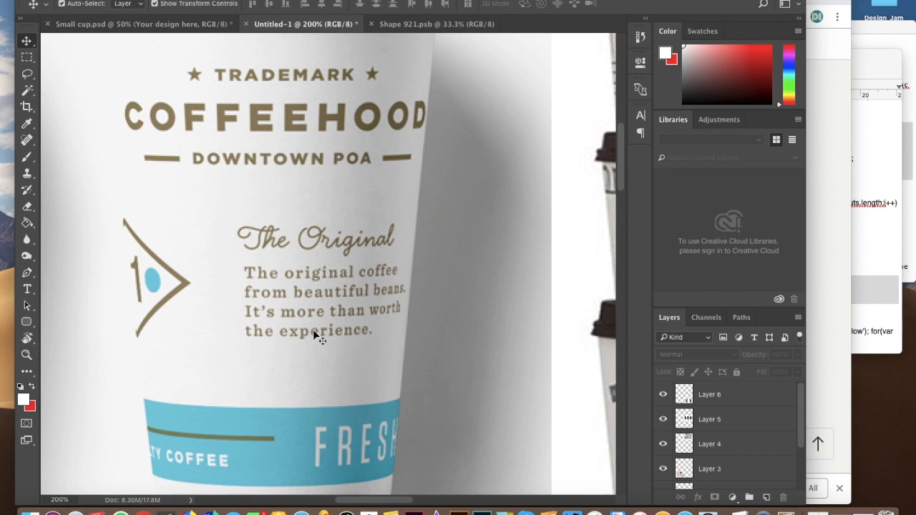
pyautogui.scroll(-2, 315, 332)
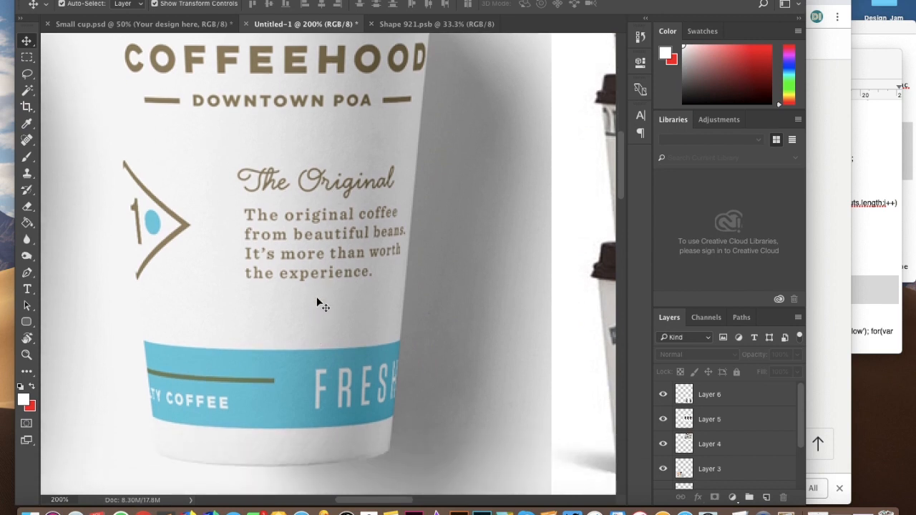
# Switch to Google Chrome, open flaticon.com and search for leaf icons
pyautogui.scroll(-1, 295, 373)
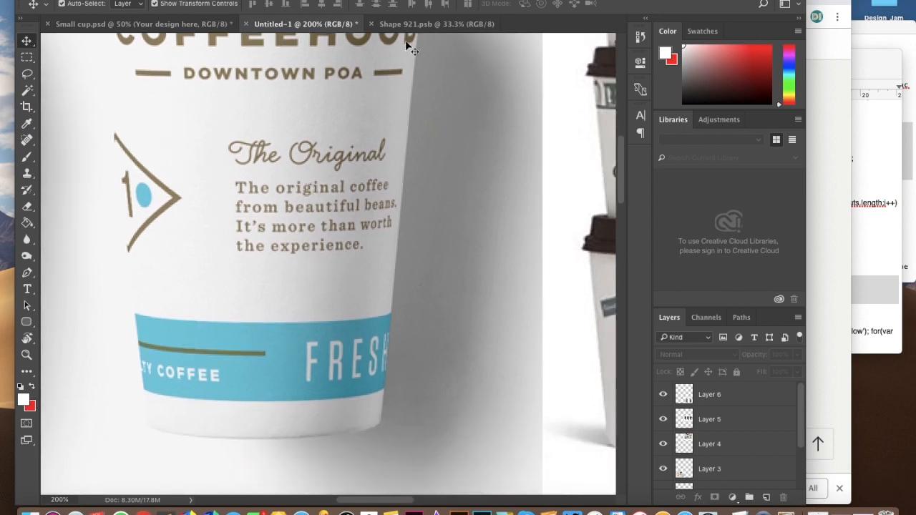
pyautogui.click(418, 24)
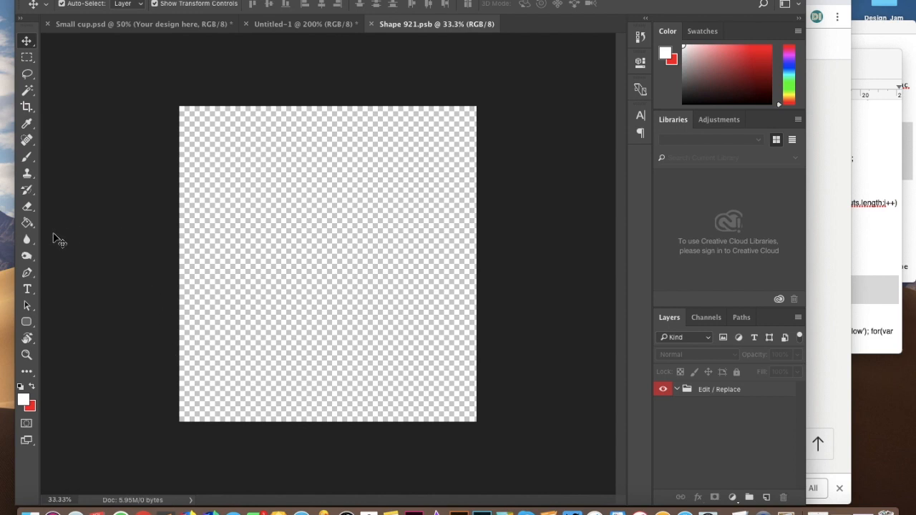
pyautogui.click(142, 509)
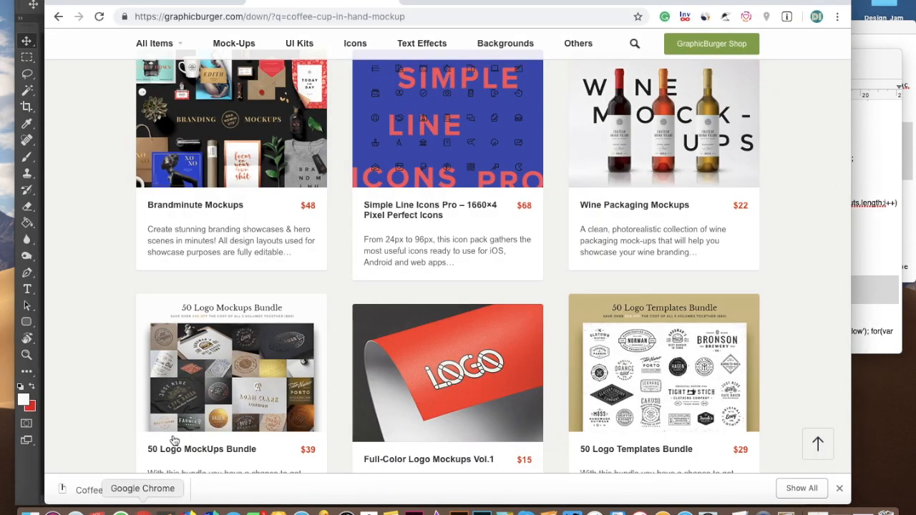
pyautogui.click(288, 115)
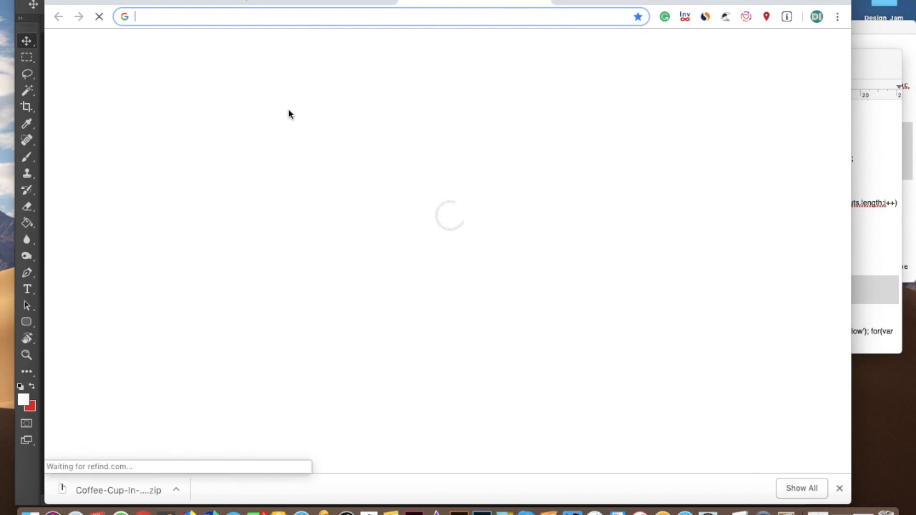
pyautogui.write('flaticon.com')
pyautogui.press('Return')
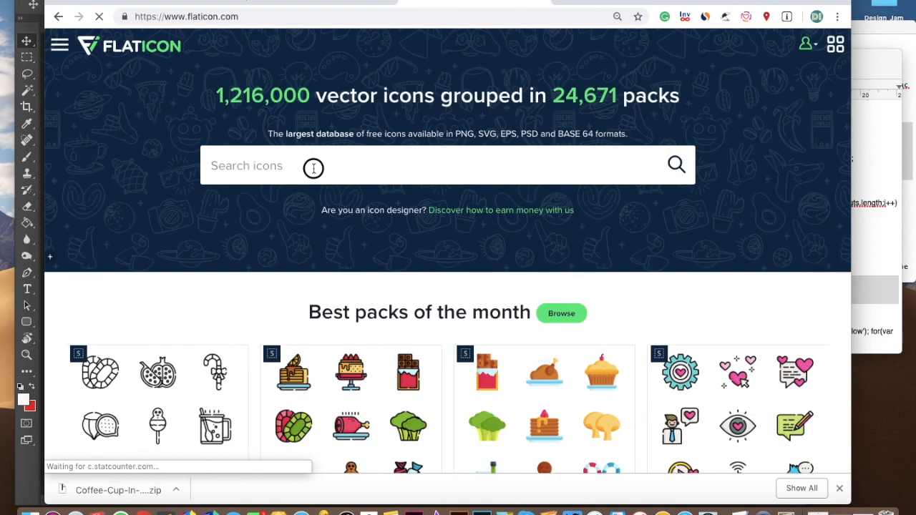
pyautogui.write('leaf')
pyautogui.press('Return')
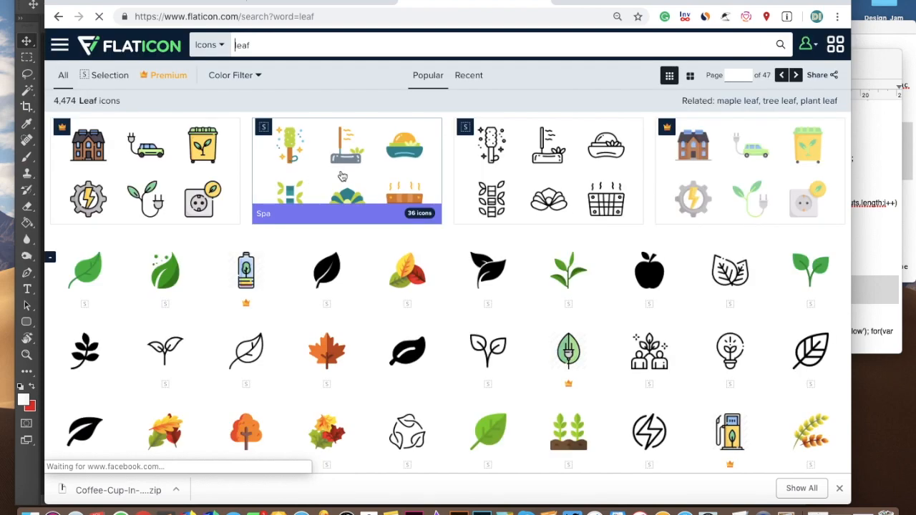
# Download the outlined veined Leaf icon from the Autumn pack as a free PSD and open leaf.psd in Photoshop
pyautogui.scroll(-3, 356, 245)
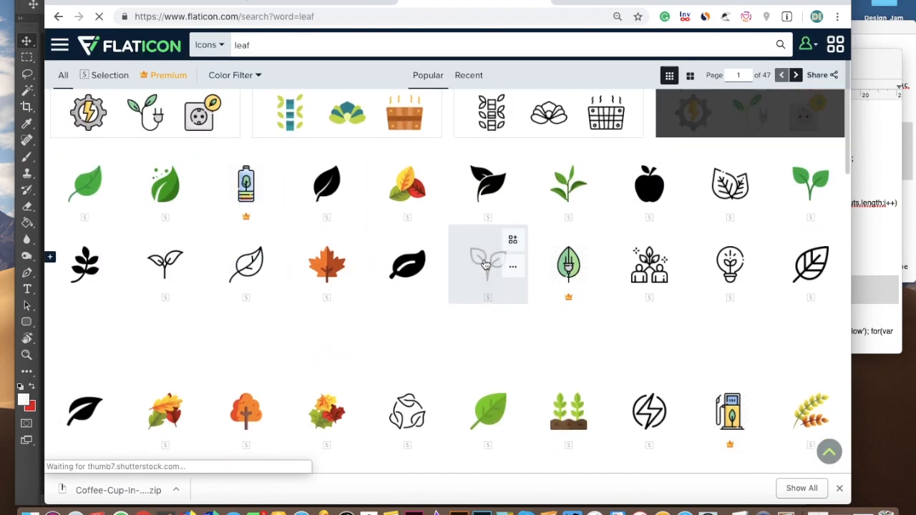
pyautogui.scroll(-1, 485, 265)
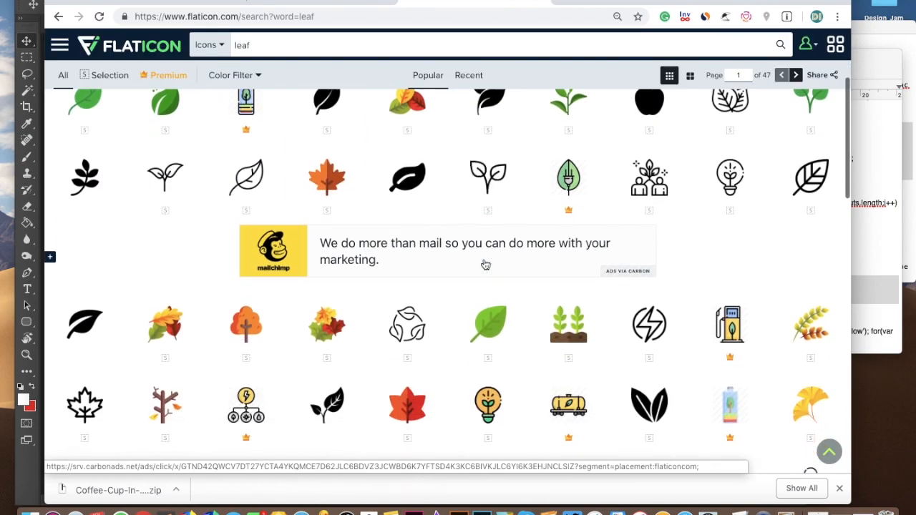
pyautogui.click(803, 193)
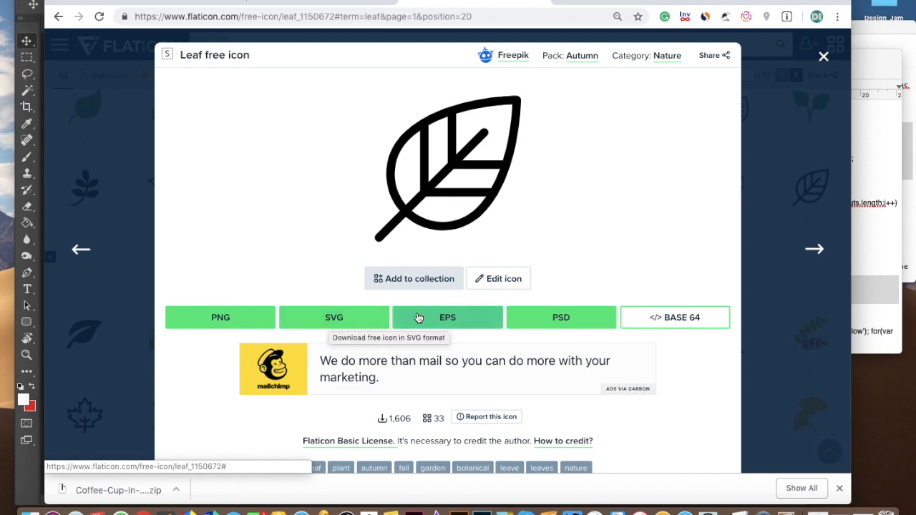
pyautogui.click(542, 313)
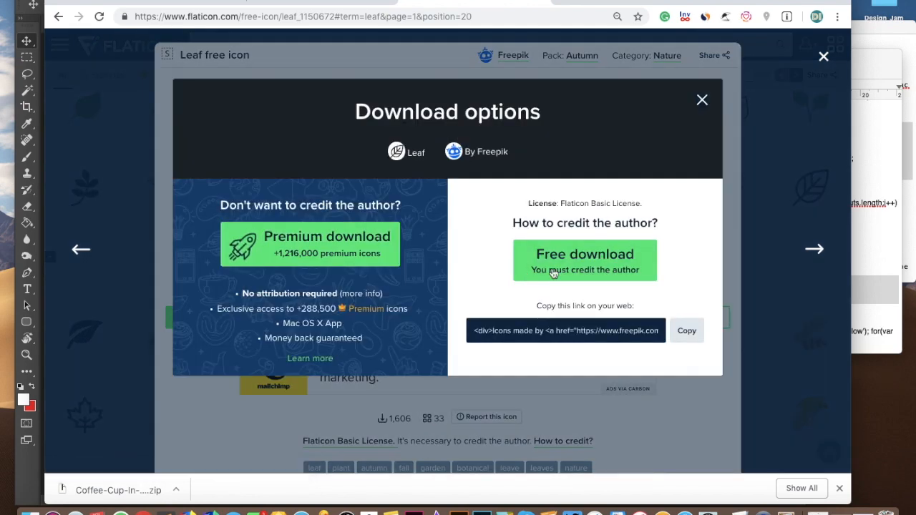
pyautogui.click(563, 266)
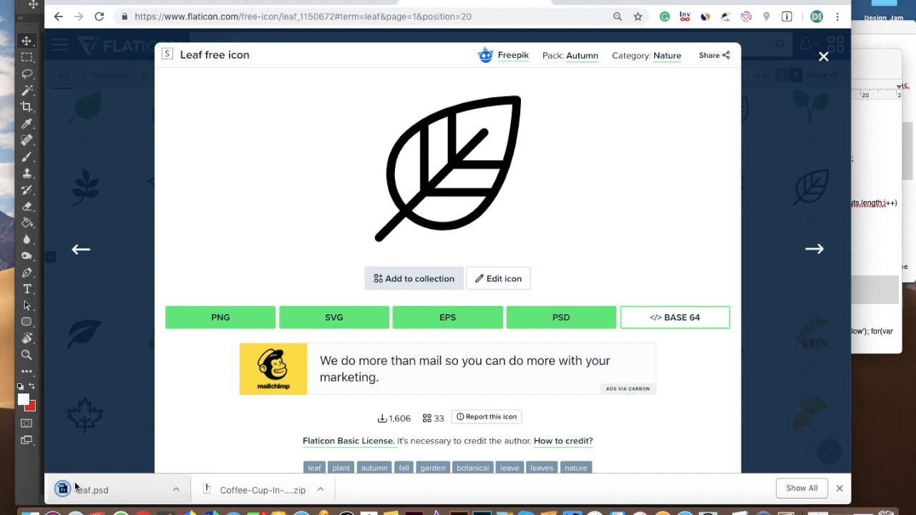
pyautogui.click(71, 490)
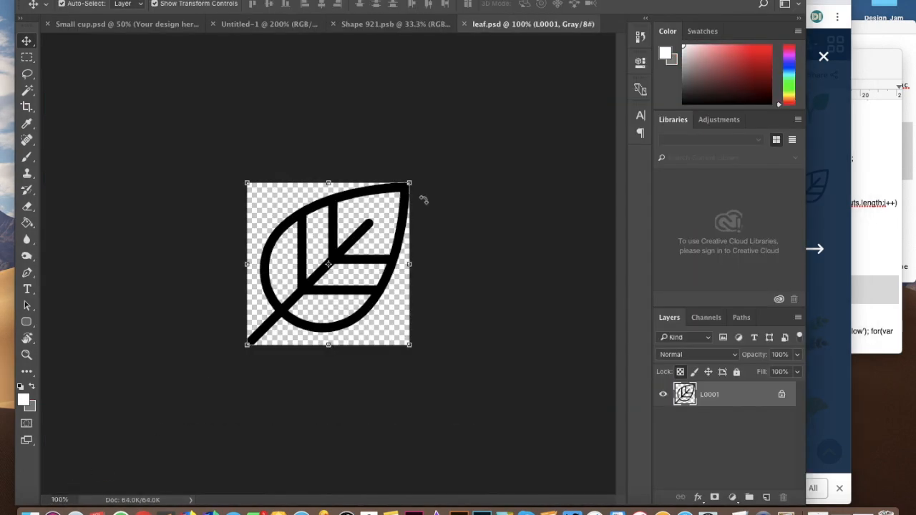
# Bring the leaf artwork into Shape 921.psb, position it near the upper centre of the canvas, and save and close the smart object
pyautogui.moveTo(493, 30); pyautogui.dragTo(623, 130)
pyautogui.moveTo(664, 207); pyautogui.dragTo(370, 208)
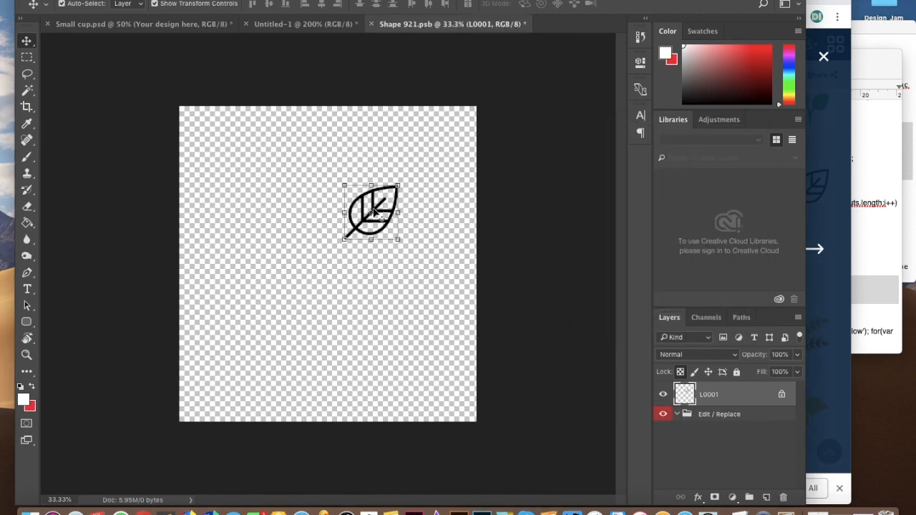
pyautogui.hotkey('ctrl', 't')
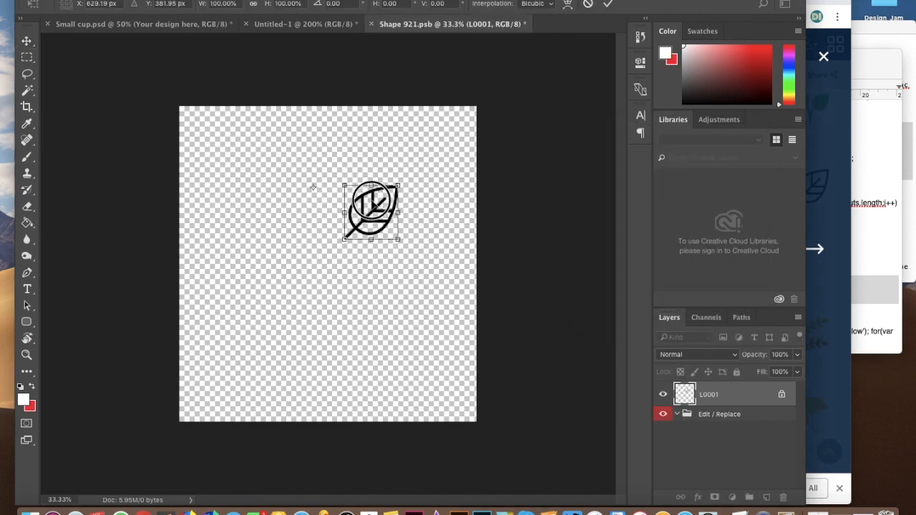
pyautogui.moveTo(375, 203); pyautogui.dragTo(334, 169)
pyautogui.press('Return')
pyautogui.hotkey('ctrl', 's')
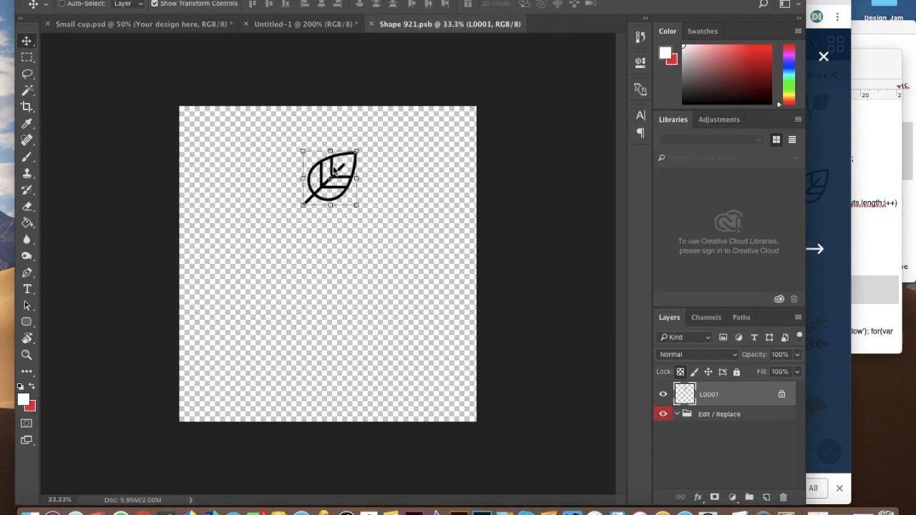
pyautogui.hotkey('ctrl', 'w')
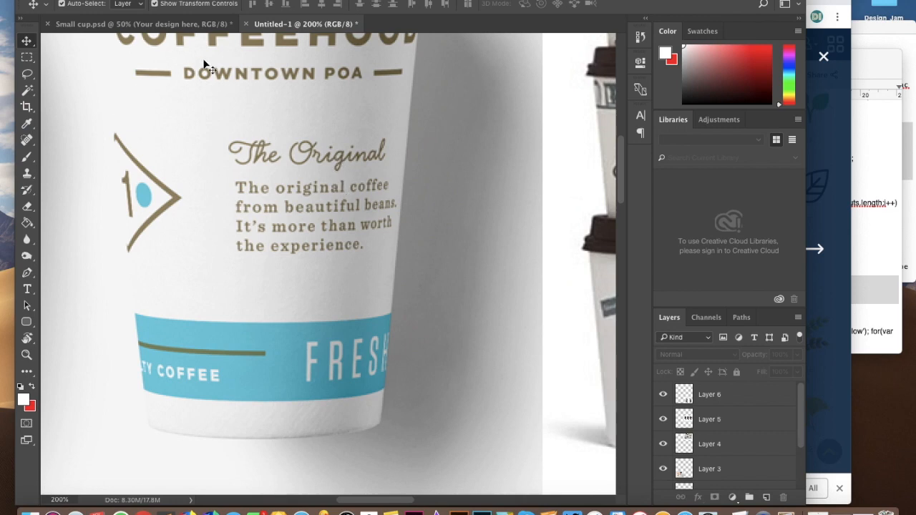
# View the leaf on the Small cup.psd mockup, then reopen the "Your design here" smart object and nudge the leaf into horizontal alignment
pyautogui.click(192, 25)
pyautogui.click(472, 209)
pyautogui.click(309, 209)
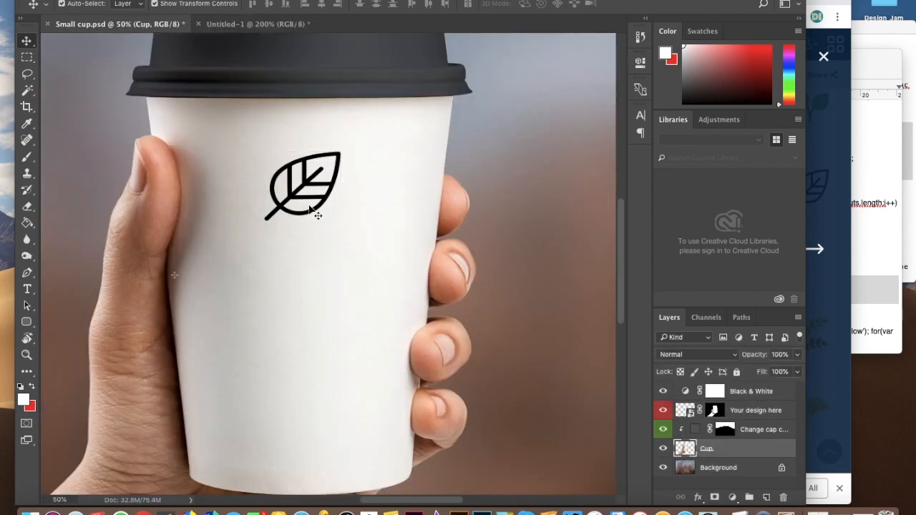
pyautogui.doubleClick(684, 410)
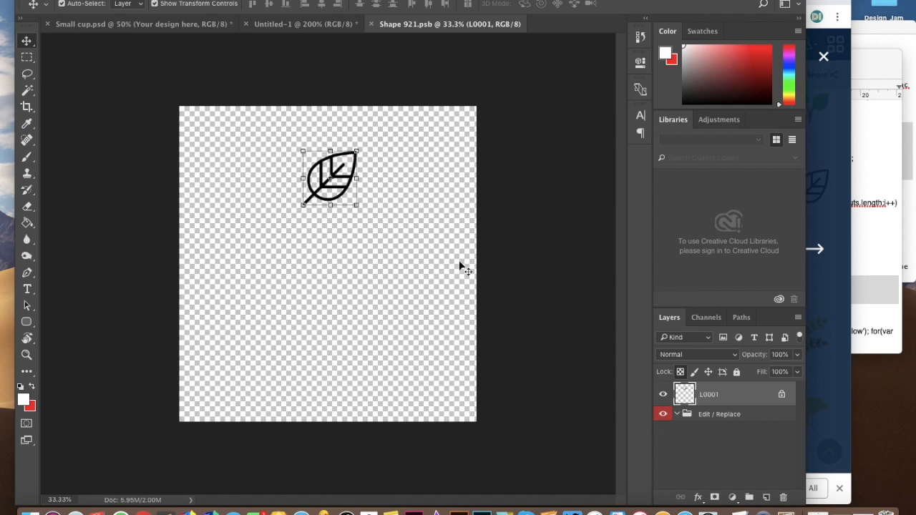
pyautogui.moveTo(336, 172); pyautogui.dragTo(329, 163)
pyautogui.click(242, 210)
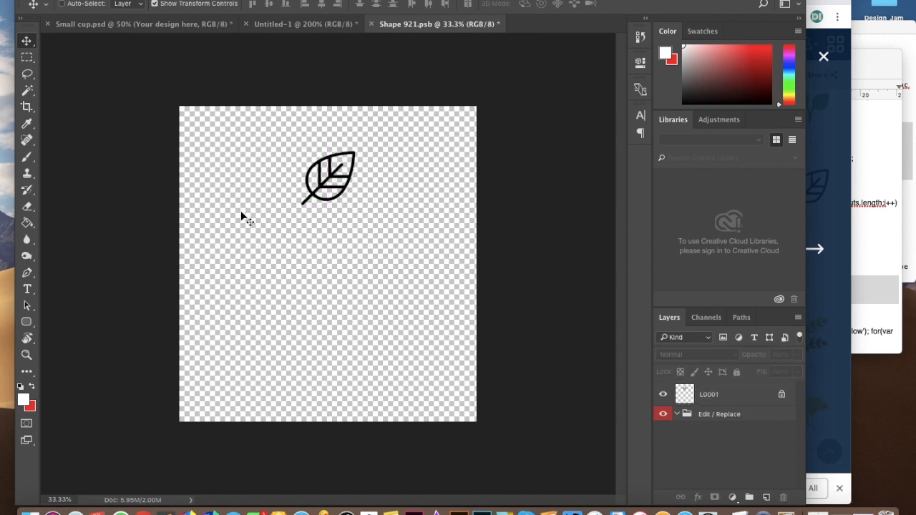
# Add the text "Green Tea" below the leaf and colour it near-black 111111
pyautogui.press('super+equal')
pyautogui.click(308, 173)
pyautogui.press('t')
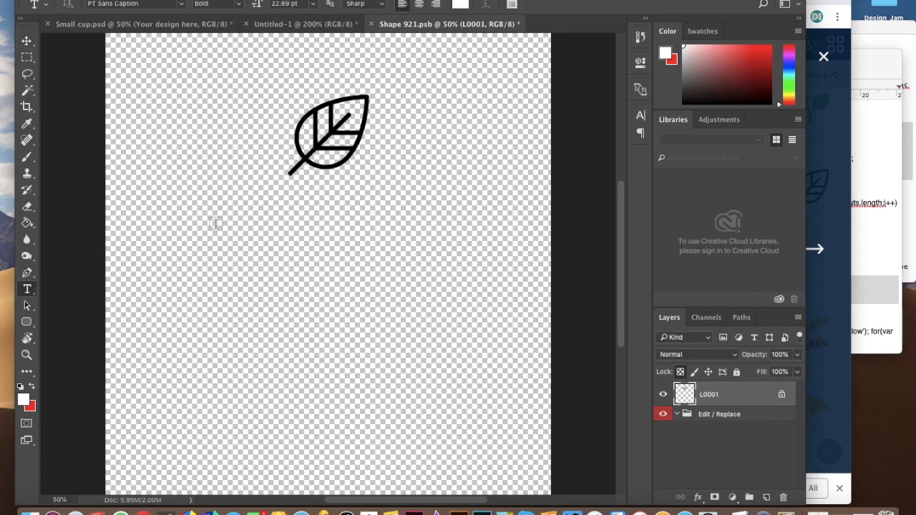
pyautogui.click(215, 224)
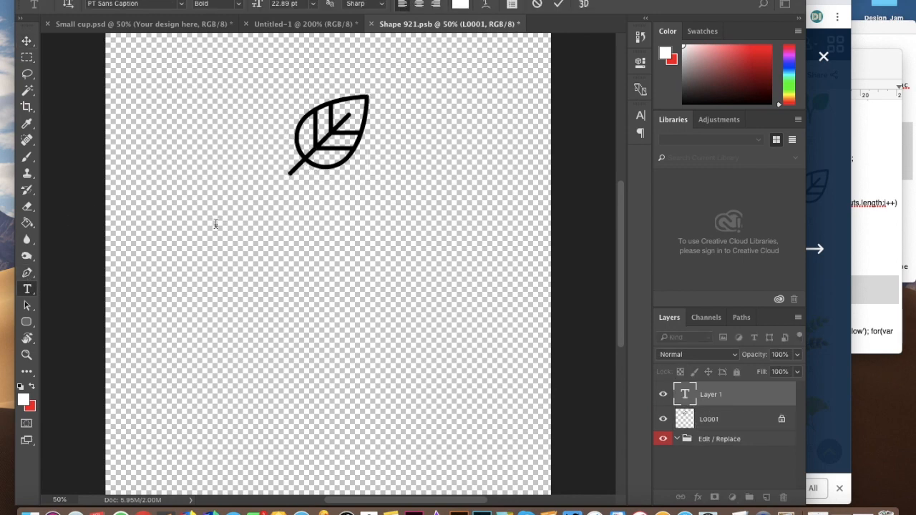
pyautogui.press('super+a')
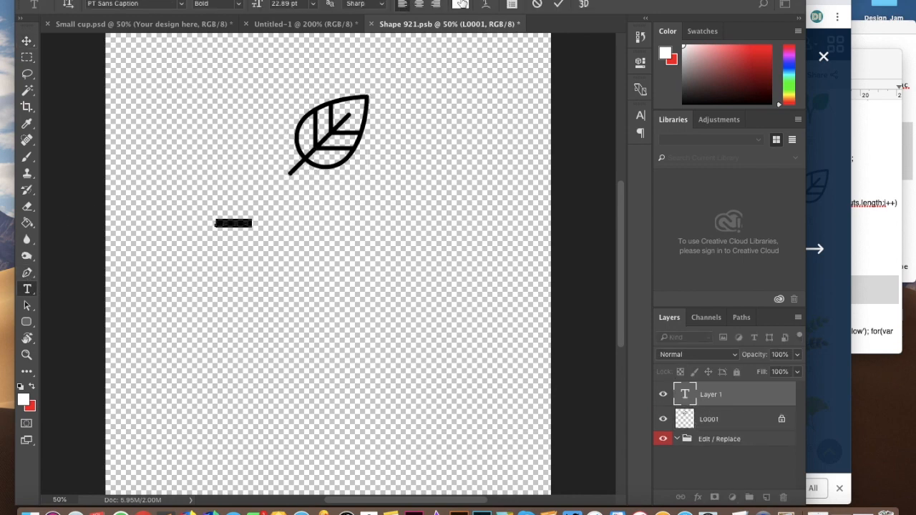
pyautogui.click(462, 4)
pyautogui.moveTo(593, 235); pyautogui.dragTo(558, 268)
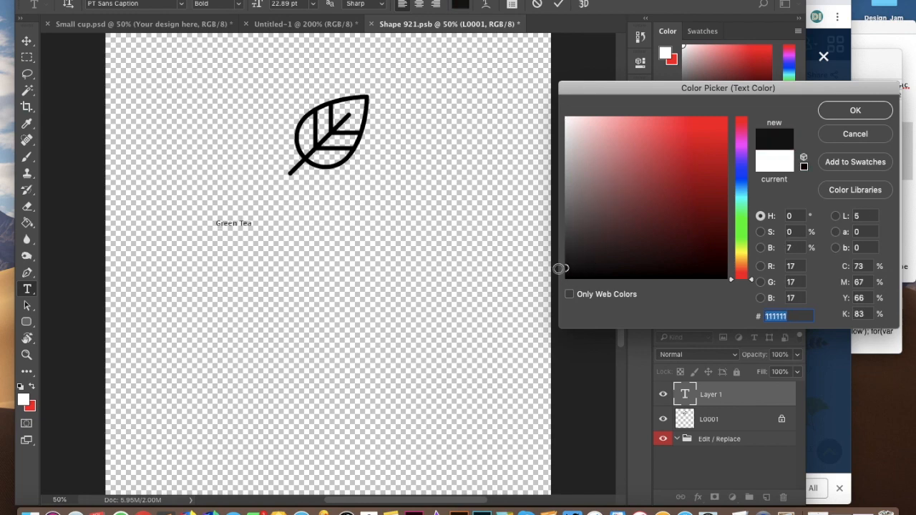
pyautogui.press('Return')
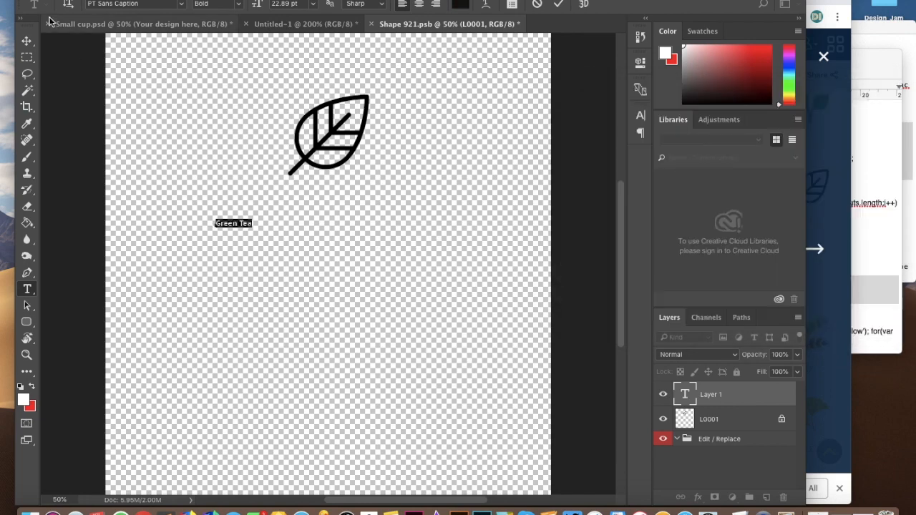
# Enlarge the Green Tea text to about 517% close beneath the leaf and open its character settings
pyautogui.press('super+Return')
pyautogui.press('v')
pyautogui.moveTo(253, 226); pyautogui.dragTo(400, 271)
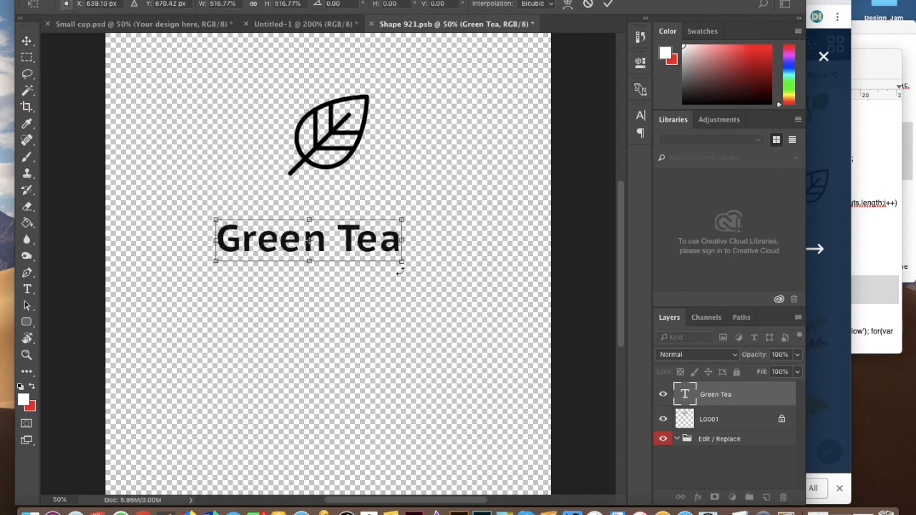
pyautogui.moveTo(342, 238); pyautogui.dragTo(350, 222)
pyautogui.press('Return')
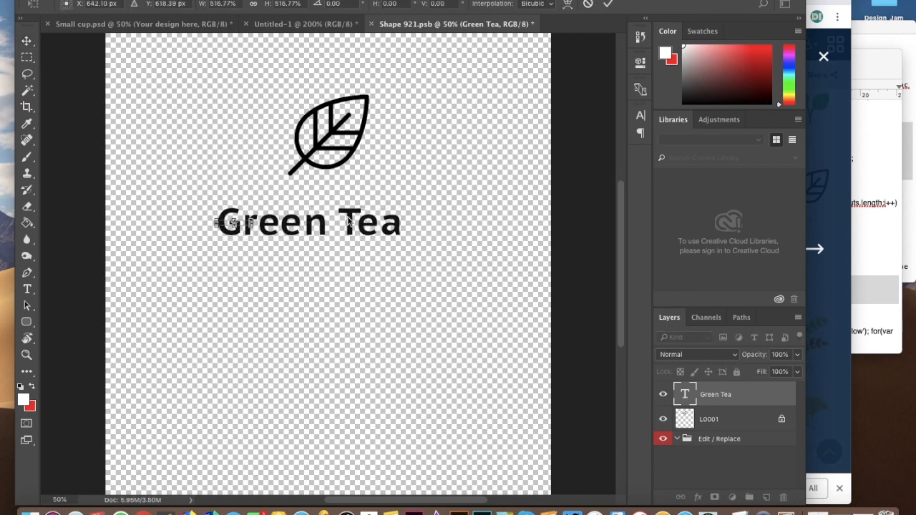
pyautogui.moveTo(362, 229); pyautogui.dragTo(358, 213)
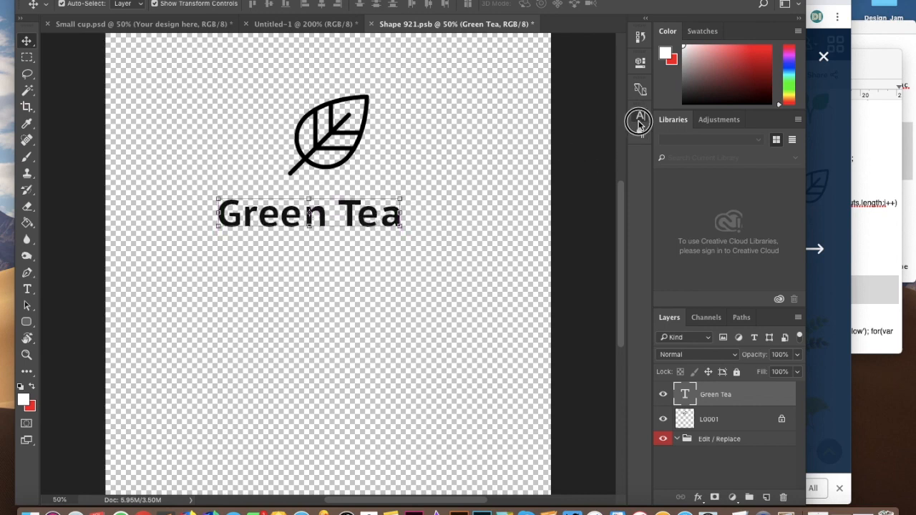
pyautogui.click(638, 116)
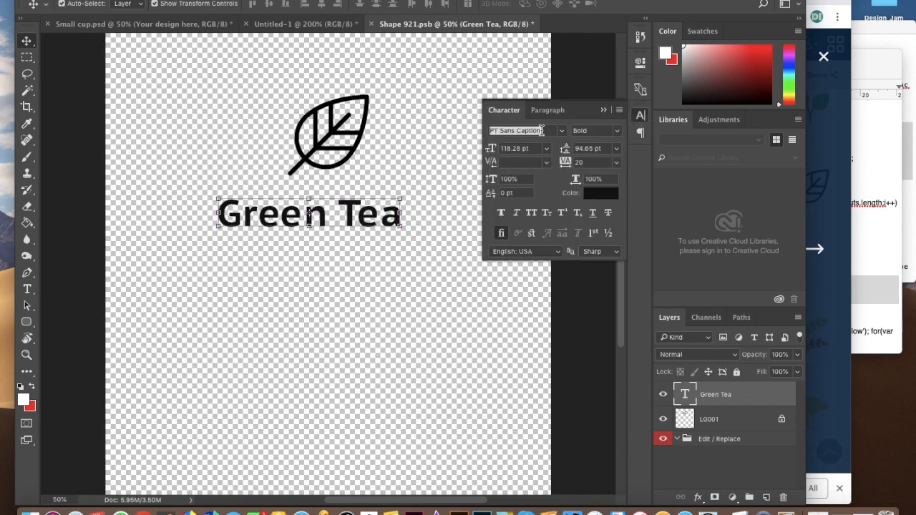
pyautogui.press('t')
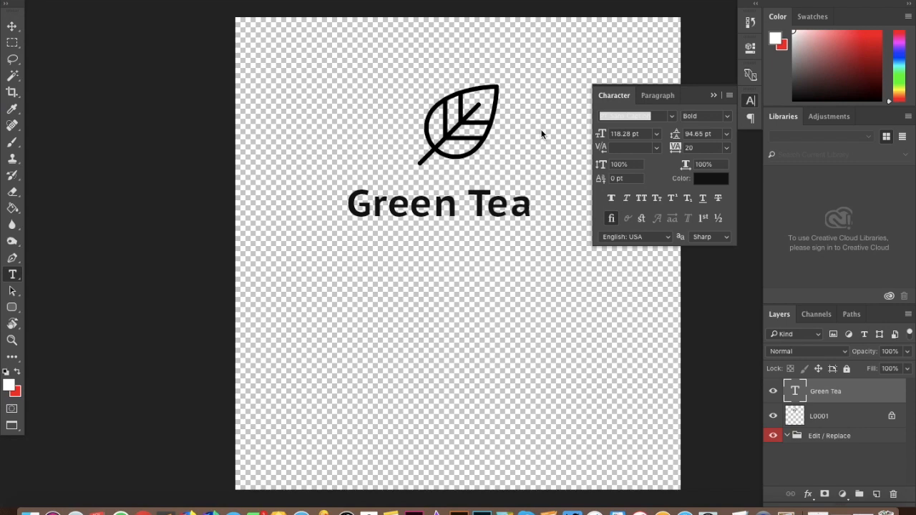
pyautogui.press('u')
pyautogui.press('Tab')
pyautogui.press('Tab')
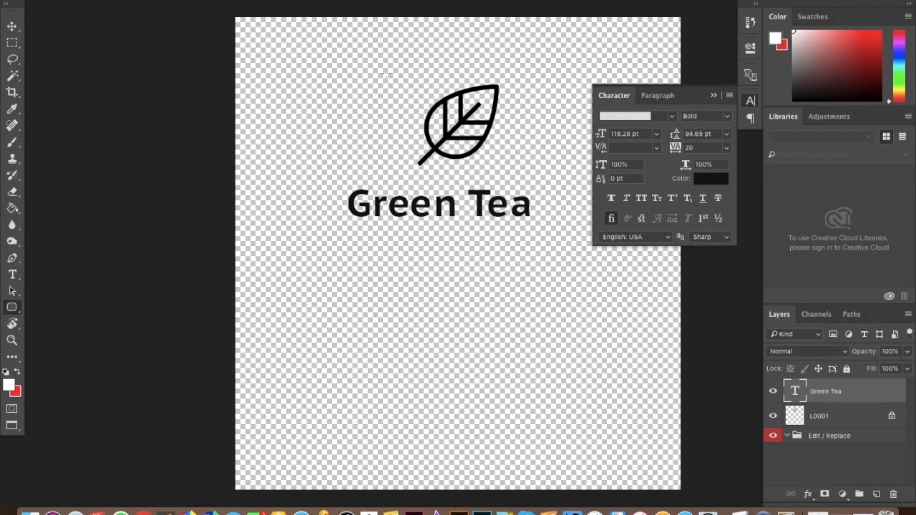
pyautogui.click(12, 27)
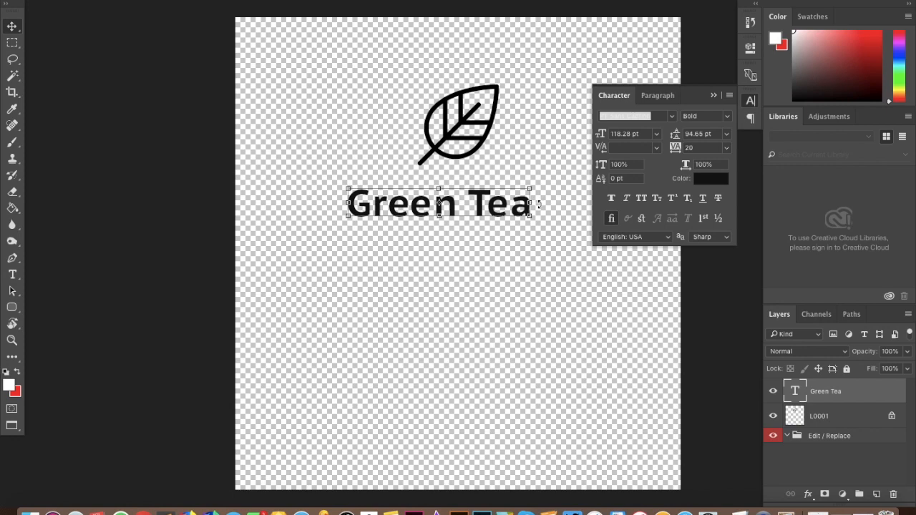
# Change the font of the Green Tea text to Futura Medium
pyautogui.doubleClick(796, 392)
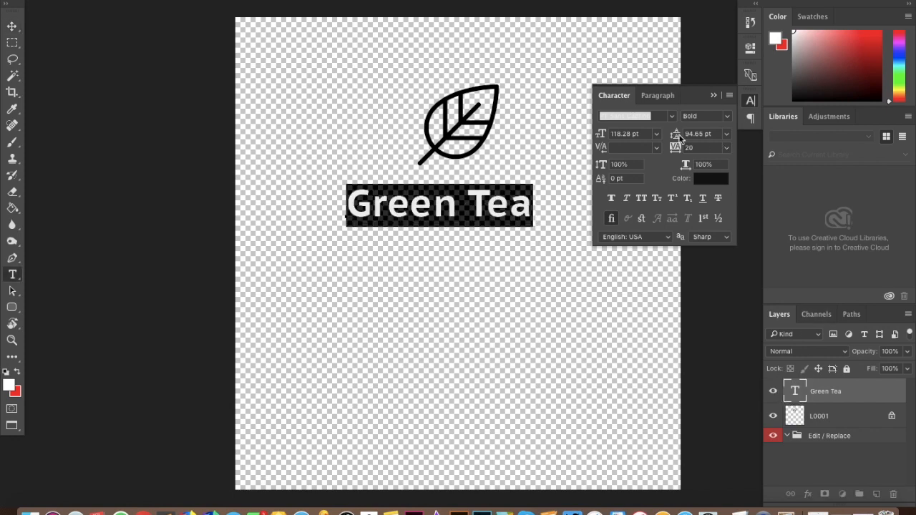
pyautogui.click(671, 118)
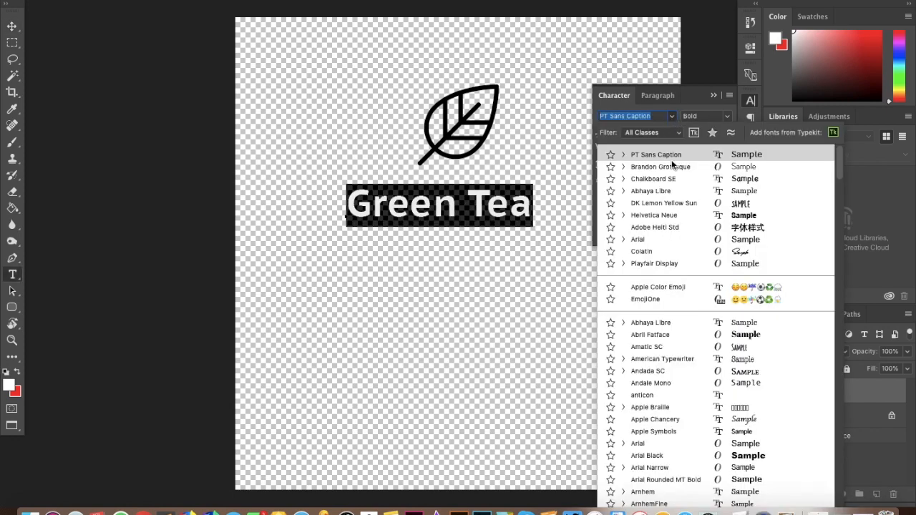
pyautogui.write('fur')
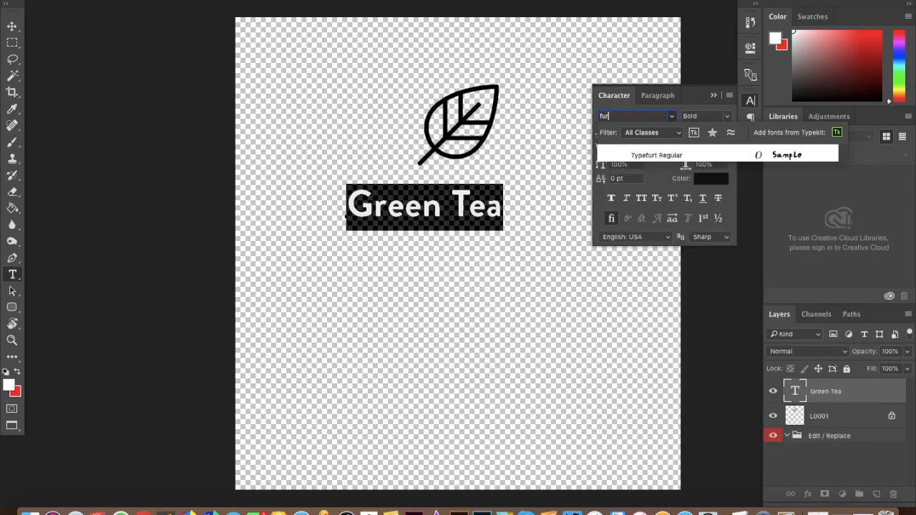
pyautogui.press('BackSpace')
pyautogui.write('t')
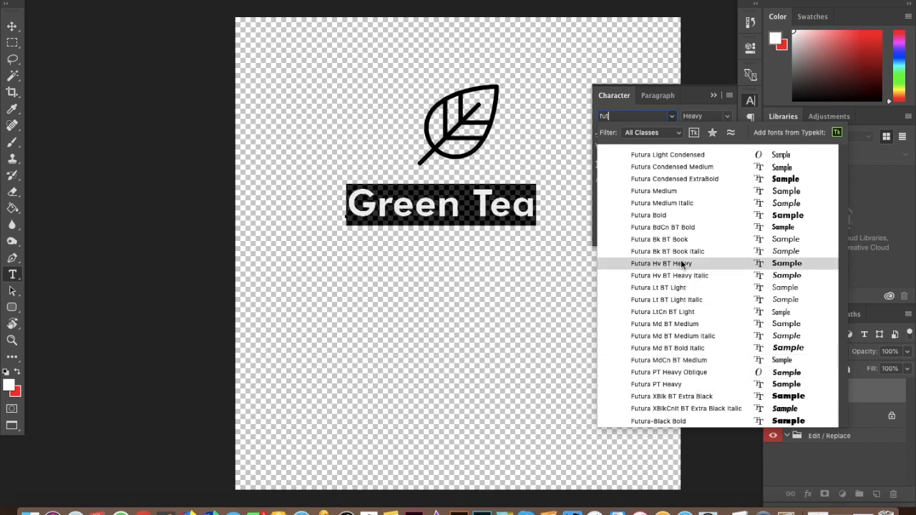
pyautogui.press('Up')
pyautogui.press('Up')
pyautogui.press('Down')
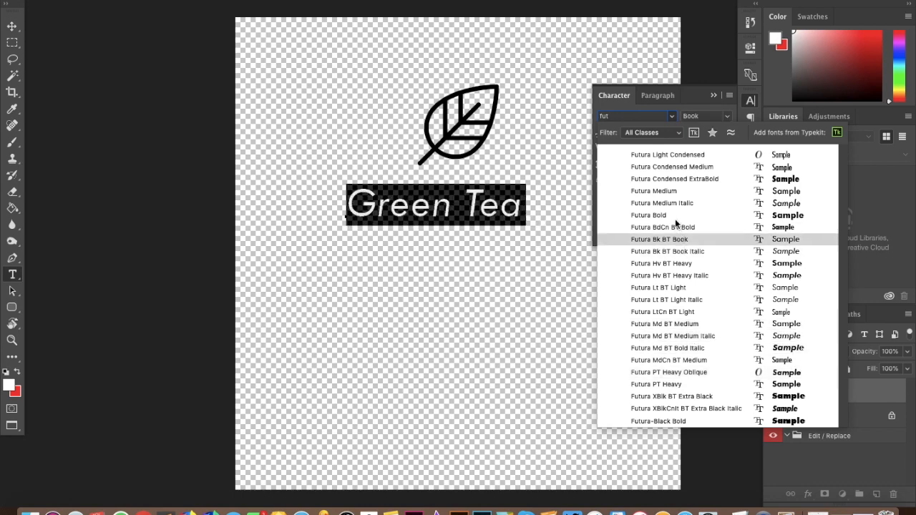
pyautogui.click(668, 191)
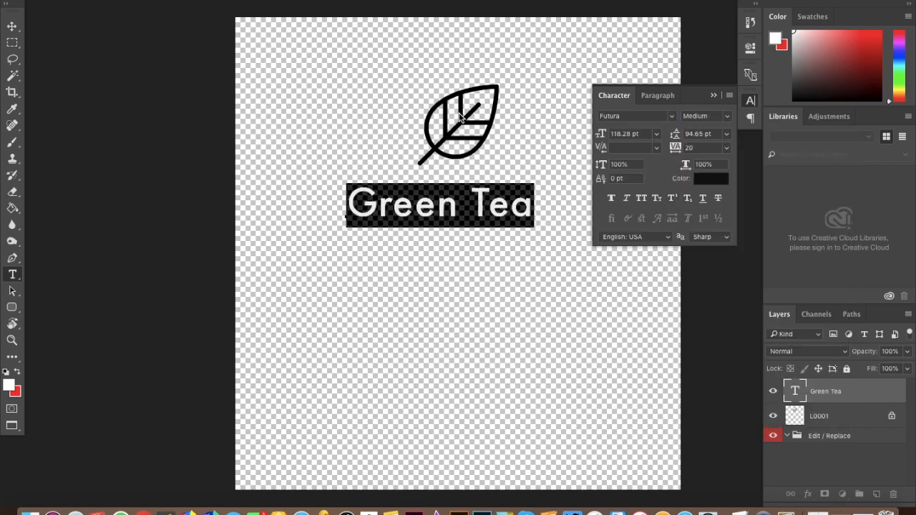
pyautogui.click(714, 95)
pyautogui.click(12, 25)
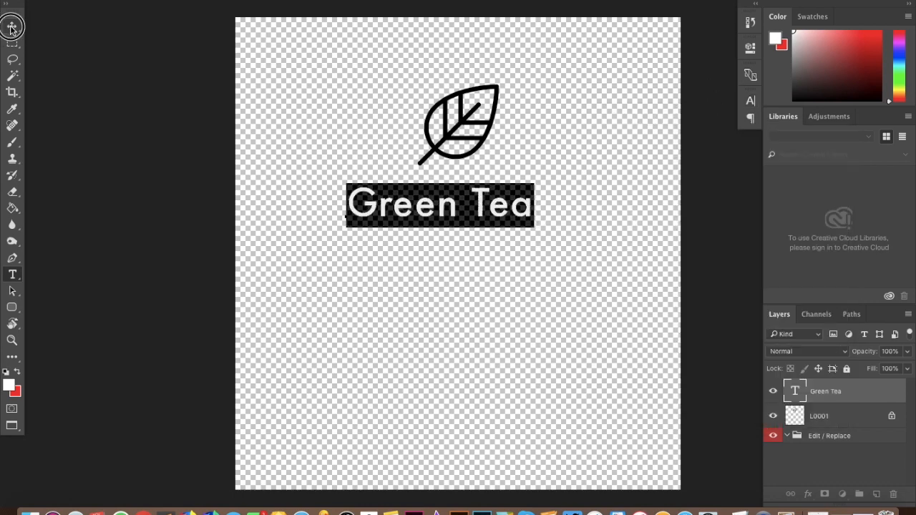
pyautogui.click(393, 203)
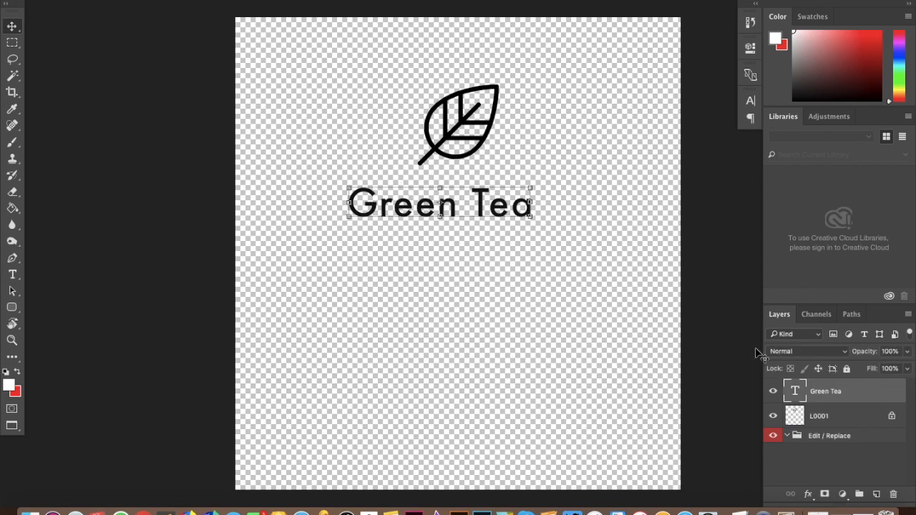
# Set the tracking of the Green Tea text to 50 and move the text up closer to the leaf
pyautogui.doubleClick(794, 391)
pyautogui.click(750, 103)
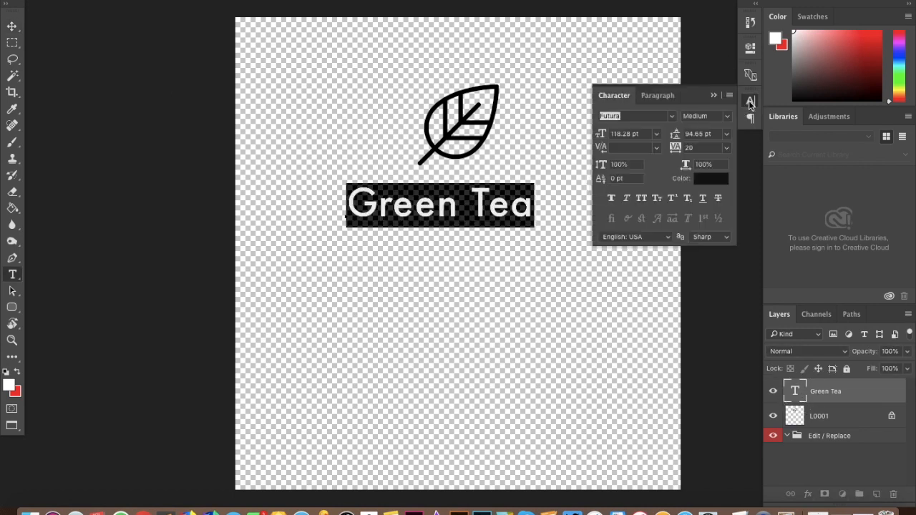
pyautogui.moveTo(694, 148); pyautogui.dragTo(662, 147)
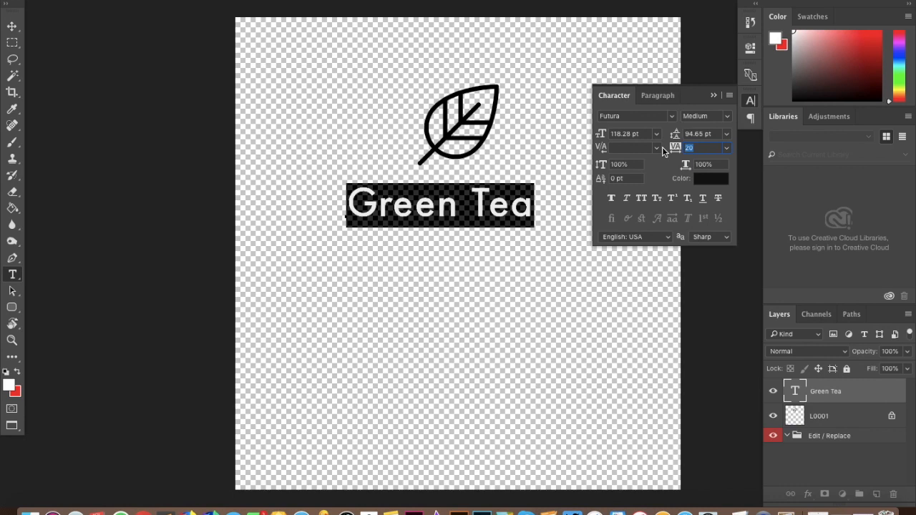
pyautogui.write('50')
pyautogui.press('Return')
pyautogui.click(12, 26)
pyautogui.click(410, 177)
pyautogui.moveTo(506, 205); pyautogui.dragTo(505, 191)
pyautogui.click(748, 102)
pyautogui.click(557, 146)
pyautogui.moveTo(435, 151); pyautogui.dragTo(438, 149)
pyautogui.click(576, 164)
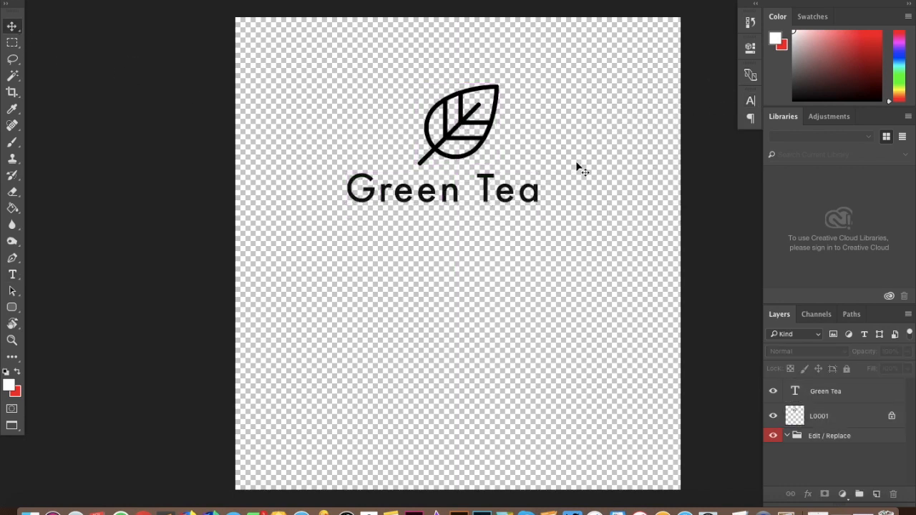
# Save and close the smart object, check the cup mockup, and reopen the "Your design here" smart object
pyautogui.press('super+s')
pyautogui.press('super+w')
pyautogui.click(358, 201)
pyautogui.click(284, 209)
pyautogui.doubleClick(796, 408)
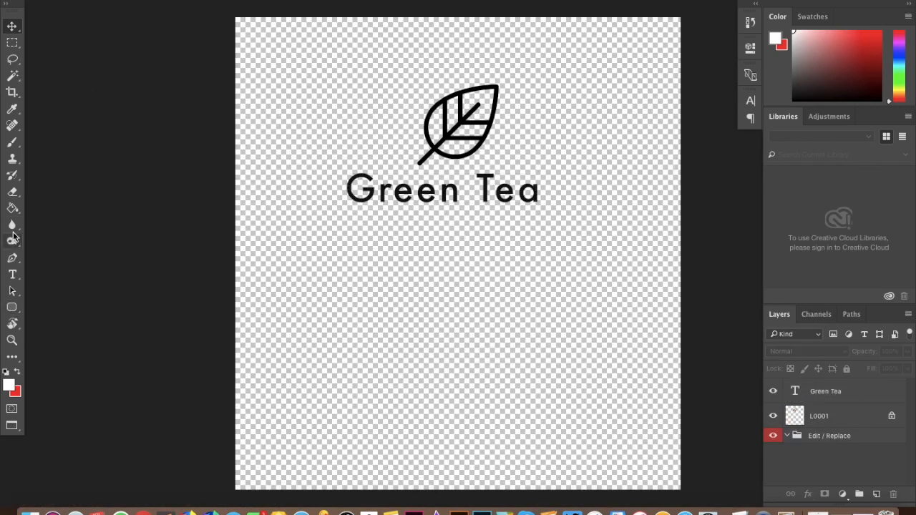
# Apply a bright green 41f93d Color Overlay to the leaf layer L0001
pyautogui.click(427, 147)
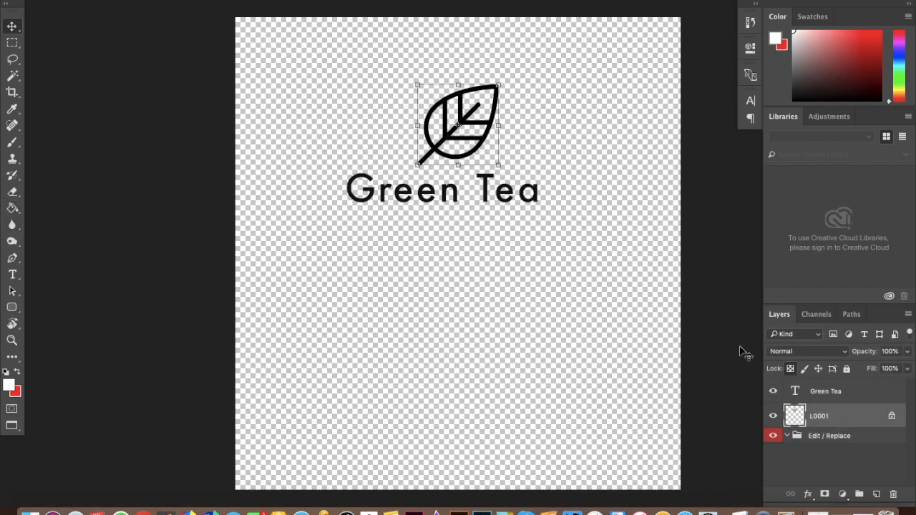
pyautogui.doubleClick(793, 415)
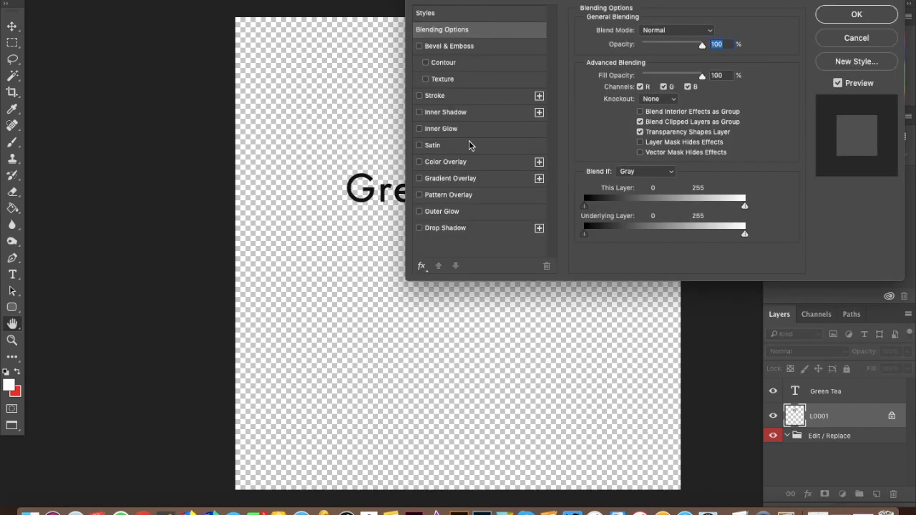
pyautogui.click(445, 162)
pyautogui.click(711, 32)
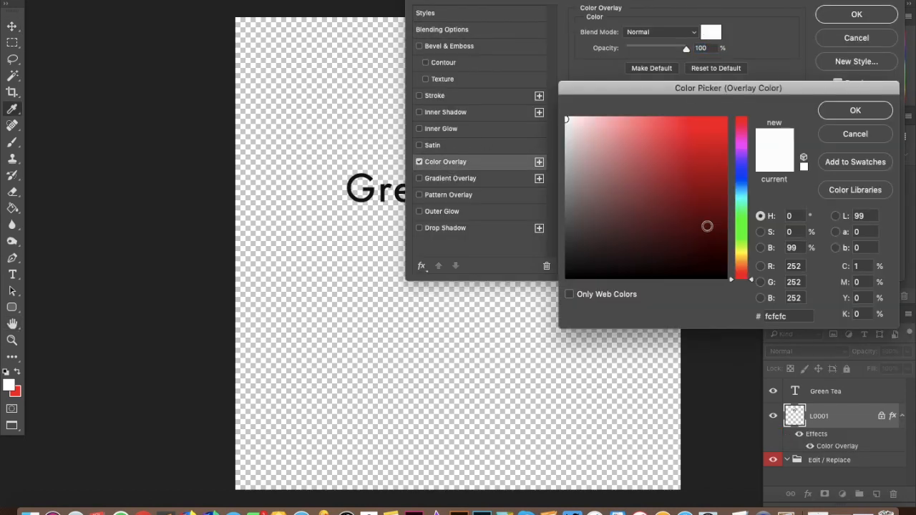
pyautogui.click(745, 225)
pyautogui.moveTo(679, 166); pyautogui.dragTo(687, 120)
pyautogui.press('Return')
pyautogui.press('Return')
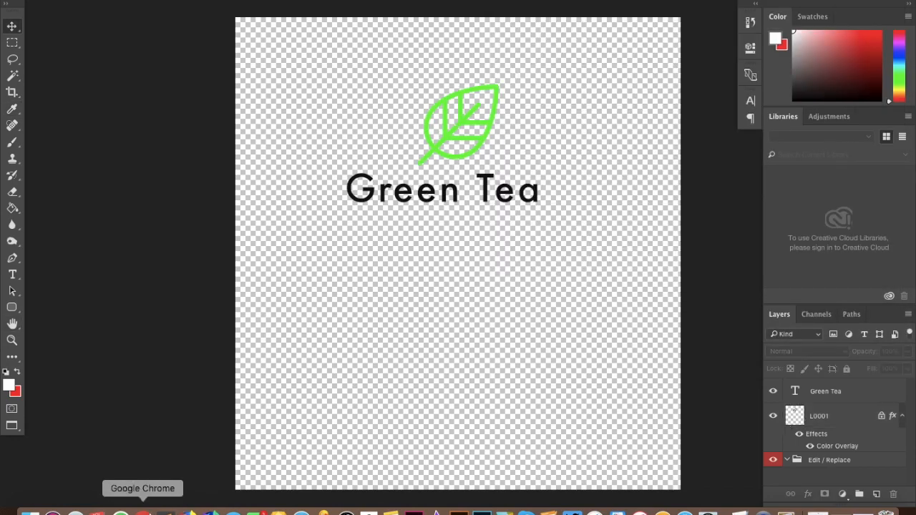
# Switch to Google Chrome, search for "mint color palette" and open the "Coral and mint color palette" image
pyautogui.click(147, 511)
pyautogui.write('mint color')
pyautogui.press('Down')
pyautogui.press('Down')
pyautogui.press('Down')
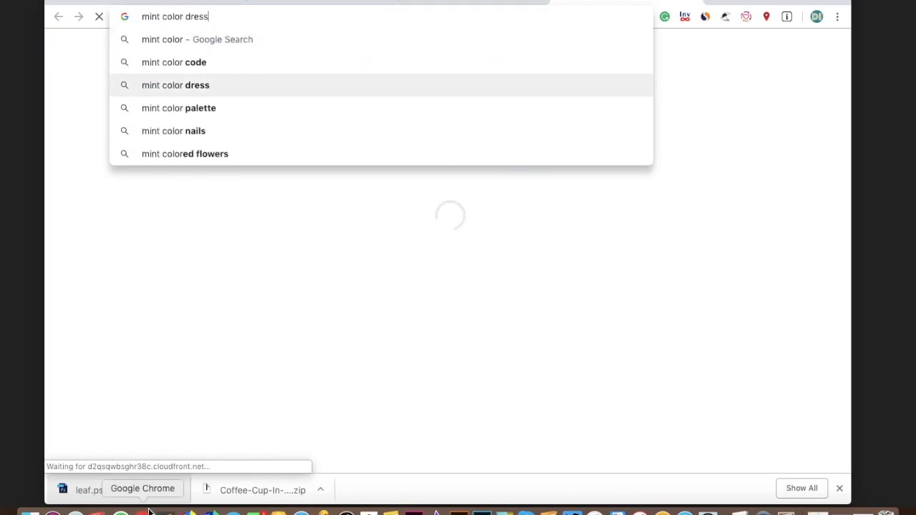
pyautogui.press('Return')
pyautogui.click(183, 207)
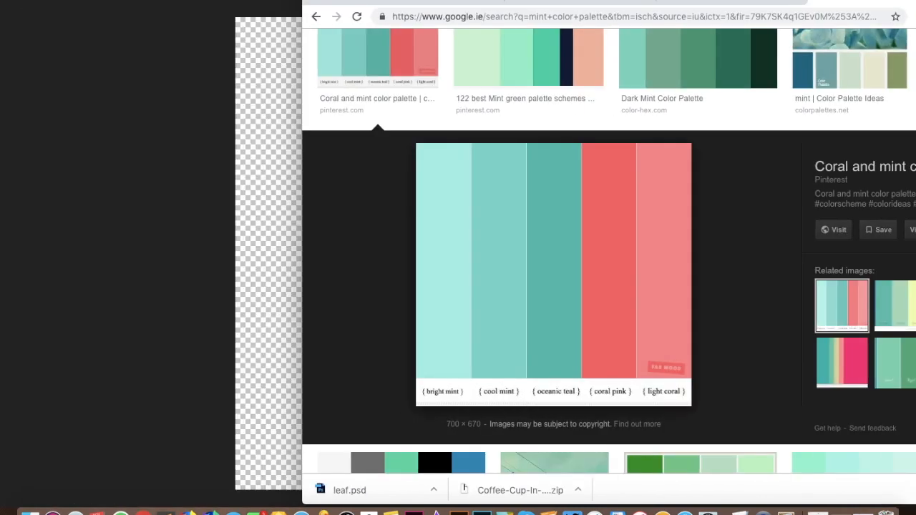
# Bring the coral and mint palette image into the Photoshop design, below the Green Tea text
pyautogui.moveTo(551, 264); pyautogui.dragTo(465, 341)
pyautogui.press('Return')
pyautogui.click(452, 130)
pyautogui.click(450, 140)
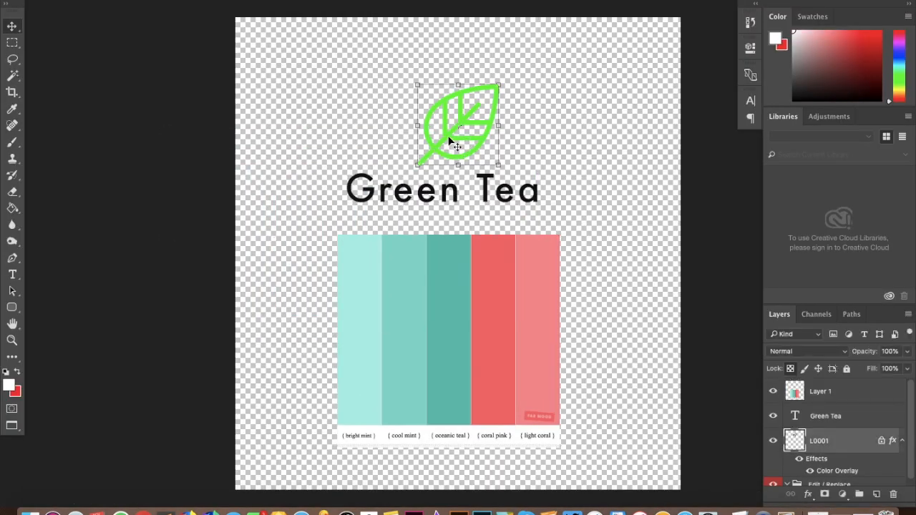
pyautogui.click(469, 328)
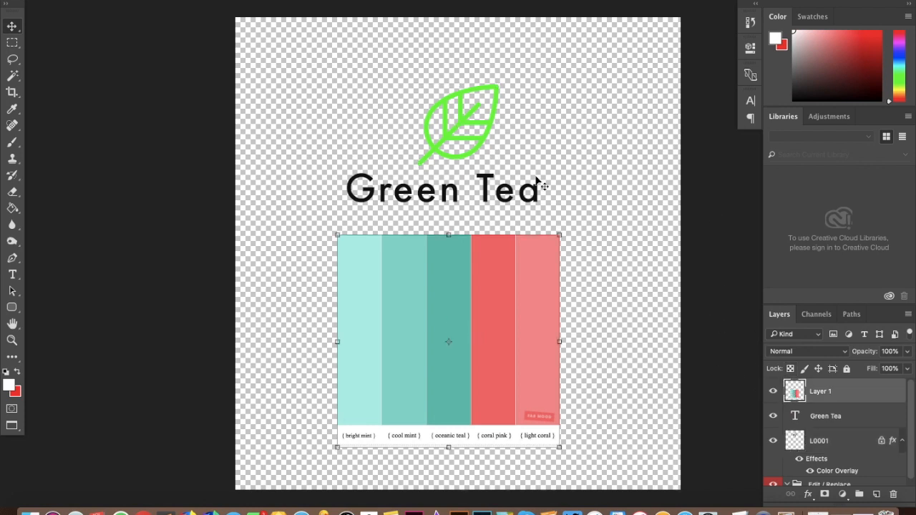
# Change the leaf's Color Overlay to the oceanic teal sampled from the palette image
pyautogui.click(480, 148)
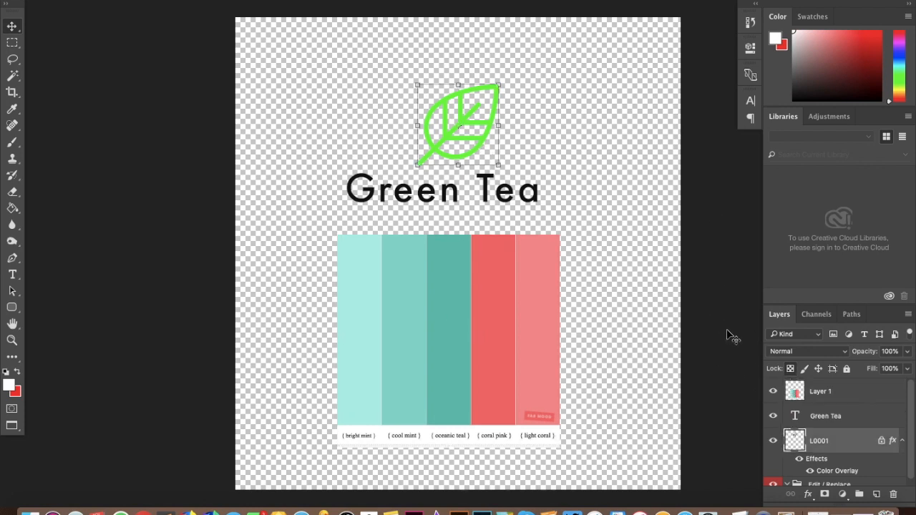
pyautogui.doubleClick(830, 471)
pyautogui.moveTo(660, 25); pyautogui.dragTo(755, 24)
pyautogui.click(803, 33)
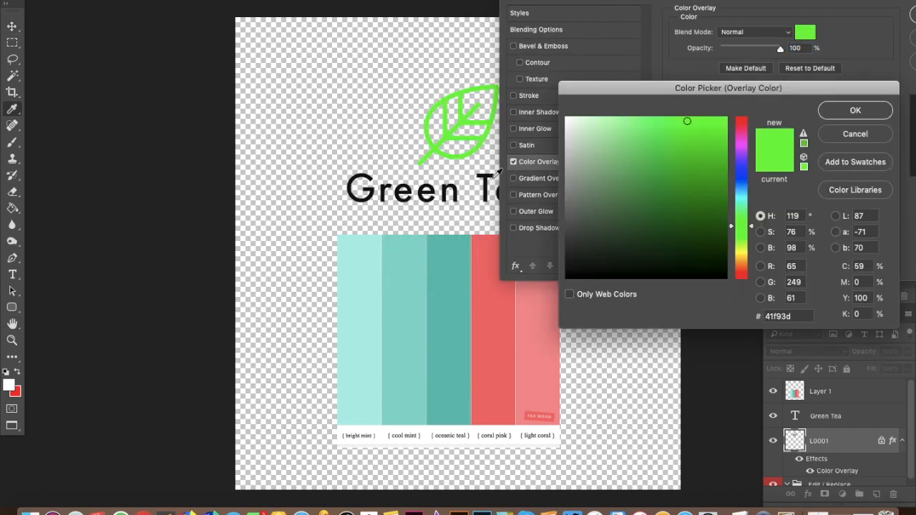
pyautogui.click(440, 267)
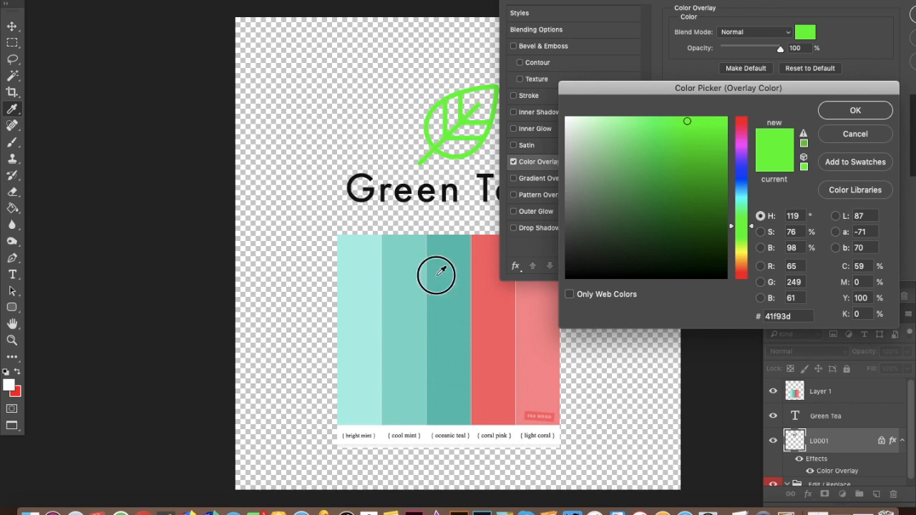
pyautogui.click(414, 270)
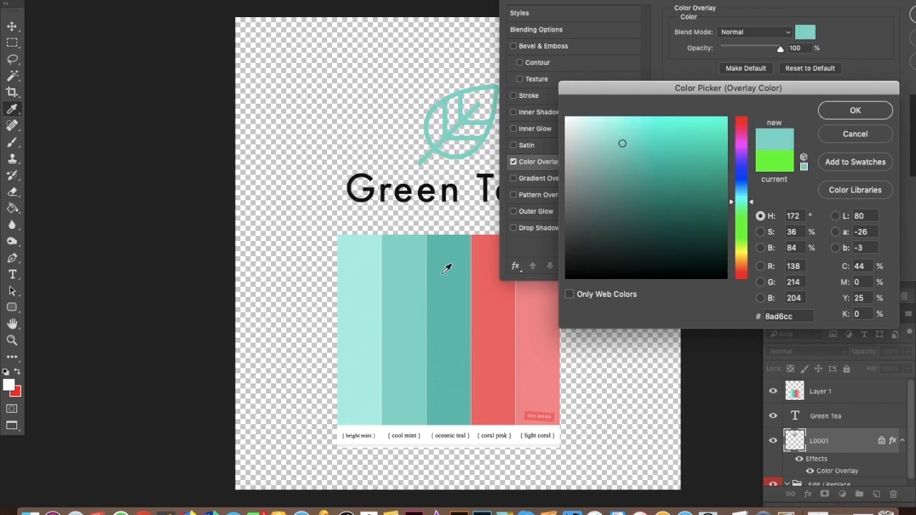
pyautogui.click(443, 271)
pyautogui.press('Return')
pyautogui.press('Return')
pyautogui.press('v')
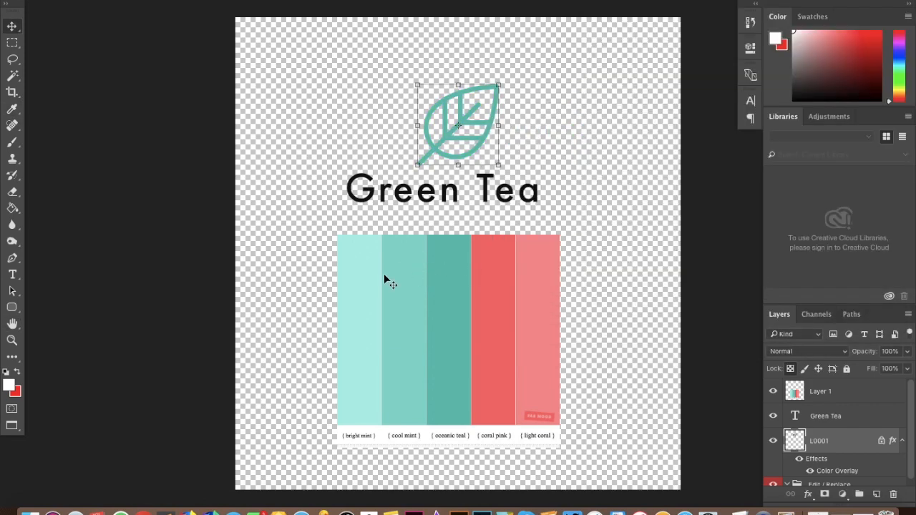
# Draw a 1467 × 1531 px white rectangle covering the canvas and place its layer below the leaf layer
pyautogui.click(392, 285)
pyautogui.moveTo(413, 284); pyautogui.dragTo(412, 292)
pyautogui.moveTo(6, 305); pyautogui.dragTo(67, 301)
pyautogui.moveTo(229, 14); pyautogui.dragTo(693, 469)
pyautogui.moveTo(806, 396); pyautogui.dragTo(831, 462)
pyautogui.moveTo(834, 427); pyautogui.dragTo(830, 466)
pyautogui.click(12, 25)
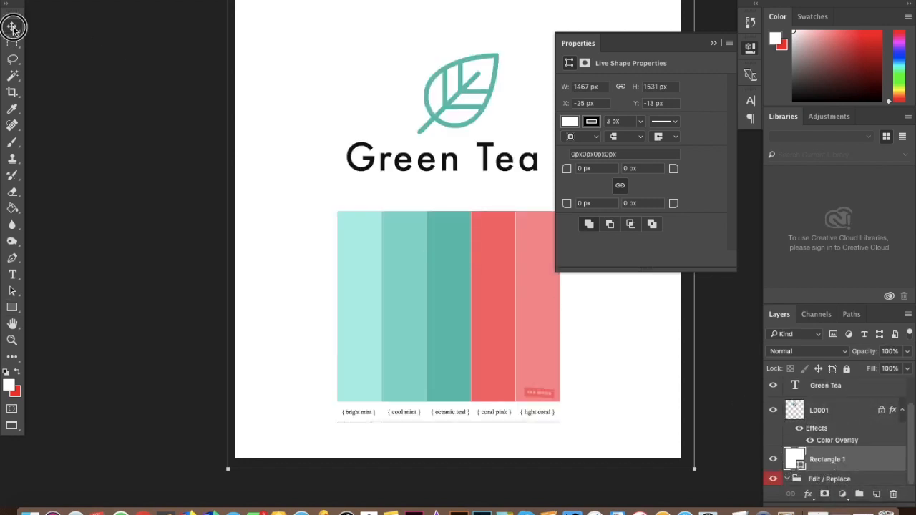
# Fill the background rectangle with the bright mint sampled from the palette image
pyautogui.doubleClick(793, 459)
pyautogui.click(362, 351)
pyautogui.press('Return')
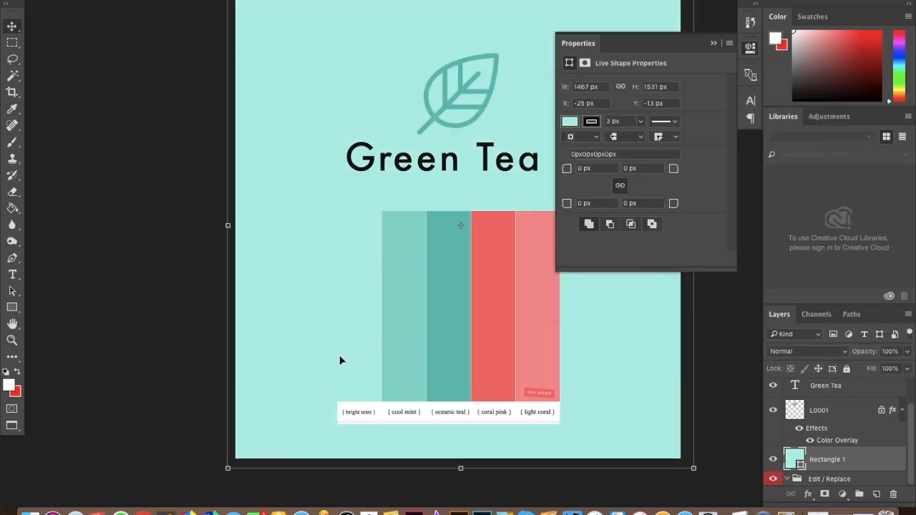
# Move the palette image lower on the canvas, hide its layer, and save the design to update the cup mockup
pyautogui.hotkey('ctrl', 'v')
pyautogui.moveTo(379, 344); pyautogui.dragTo(370, 379)
pyautogui.hscroll(5, 380, 379)
pyautogui.scroll(-2, 379, 379)
pyautogui.click(769, 391)
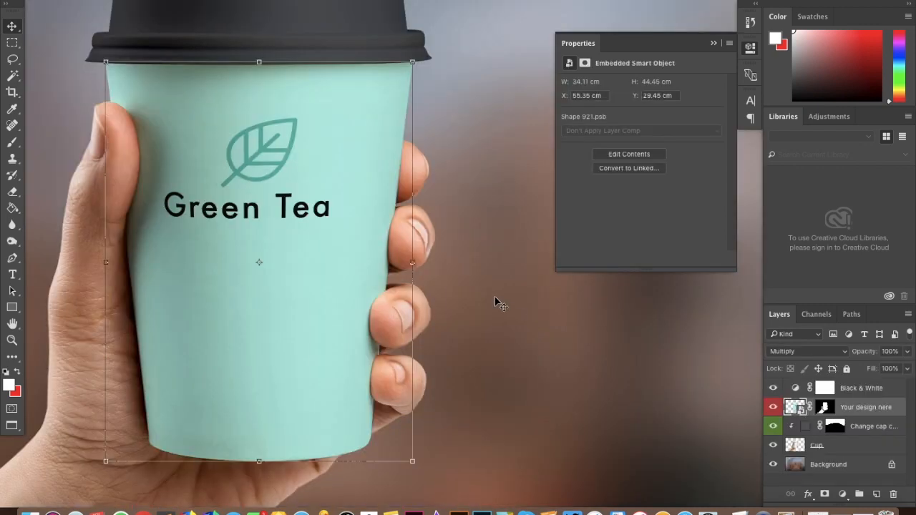
# Check the mint design on the cup mockup and reopen the "Your design here" smart object
pyautogui.click(490, 230)
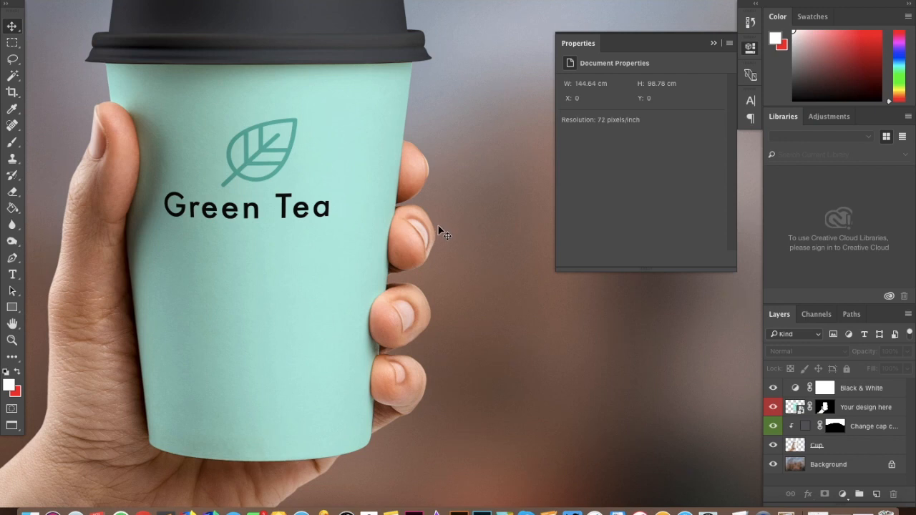
pyautogui.click(241, 152)
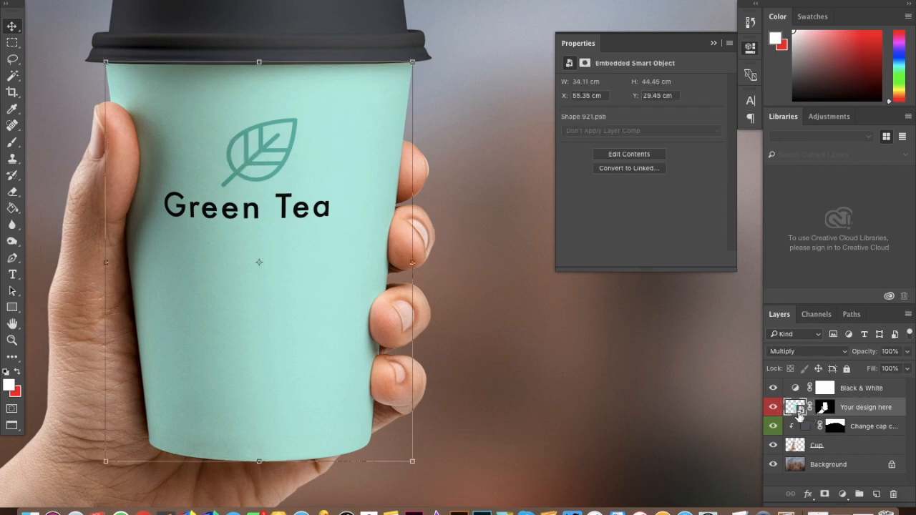
pyautogui.doubleClick(795, 408)
pyautogui.click(713, 43)
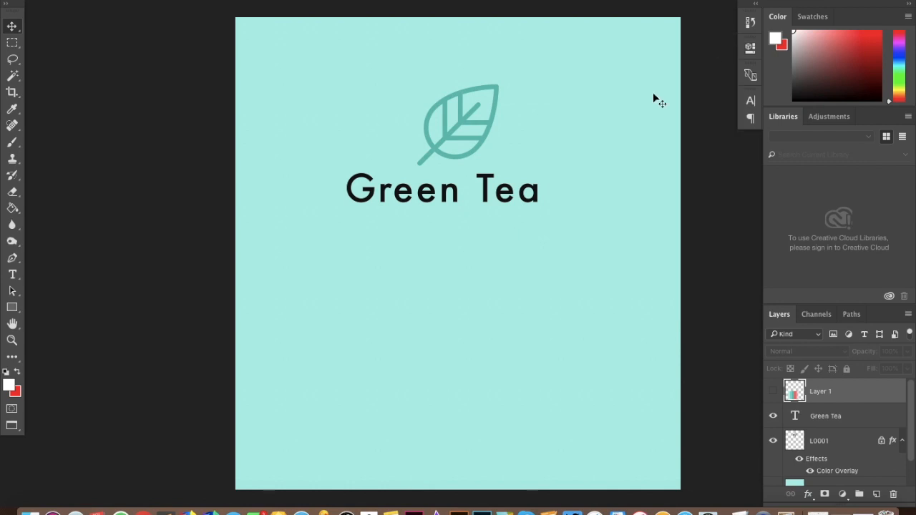
# Recolour the Green Tea text with the coral pink sampled from the palette image, showing the palette layer for this
pyautogui.click(528, 198)
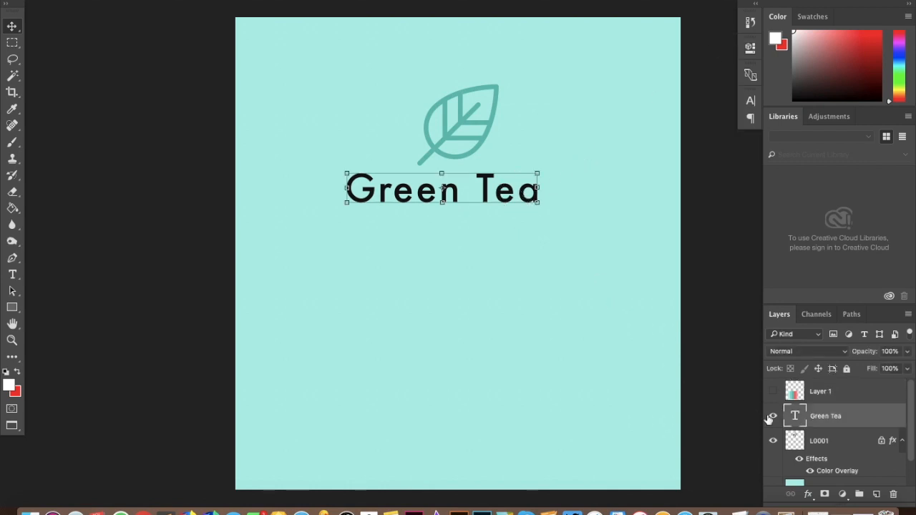
pyautogui.click(774, 396)
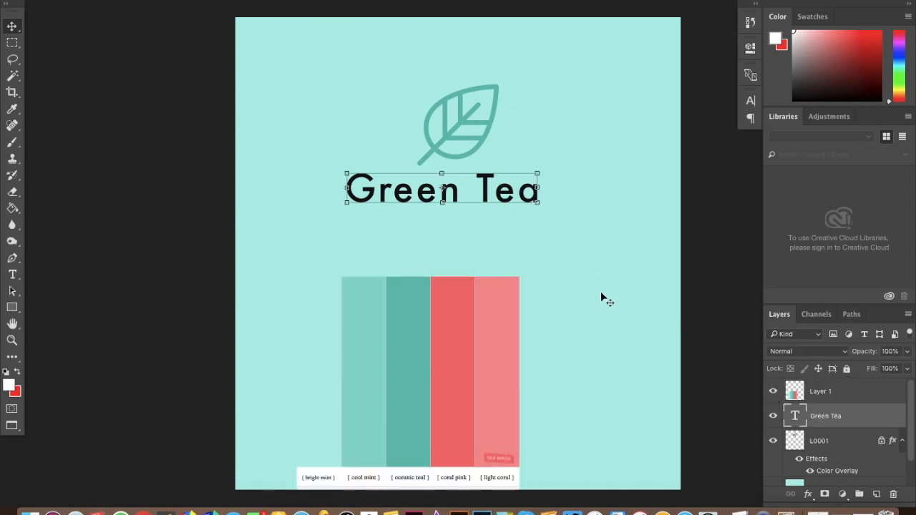
pyautogui.click(509, 334)
pyautogui.doubleClick(794, 417)
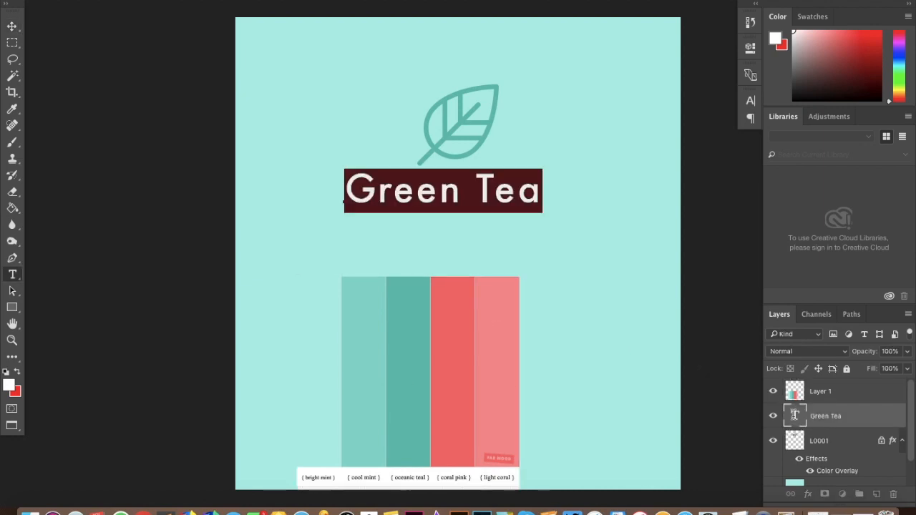
pyautogui.click(750, 101)
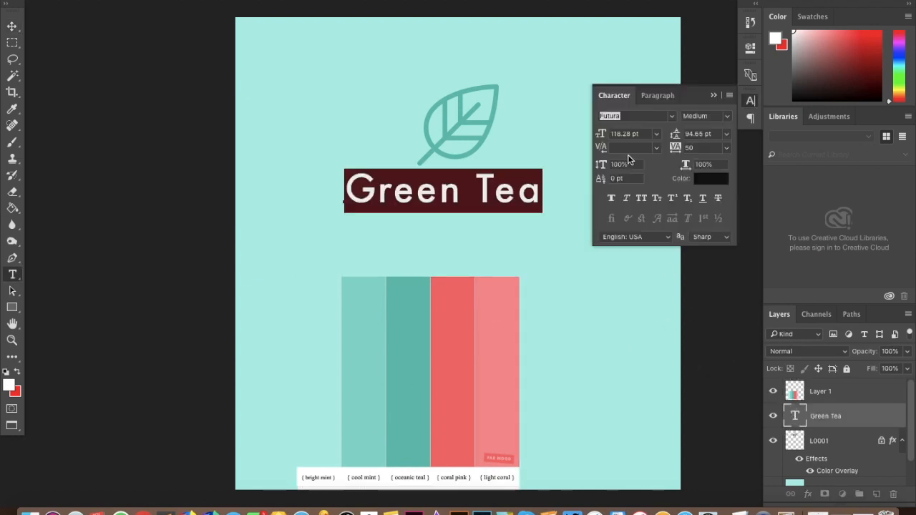
pyautogui.click(710, 179)
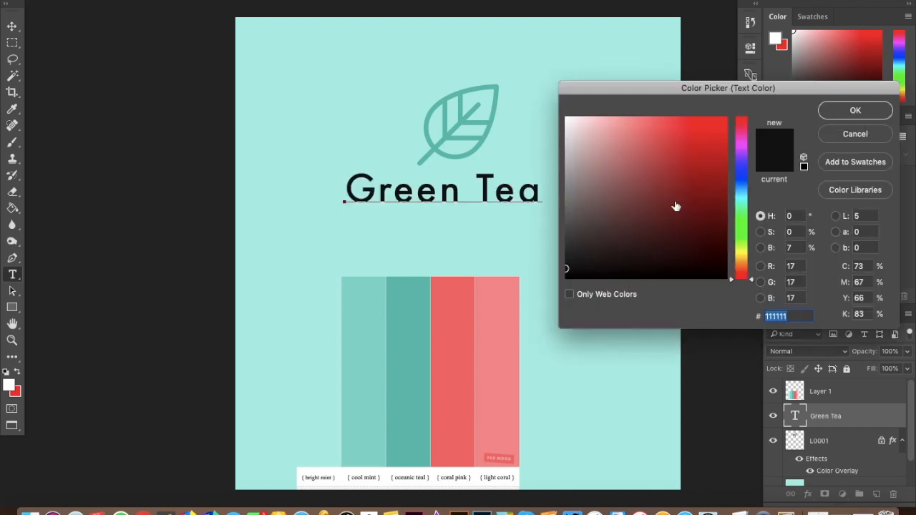
pyautogui.click(513, 308)
pyautogui.click(466, 322)
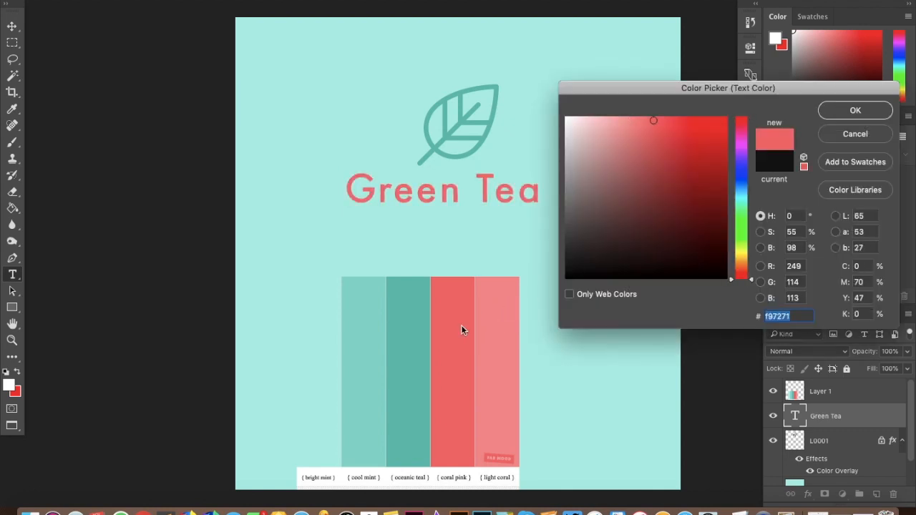
pyautogui.press('Return')
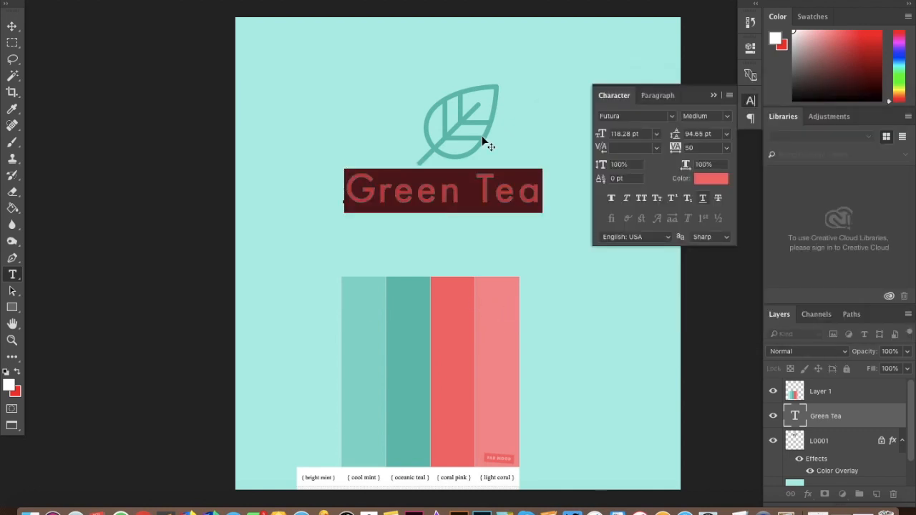
# Hide the palette layer, then enlarge the Green Tea text and centre it horizontally on the canvas
pyautogui.click(12, 27)
pyautogui.click(415, 320)
pyautogui.click(772, 392)
pyautogui.click(750, 101)
pyautogui.moveTo(515, 195); pyautogui.dragTo(525, 215)
pyautogui.moveTo(544, 220); pyautogui.dragTo(533, 201)
pyautogui.press('Return')
# Rotate the leaf icon until it stands upright and centre it over the Green Tea text
pyautogui.click(465, 137)
pyautogui.moveTo(413, 80); pyautogui.dragTo(412, 120)
pyautogui.press('Return')
pyautogui.moveTo(461, 143); pyautogui.dragTo(461, 165)
pyautogui.click(438, 199)
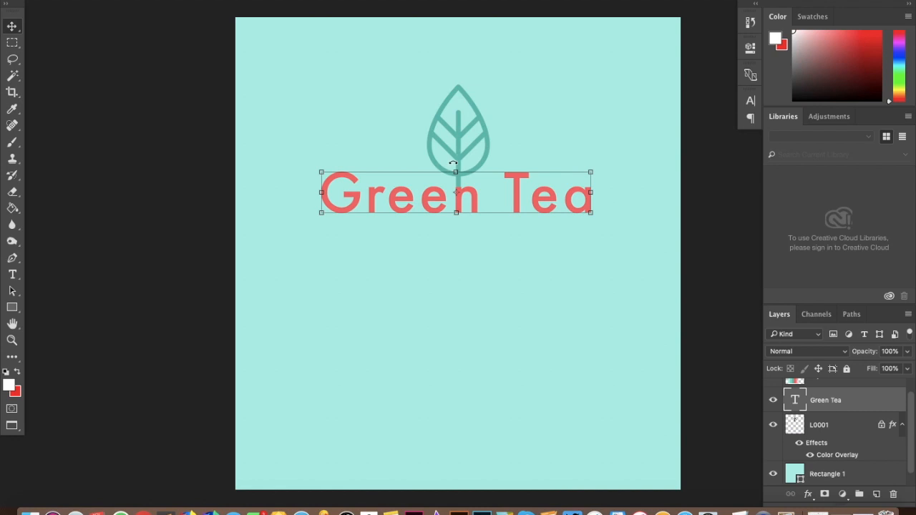
# Raise the leaf icon clear of the Green Tea text and tilt its tip slightly to the right
pyautogui.click(458, 153)
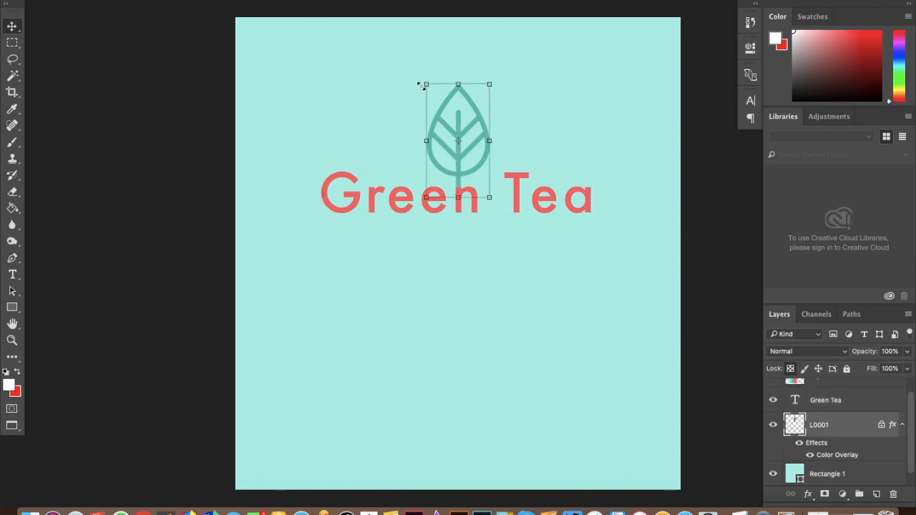
pyautogui.moveTo(422, 72); pyautogui.dragTo(509, 72)
pyautogui.moveTo(463, 134); pyautogui.dragTo(486, 138)
pyautogui.moveTo(427, 129); pyautogui.dragTo(451, 171)
pyautogui.moveTo(475, 173); pyautogui.dragTo(451, 151)
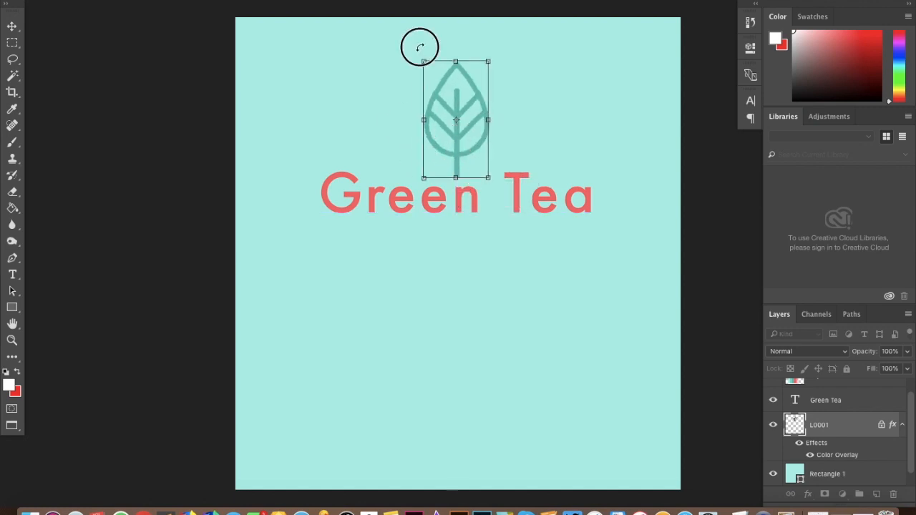
pyautogui.moveTo(421, 50); pyautogui.dragTo(461, 43)
pyautogui.press('Return')
pyautogui.moveTo(468, 102); pyautogui.dragTo(473, 103)
# Duplicate the leaf as a white copy offset slightly down and left, and place its layer beneath the teal leaf
pyautogui.click(523, 150)
pyautogui.click(488, 131)
pyautogui.press('super+j')
pyautogui.moveTo(492, 169); pyautogui.dragTo(480, 175)
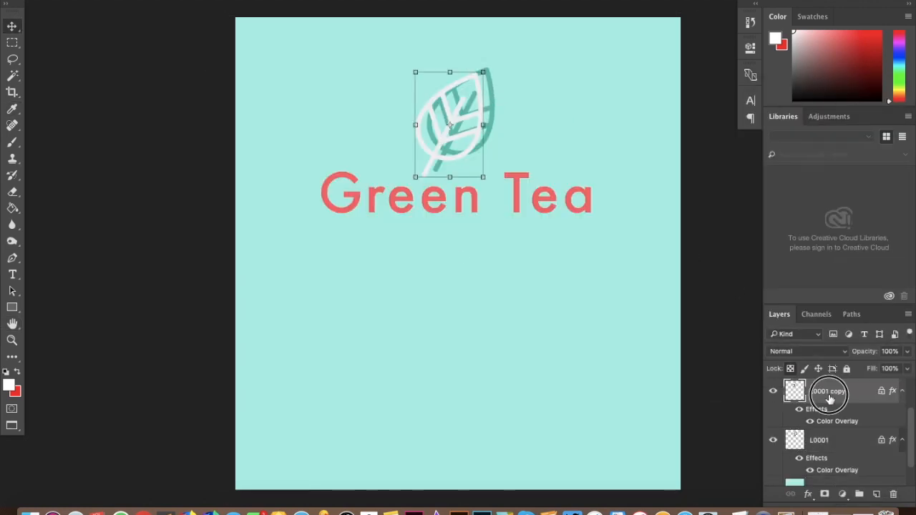
pyautogui.moveTo(828, 399); pyautogui.dragTo(830, 477)
pyautogui.click(480, 132)
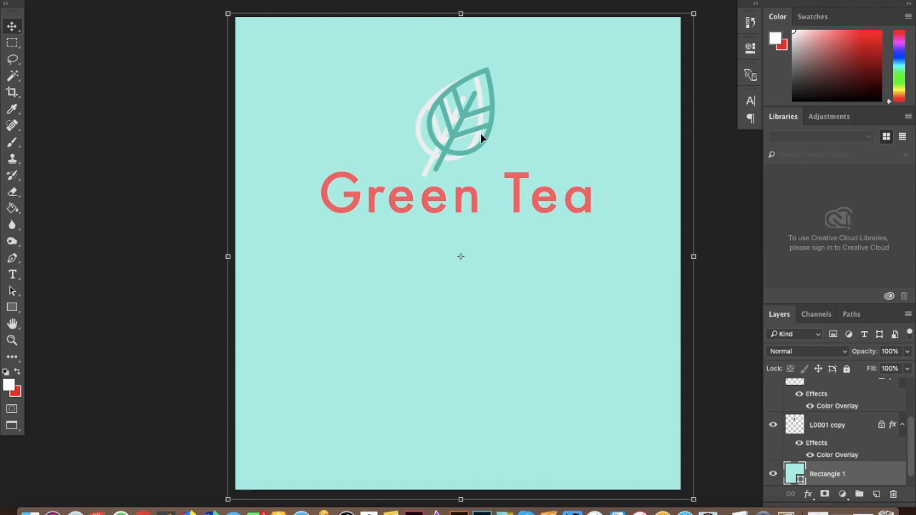
pyautogui.moveTo(483, 143); pyautogui.dragTo(476, 140)
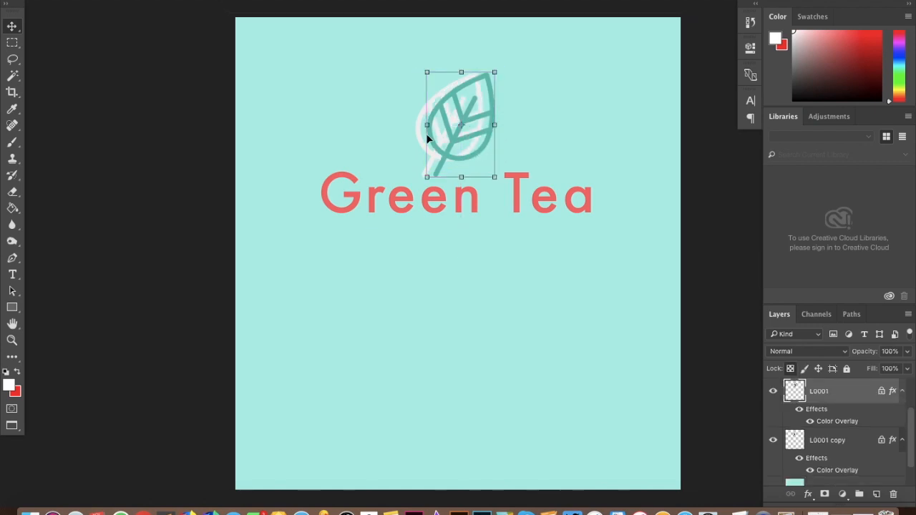
# Shift both leaves together slightly right over the Green Tea text, then save and close the design to update the mockup
pyautogui.click(408, 143)
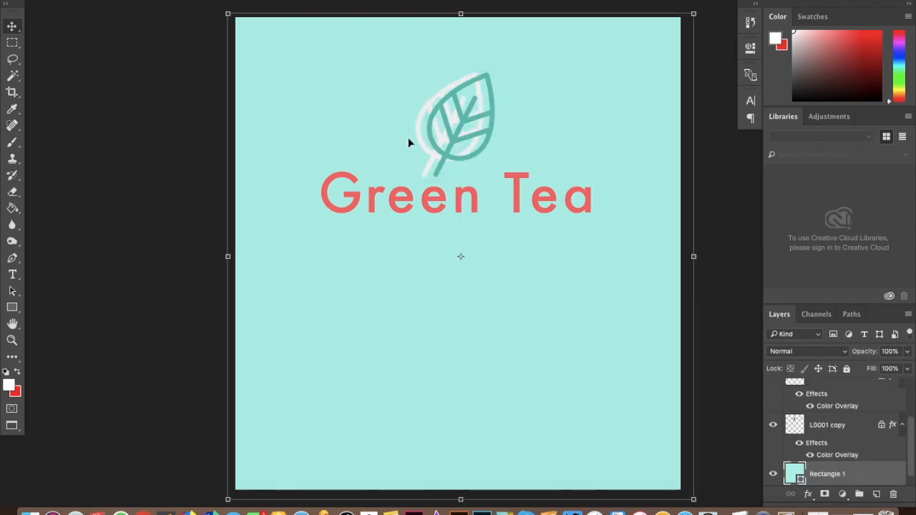
pyautogui.moveTo(412, 141); pyautogui.dragTo(461, 139)
pyautogui.keyDown('shift'); pyautogui.click(447, 139); pyautogui.keyUp('shift')
pyautogui.press('super+s')
pyautogui.press('super+w')
# Switch to the web browser, open the Freepik site and browse its graphic resources
pyautogui.click(462, 146)
pyautogui.click(796, 410)
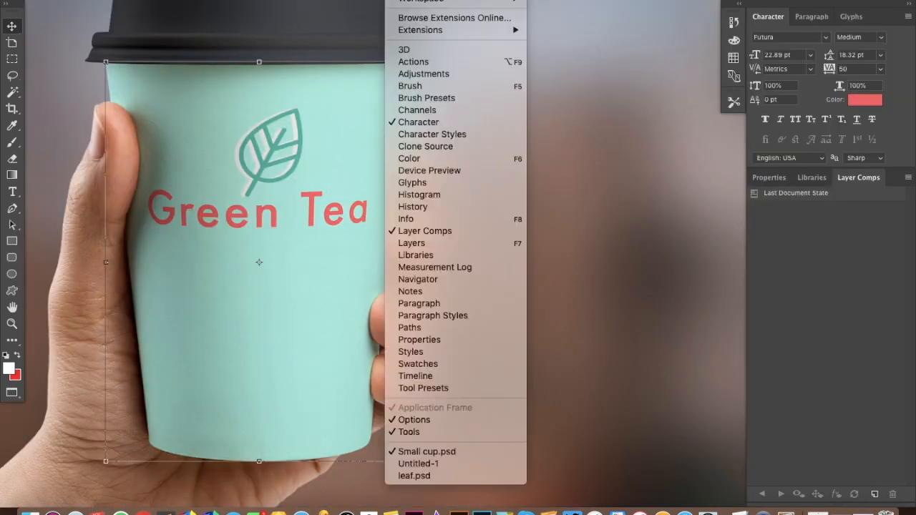
pyautogui.moveTo(502, 32)
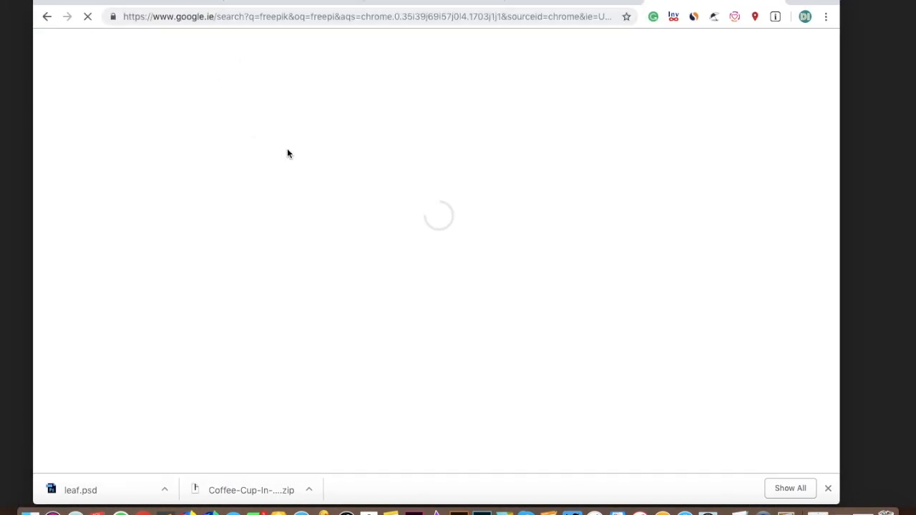
pyautogui.click(272, 146)
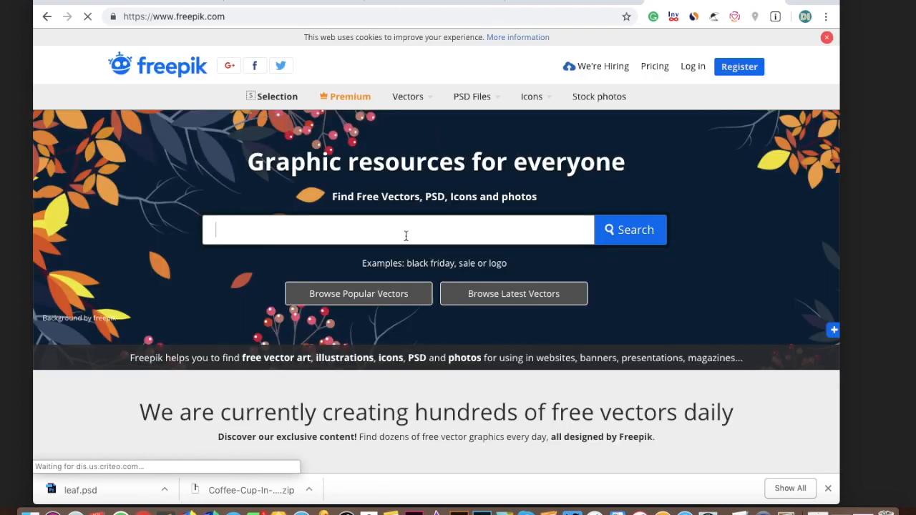
pyautogui.scroll(-10, 405, 236)
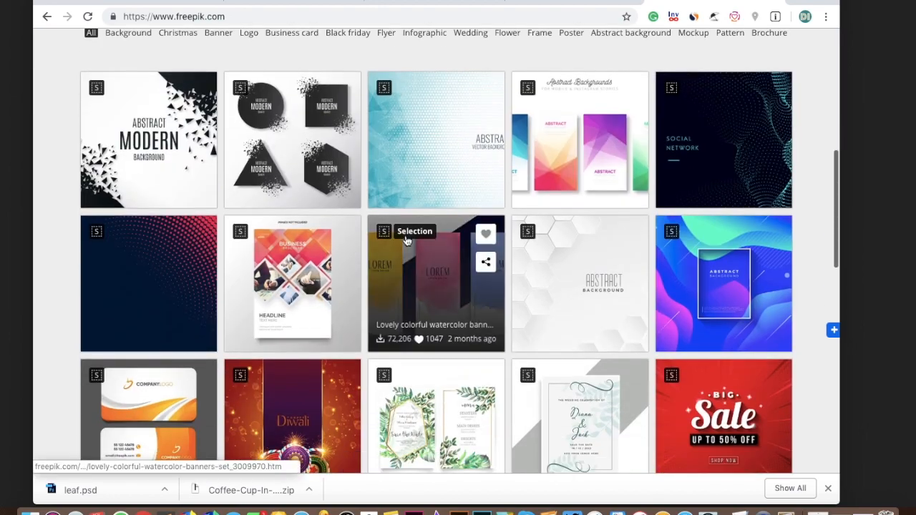
pyautogui.scroll(10, 405, 239)
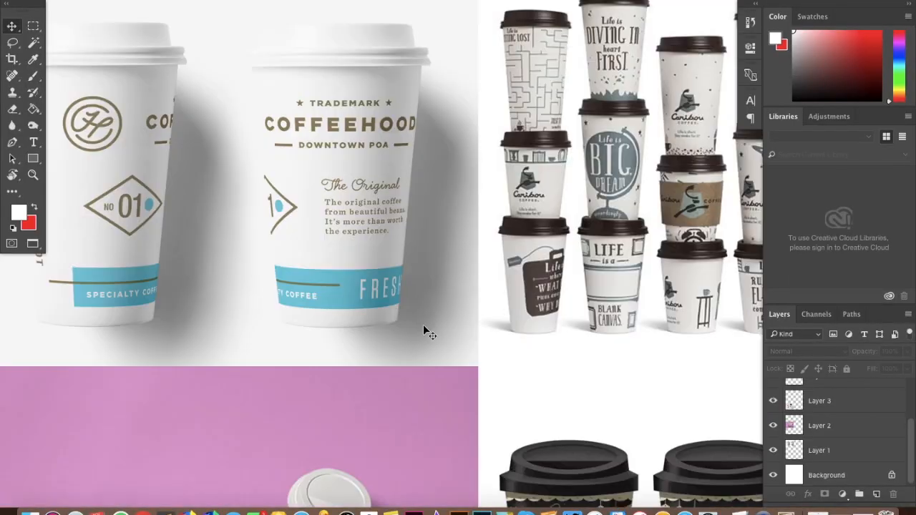
# Add the text "The original Tea from beautiful Paris. It's more than worth the experience" over the Coffeehood reference cup, imitating its description
pyautogui.press('super+plus')
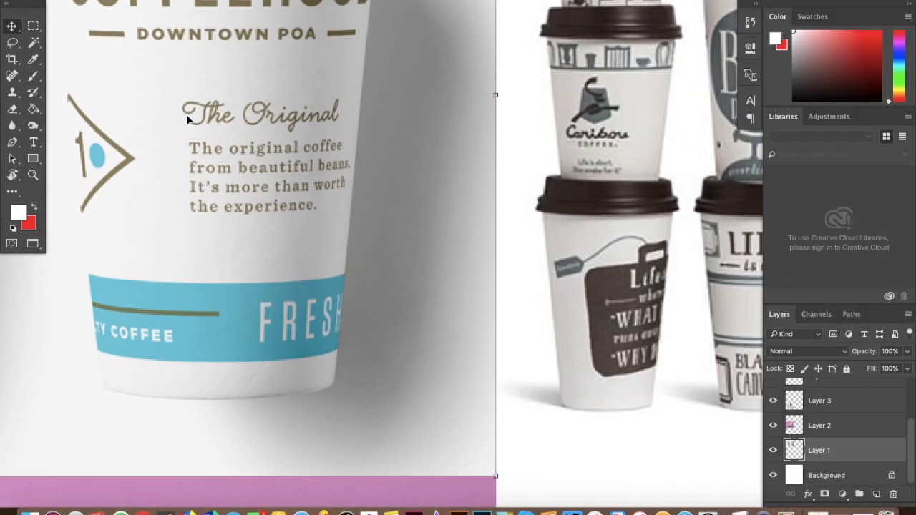
pyautogui.click(34, 141)
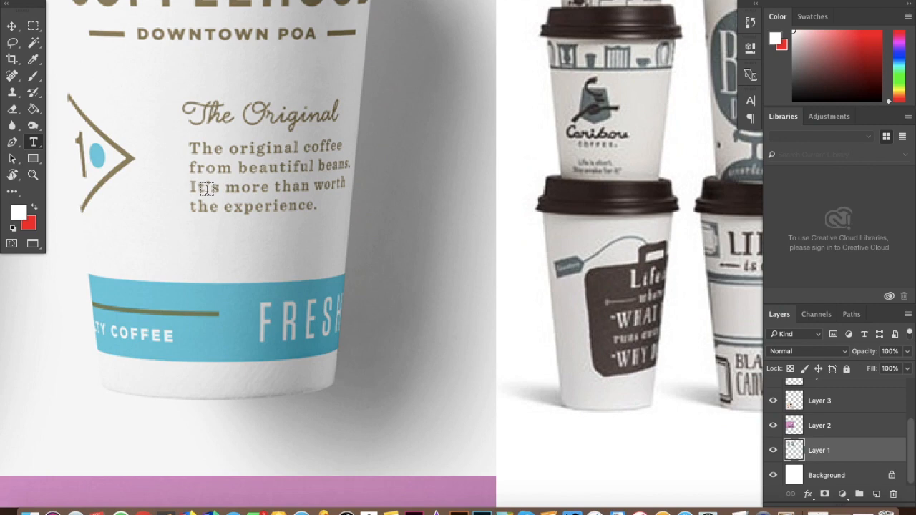
pyautogui.scroll(4, 207, 190)
pyautogui.scroll(-2, 241, 235)
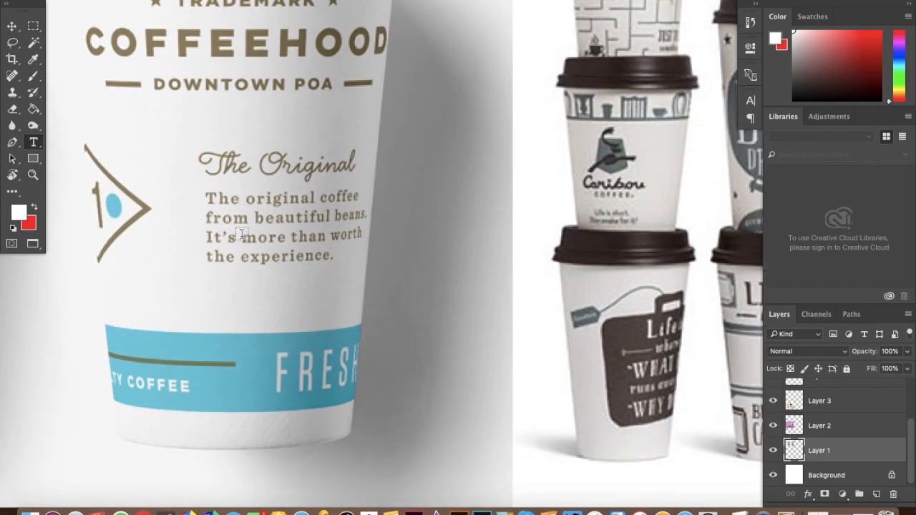
pyautogui.click(239, 238)
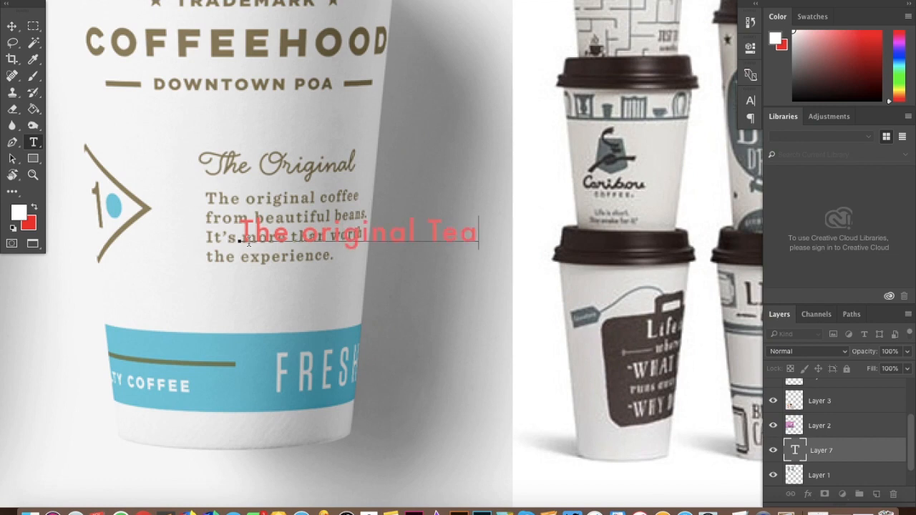
pyautogui.write('from beautiful Paris.')
pyautogui.moveTo(329, 308); pyautogui.dragTo(242, 234)
pyautogui.write("It's more than worth the experience")
pyautogui.click(12, 26)
pyautogui.moveTo(300, 208); pyautogui.dragTo(321, 227)
# Transfer the description to the packaging design below Green Tea, reading "The original Green Tea…", centred with 50 pt size and leading
pyautogui.click(206, 0)
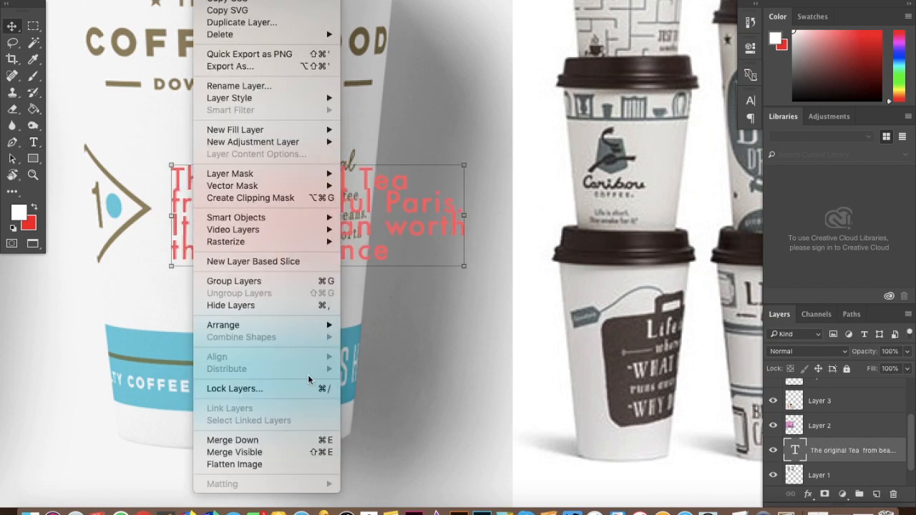
pyautogui.click(243, 21)
pyautogui.click(438, 229)
pyautogui.click(435, 240)
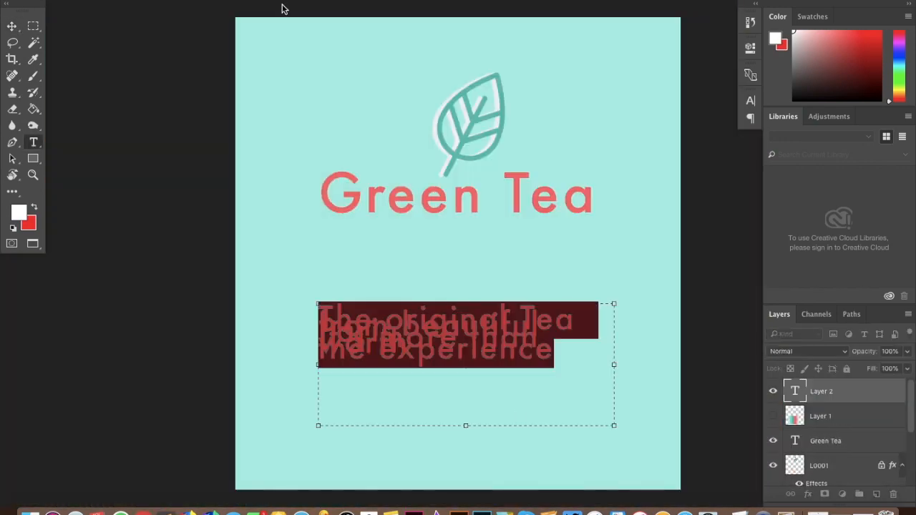
pyautogui.click(300, 218)
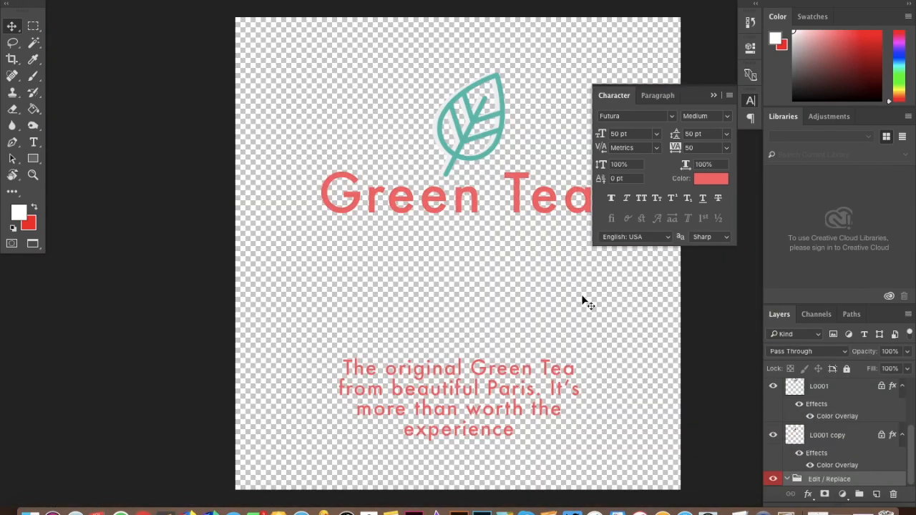
# Draw a 1445 × 1522 px white rectangle covering the canvas and place its layer below the leaf copy layer
pyautogui.click(323, 230)
pyautogui.moveTo(323, 231); pyautogui.dragTo(451, 357)
pyautogui.press('u')
pyautogui.moveTo(234, 16); pyautogui.dragTo(692, 455)
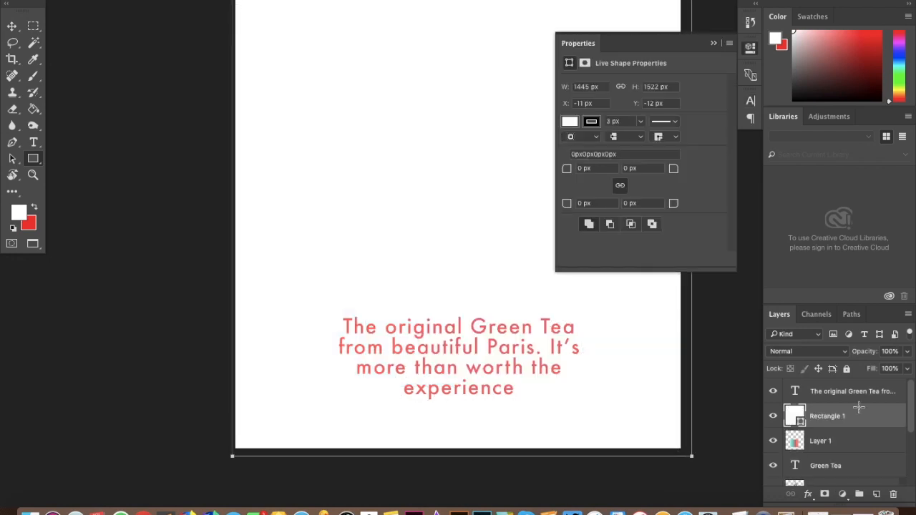
pyautogui.moveTo(856, 417); pyautogui.dragTo(847, 468)
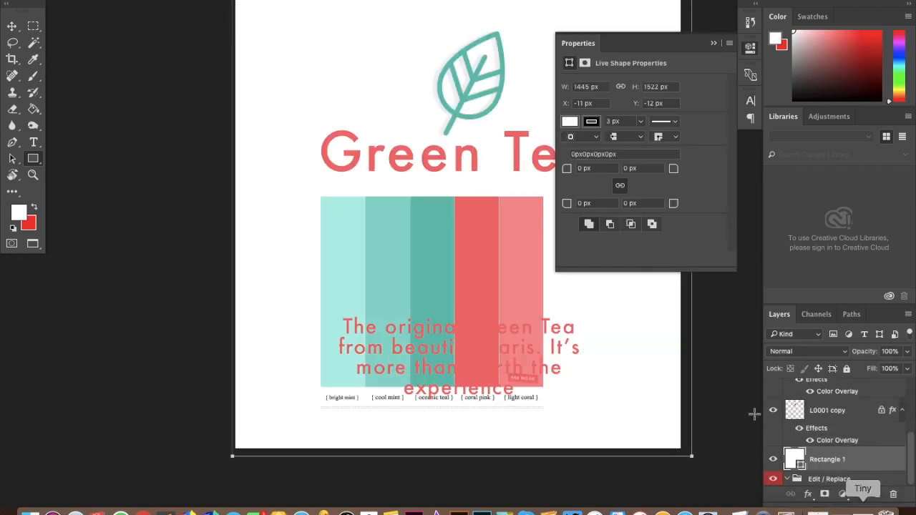
# Move the palette image to the left edge of the canvas, beneath the Green Tea title
pyautogui.click(10, 26)
pyautogui.click(165, 196)
pyautogui.moveTo(475, 247); pyautogui.dragTo(393, 231)
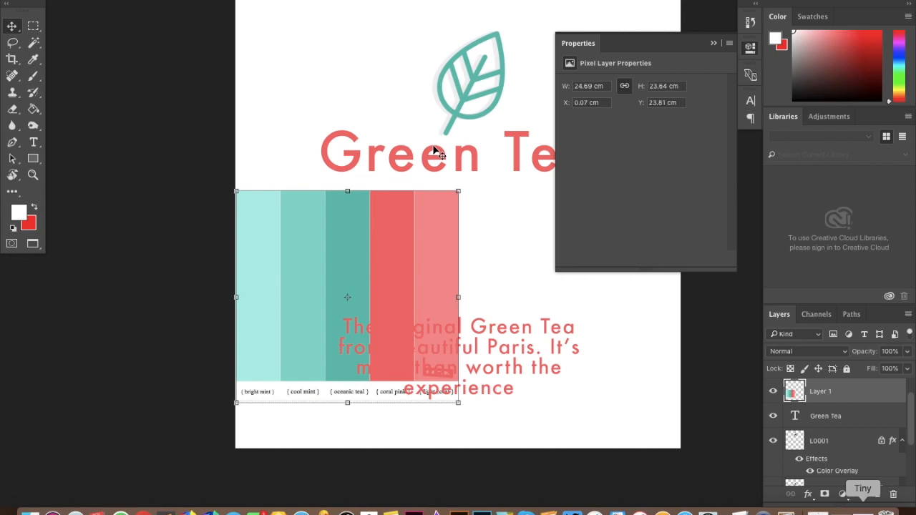
# Change the front leaf's Color Overlay to the bright mint sampled from the palette image
pyautogui.click(454, 118)
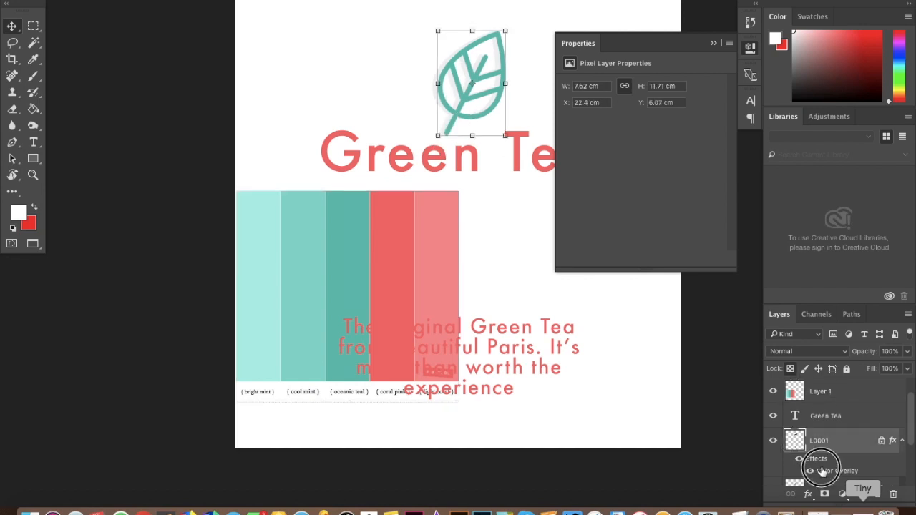
pyautogui.doubleClick(821, 470)
pyautogui.moveTo(479, 78); pyautogui.dragTo(759, 78)
pyautogui.click(787, 124)
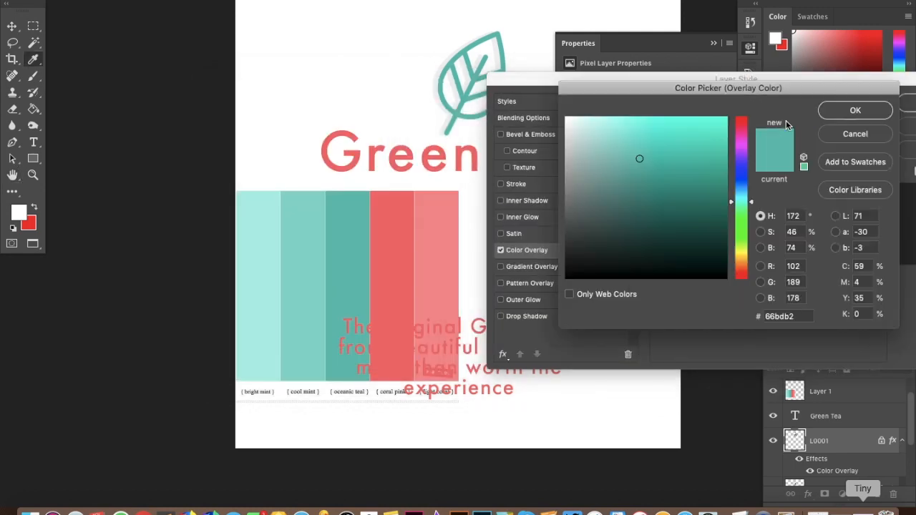
pyautogui.click(270, 252)
pyautogui.click(842, 108)
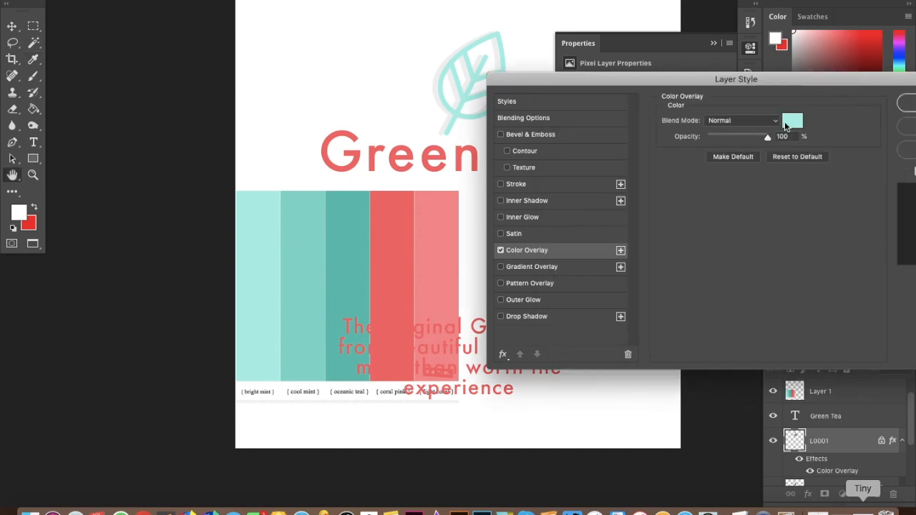
pyautogui.click(902, 104)
# Fill the white background rectangle with the bright mint #b2eee6 sampled from the palette image
pyautogui.click(339, 209)
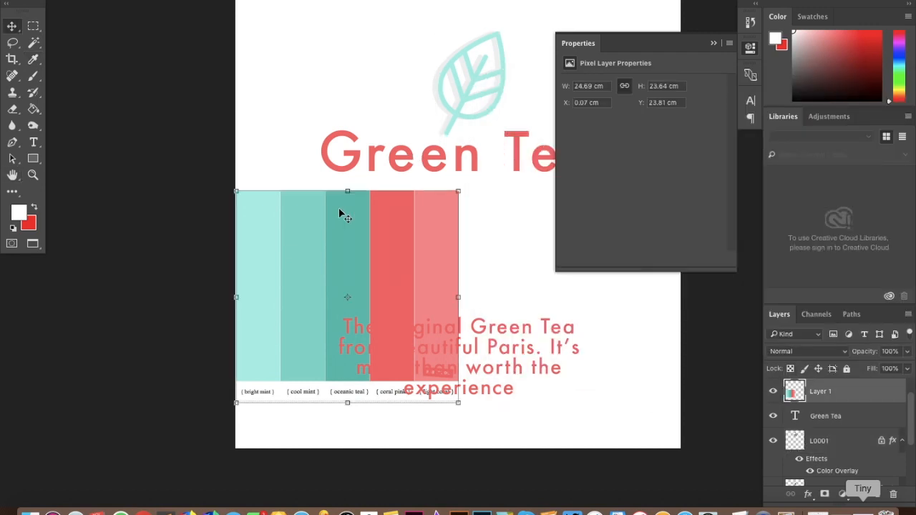
pyautogui.click(276, 139)
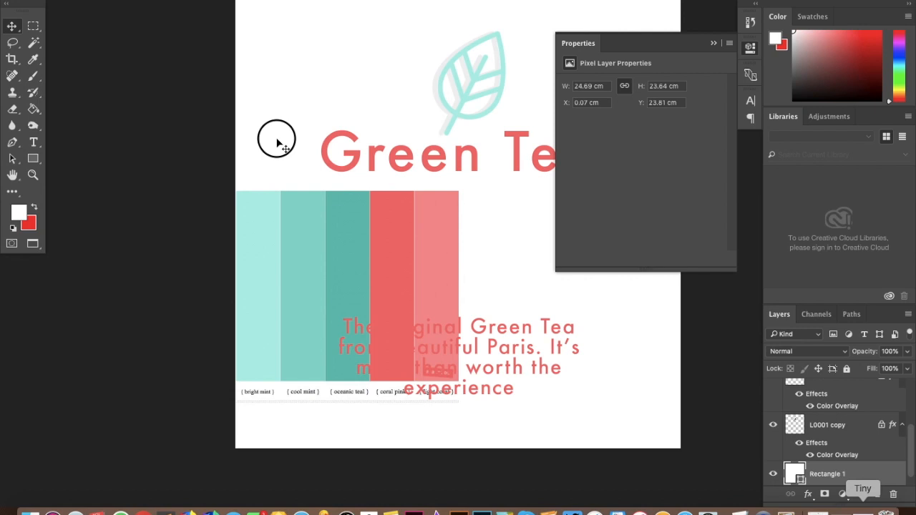
pyautogui.click(798, 478)
pyautogui.doubleClick(798, 478)
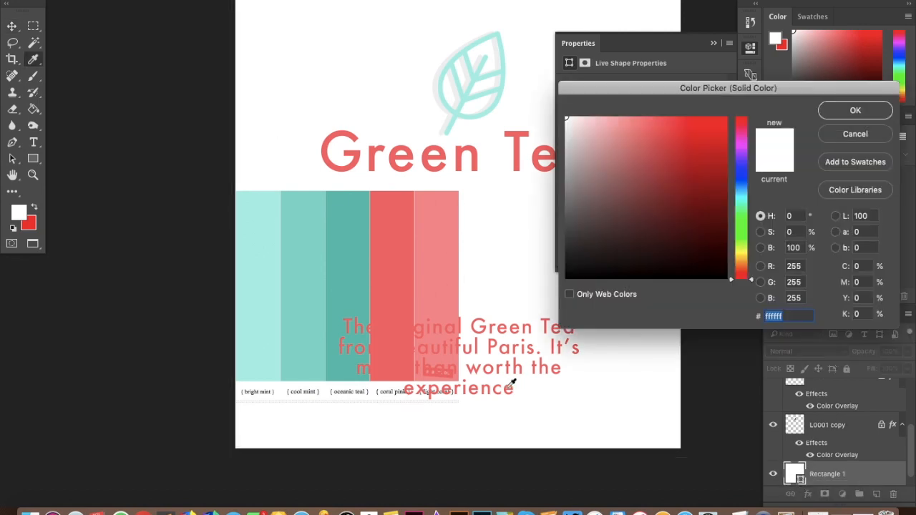
pyautogui.click(344, 276)
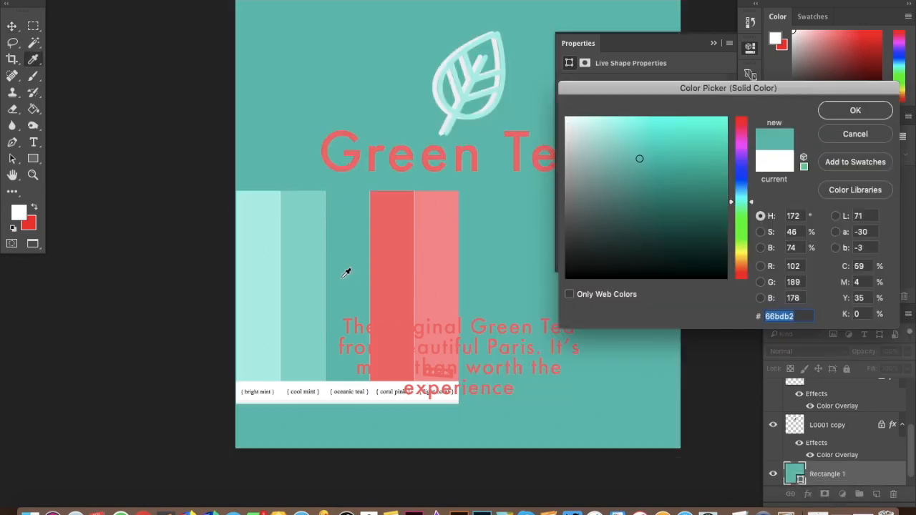
pyautogui.moveTo(269, 263)
pyautogui.mouseDown()
pyautogui.moveTo(296, 261)
pyautogui.moveTo(266, 262)
pyautogui.mouseUp()
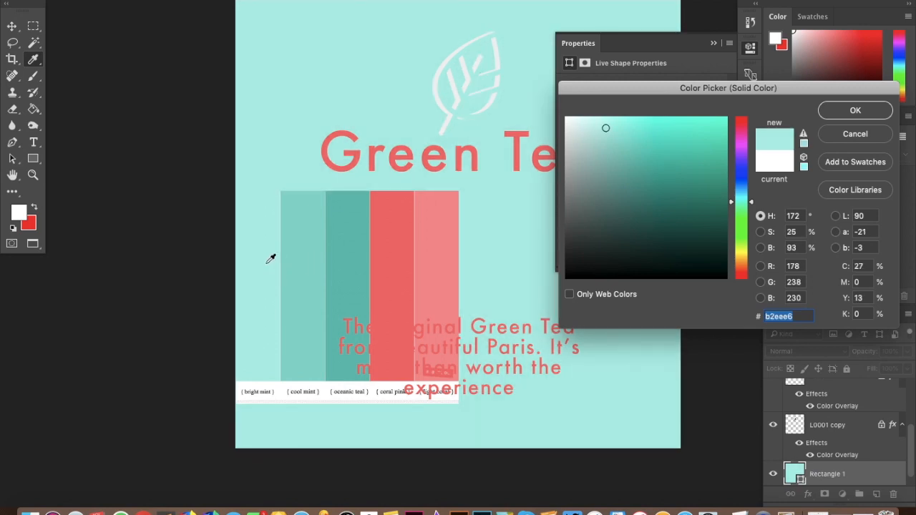
pyautogui.click(844, 109)
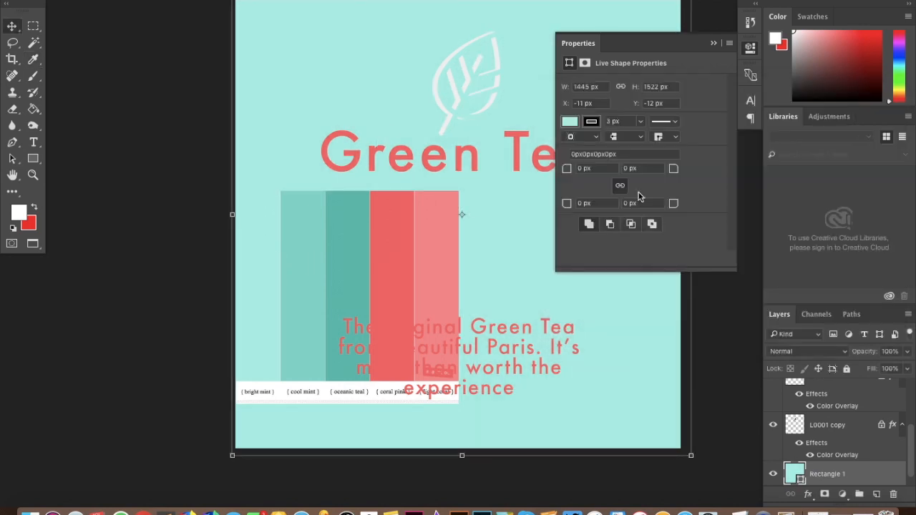
pyautogui.click(712, 44)
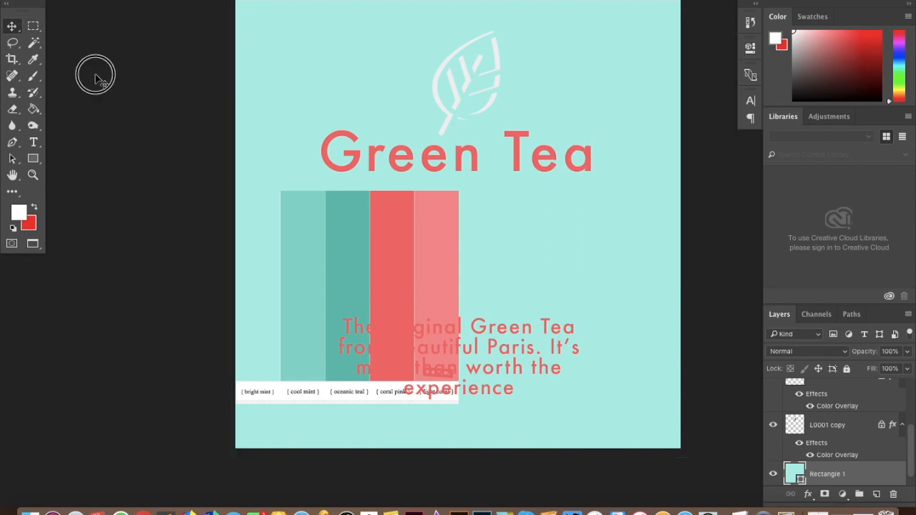
# Recolor the Green Tea title with the oceanic teal #66bdb2 sampled from the palette image
pyautogui.click(407, 244)
pyautogui.click(475, 168)
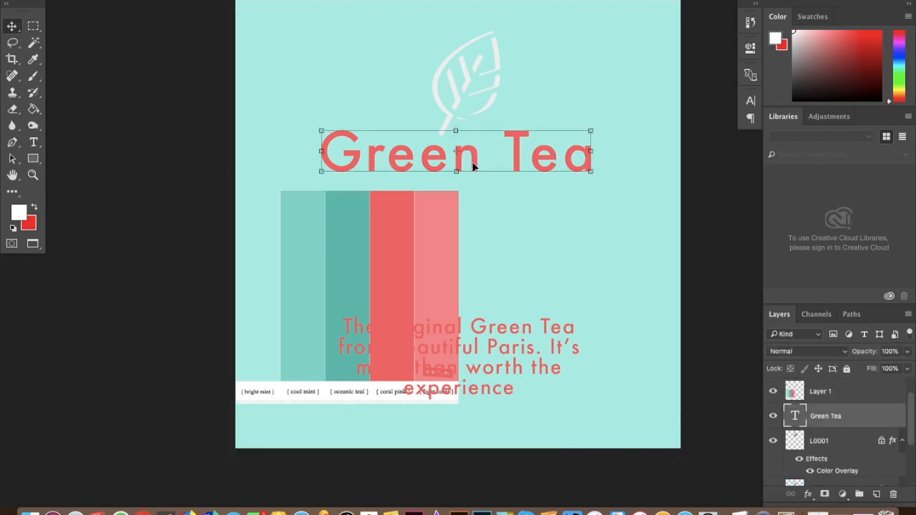
pyautogui.keyDown('shift'); pyautogui.click(516, 327); pyautogui.keyUp('shift')
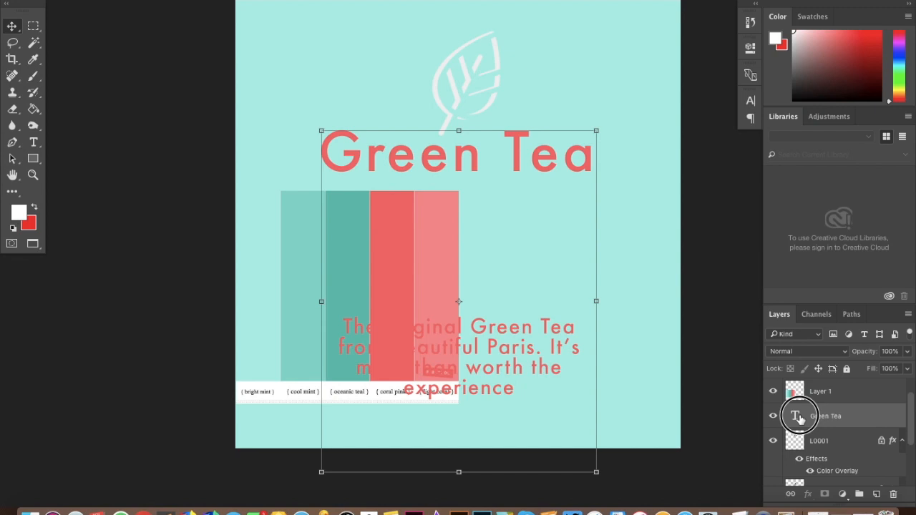
pyautogui.doubleClick(797, 416)
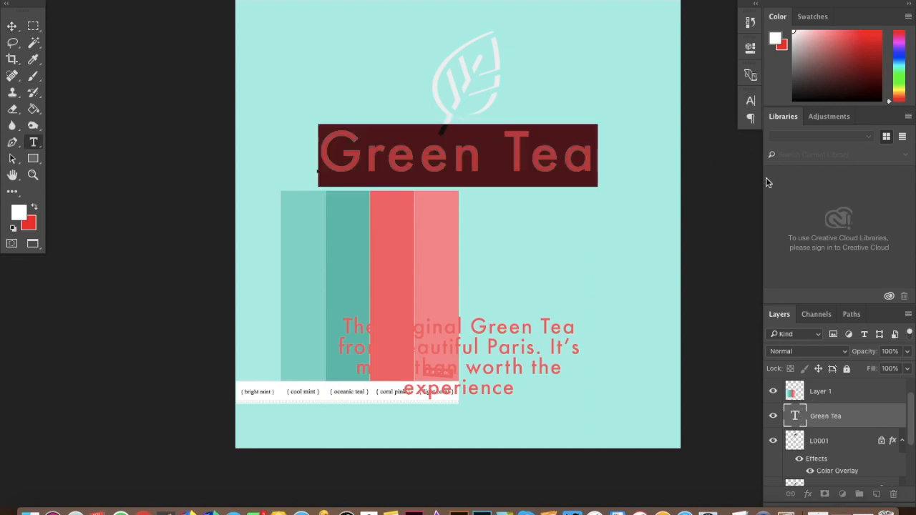
pyautogui.click(750, 101)
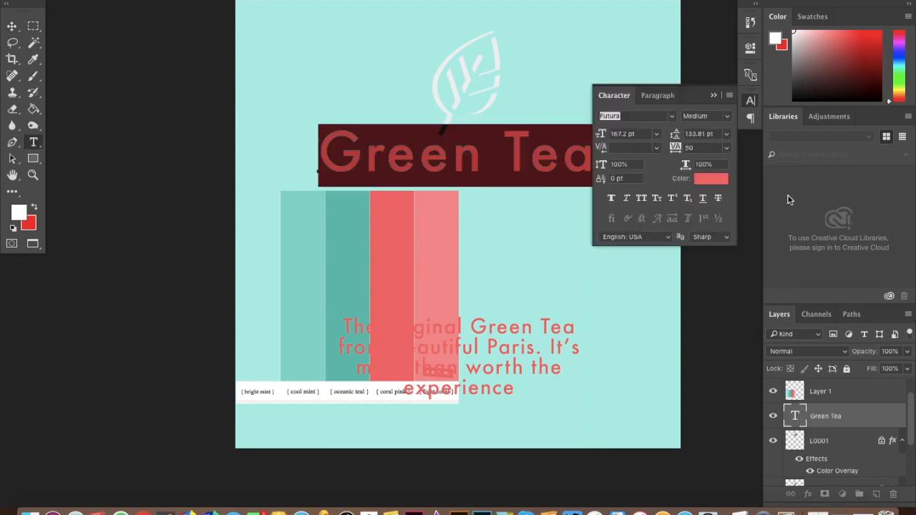
pyautogui.click(720, 176)
pyautogui.click(335, 271)
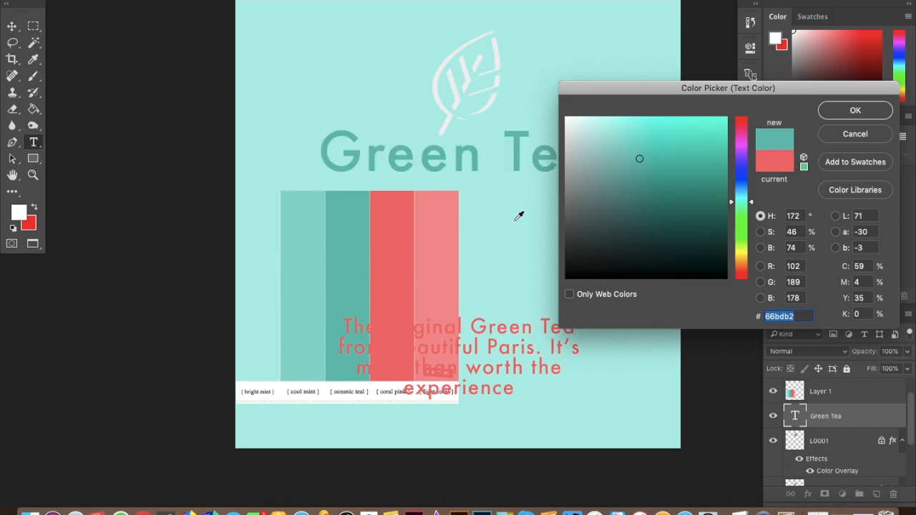
pyautogui.press('Return')
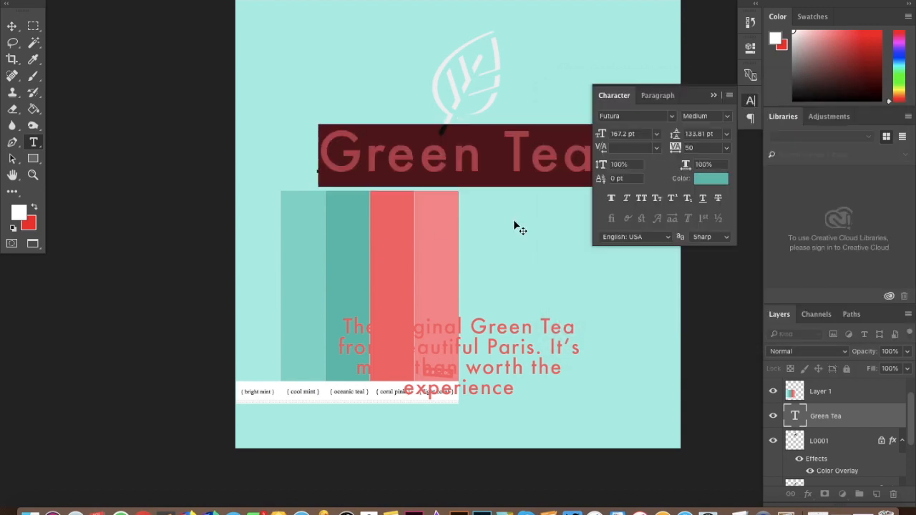
# Recolor the description text with the oceanic teal sampled from the palette image, leaving no stray text layer
pyautogui.click(12, 27)
pyautogui.click(513, 320)
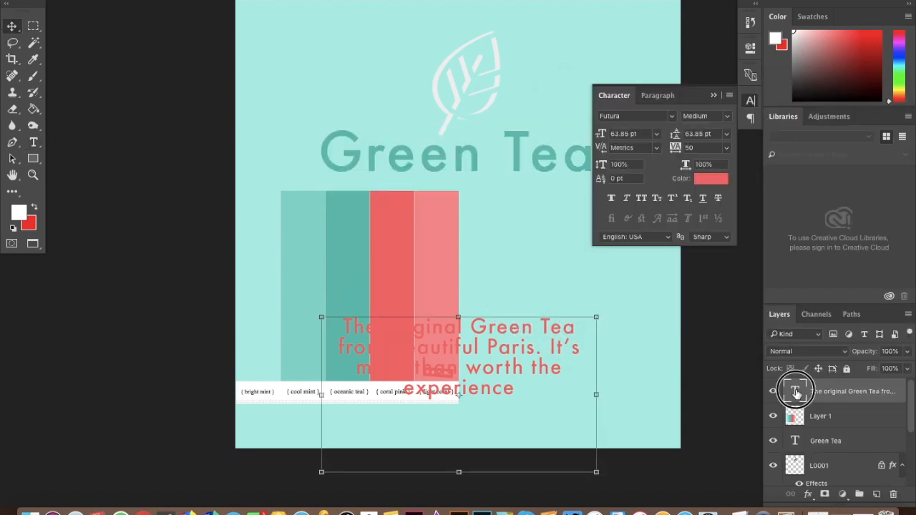
pyautogui.doubleClick(795, 391)
pyautogui.click(710, 178)
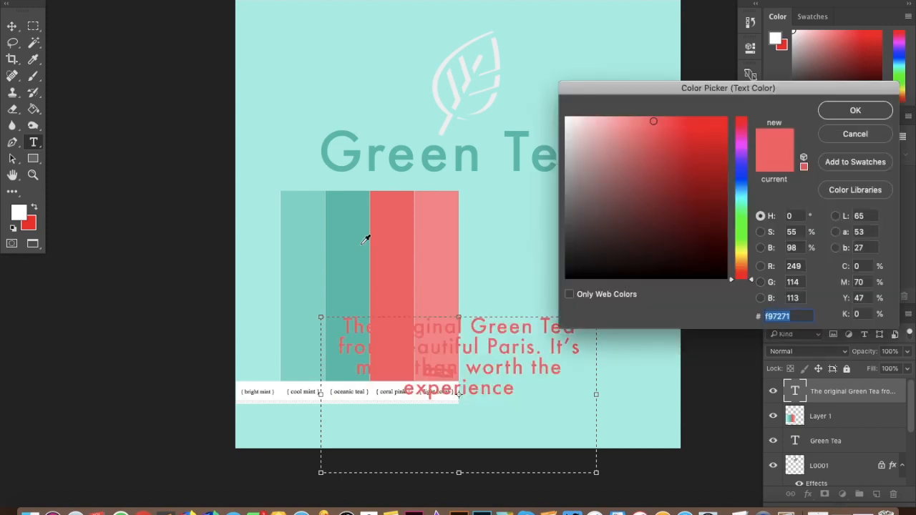
pyautogui.click(347, 240)
pyautogui.press('Return')
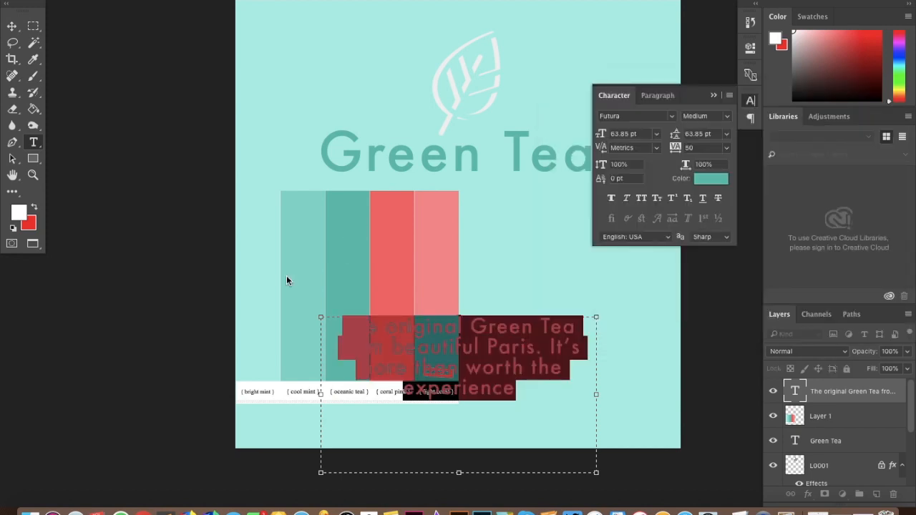
pyautogui.click(90, 41)
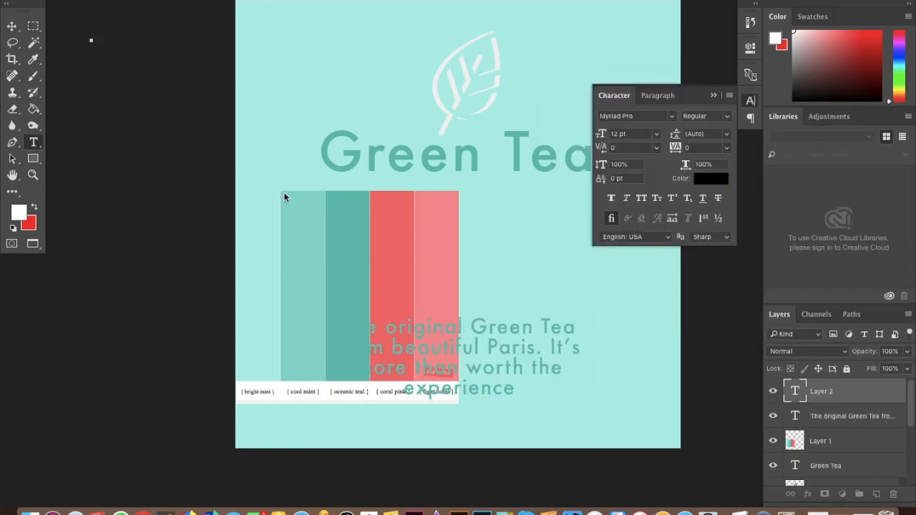
pyautogui.press('Escape')
pyautogui.press('v')
# Hide the palette image layer, then save and close the packaging design to update the cup mockup
pyautogui.click(367, 205)
pyautogui.click(772, 415)
pyautogui.press('super+s')
pyautogui.press('super+w')
pyautogui.click(543, 352)
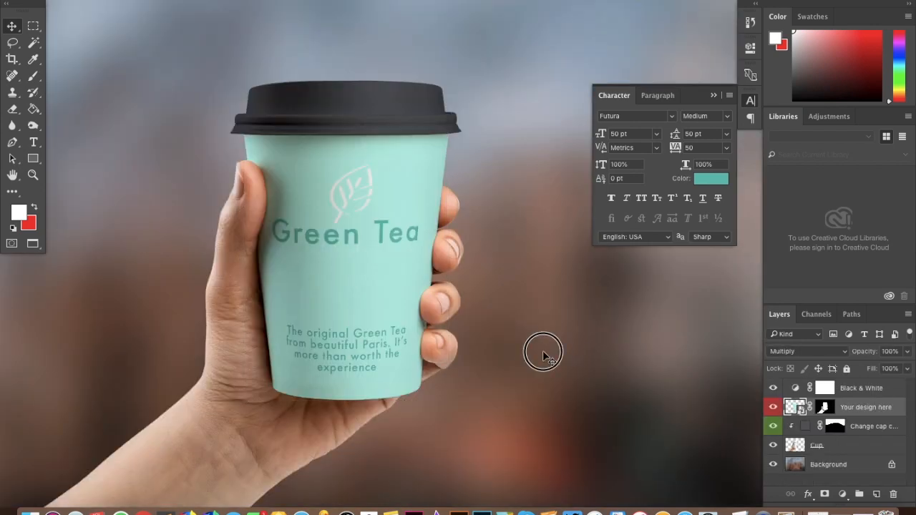
# Reopen the contents of the mockup's "Your design here" smart object for editing
pyautogui.click(347, 236)
pyautogui.doubleClick(793, 407)
pyautogui.click(460, 157)
pyautogui.press('super+j')
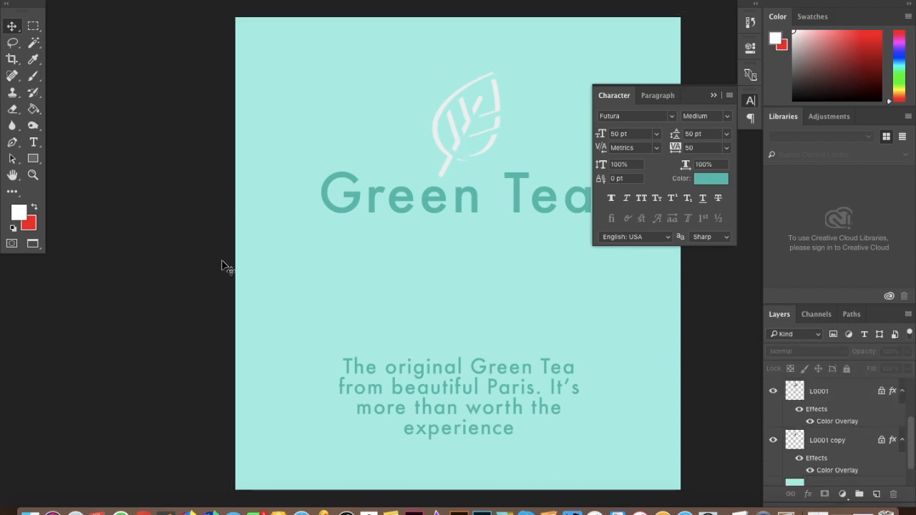
pyautogui.click(718, 95)
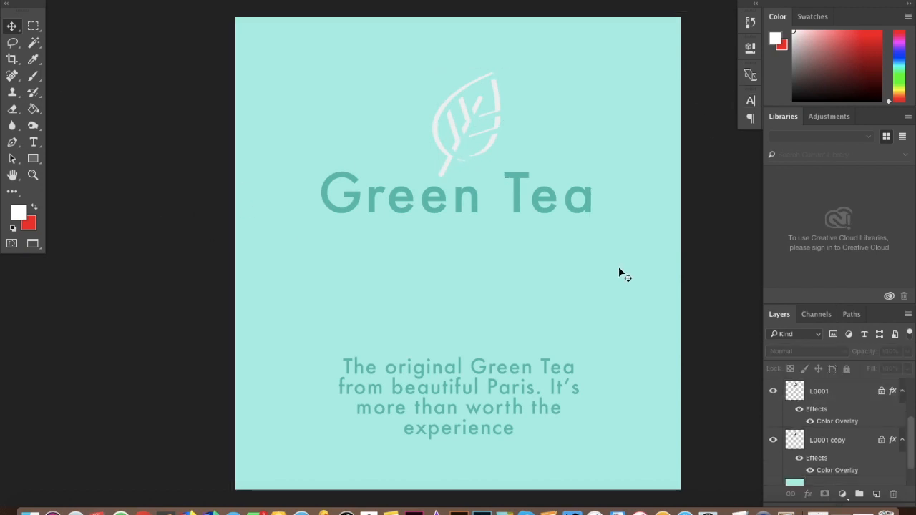
# Switch to Chrome and search Freepik for "minimal pattern"
pyautogui.click(144, 513)
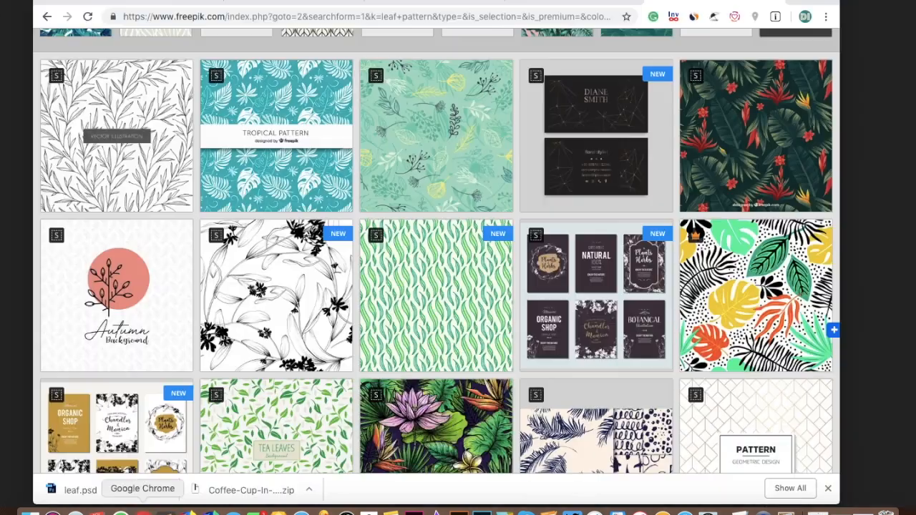
pyautogui.scroll(5, 458, 114)
pyautogui.tripleClick(273, 55)
pyautogui.write('pattern')
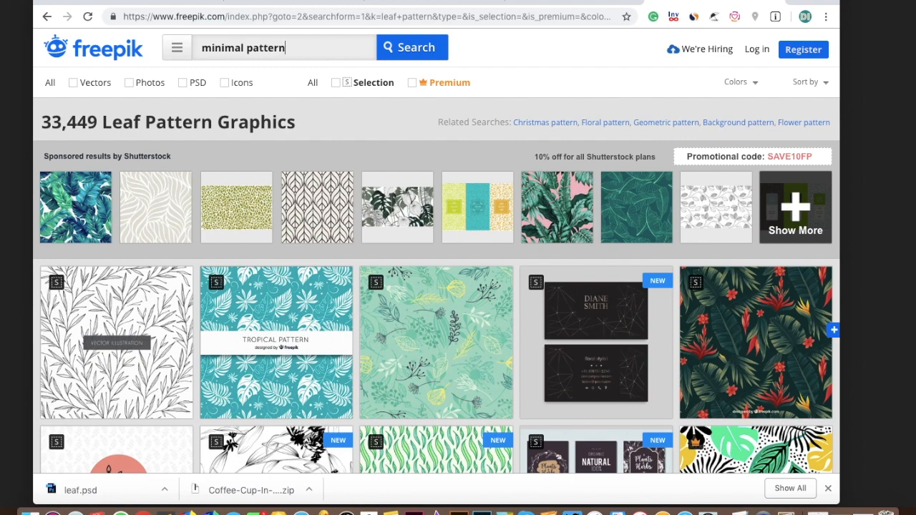
pyautogui.press('Return')
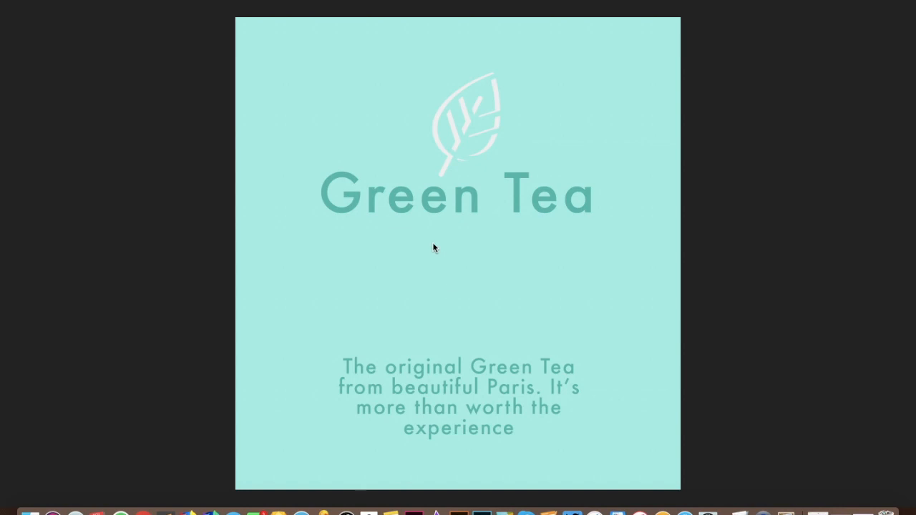
# Examine the minimal pattern results on Freepik for a simple pattern suited to the cup background
pyautogui.press('Tab')
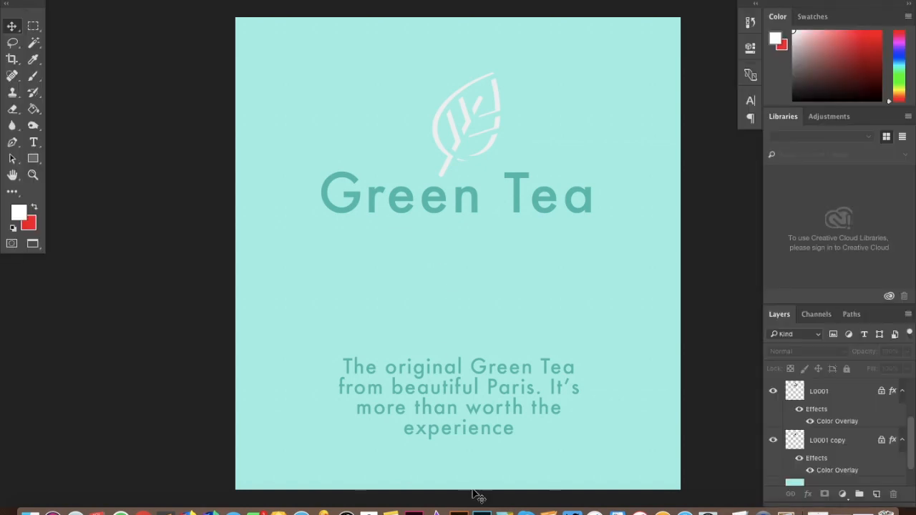
pyautogui.click(138, 509)
pyautogui.scroll(-3, 329, 372)
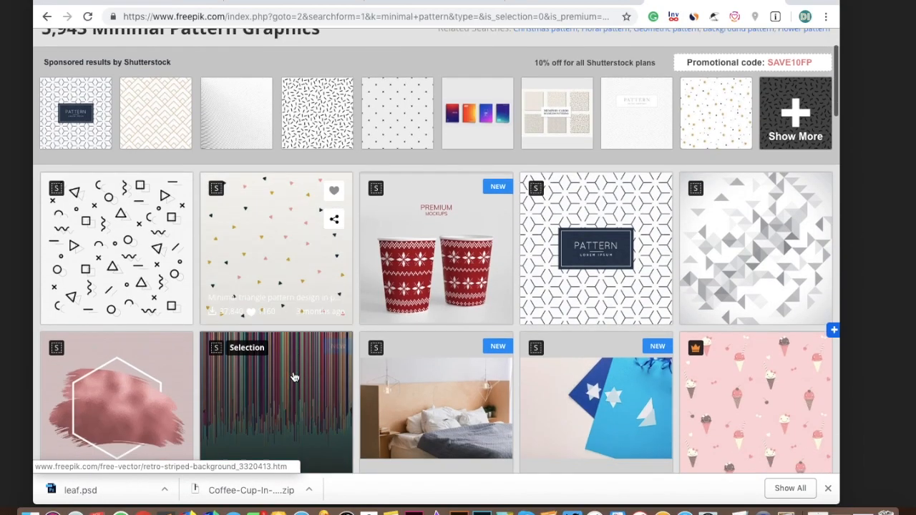
pyautogui.scroll(-2, 511, 286)
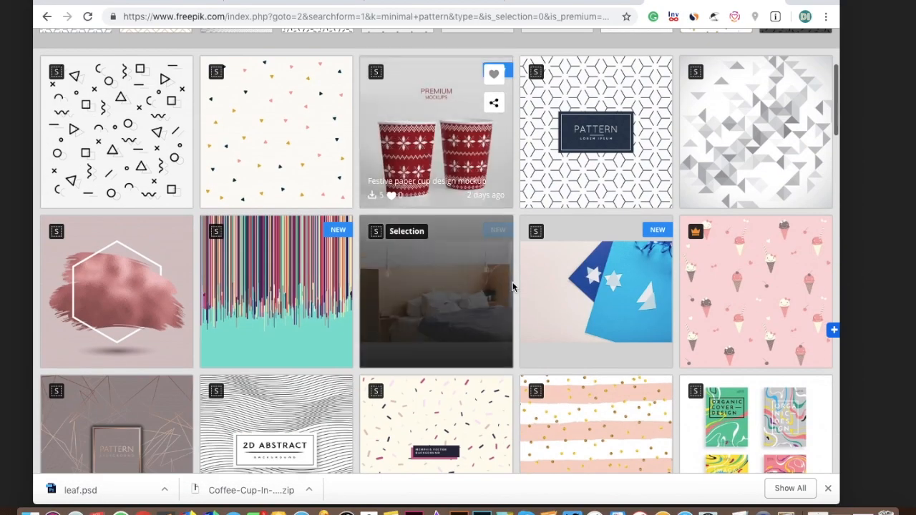
pyautogui.scroll(-5, 512, 286)
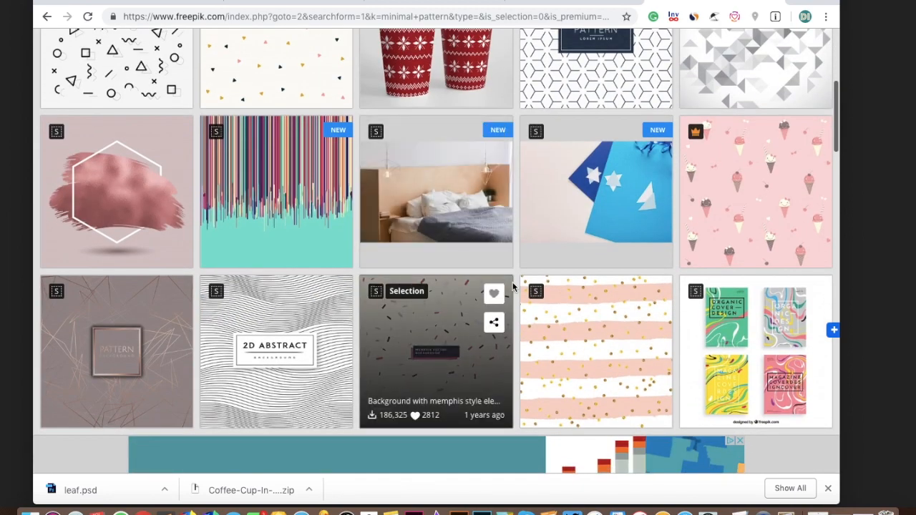
pyautogui.scroll(-5, 534, 255)
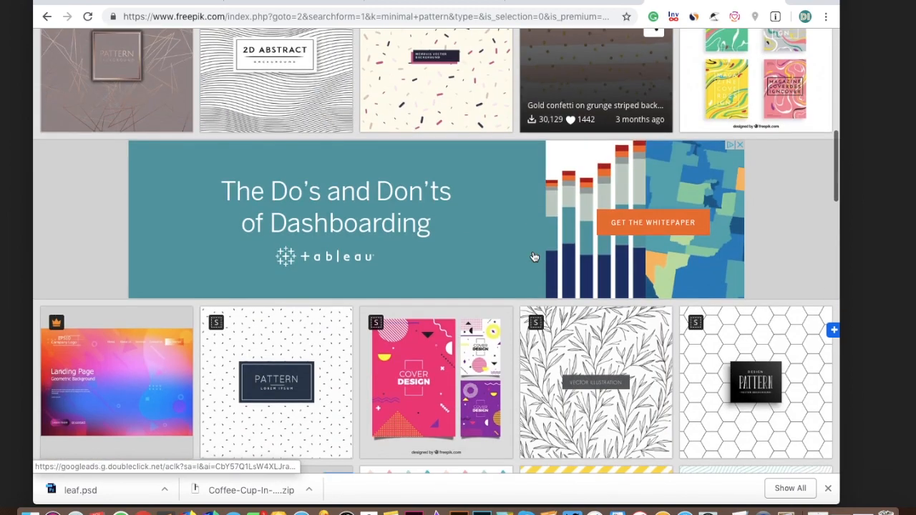
pyautogui.scroll(-5, 533, 256)
pyautogui.scroll(-5, 534, 256)
pyautogui.scroll(20, 534, 256)
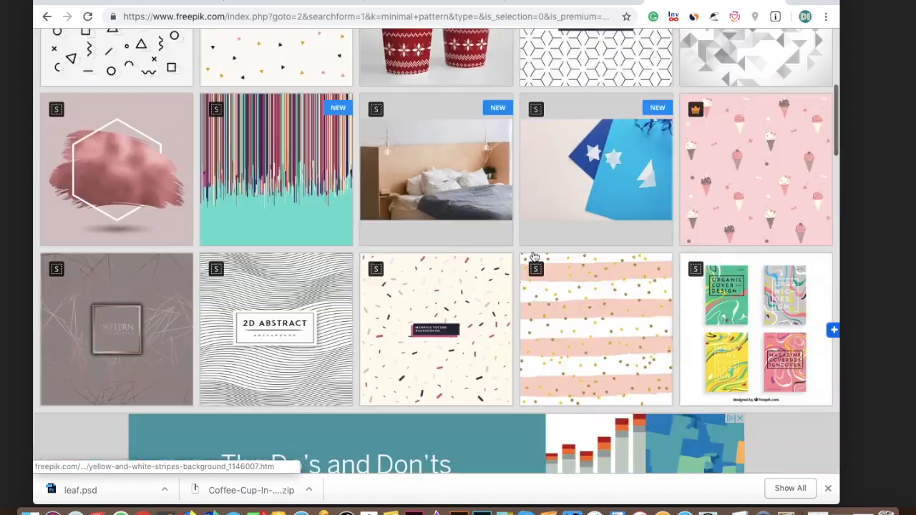
# Download the free Memphis pattern vector of black geometric shapes from Freepik and open the downloaded Memphis-pattern.zip
pyautogui.click(130, 334)
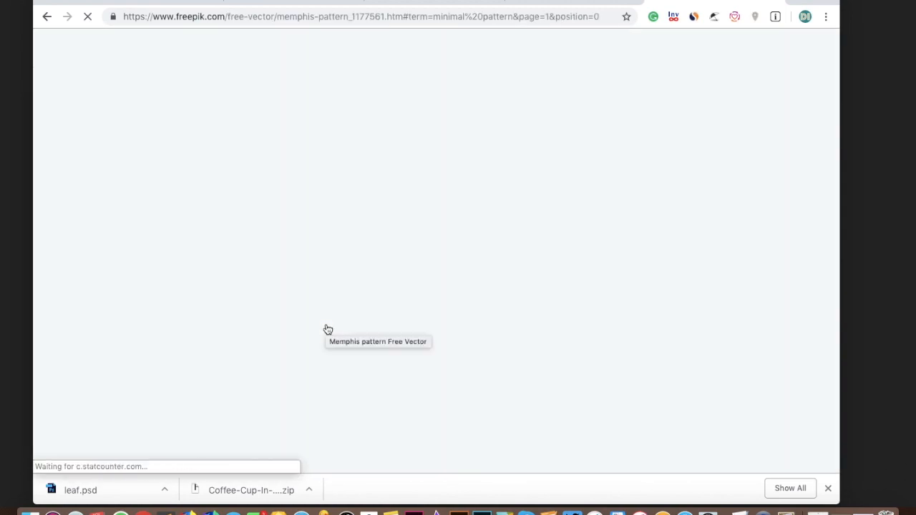
pyautogui.click(607, 172)
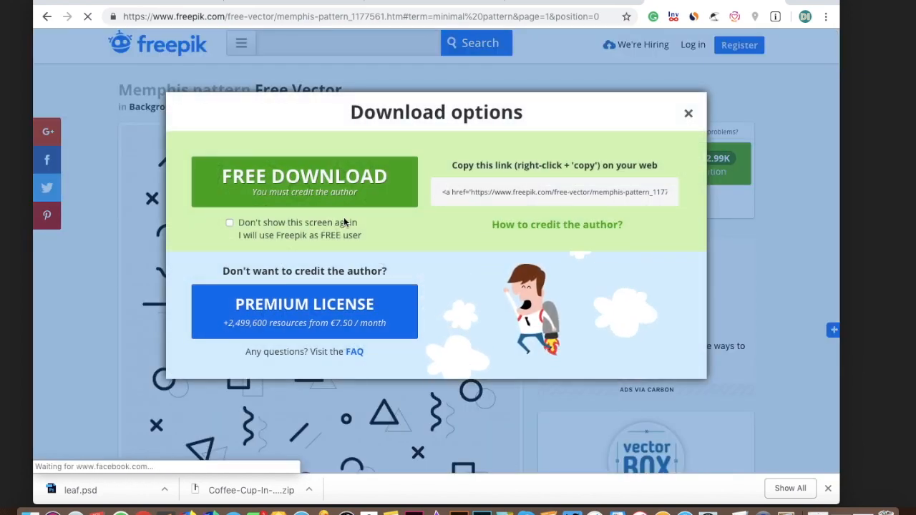
pyautogui.click(343, 184)
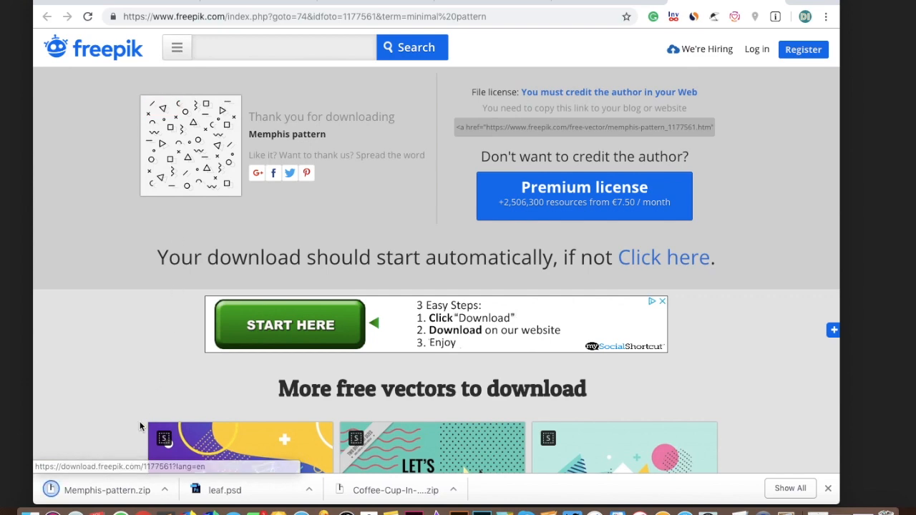
pyautogui.click(70, 492)
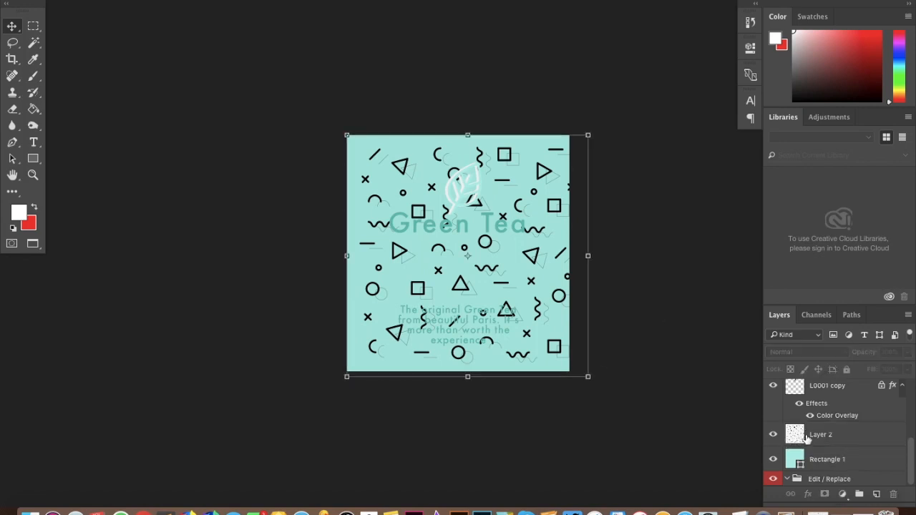
# Lower the Memphis pattern layer's opacity to 49% above the mint background rectangle
pyautogui.moveTo(908, 368); pyautogui.dragTo(877, 367)
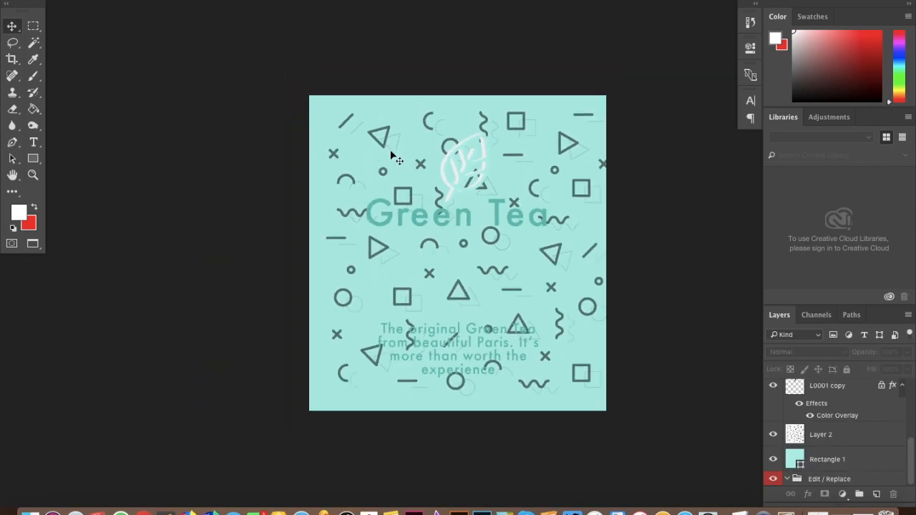
pyautogui.click(375, 137)
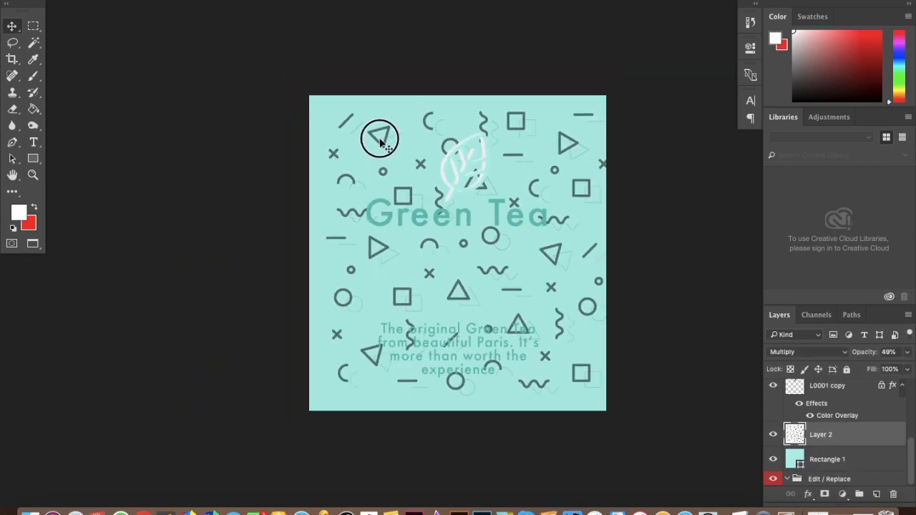
# Try scaling the Memphis pattern down to about 17 cm square in the upper-left corner of the artwork
pyautogui.moveTo(627, 406); pyautogui.dragTo(402, 191)
pyautogui.press('Return')
pyautogui.click(381, 168)
pyautogui.moveTo(402, 188); pyautogui.dragTo(411, 195)
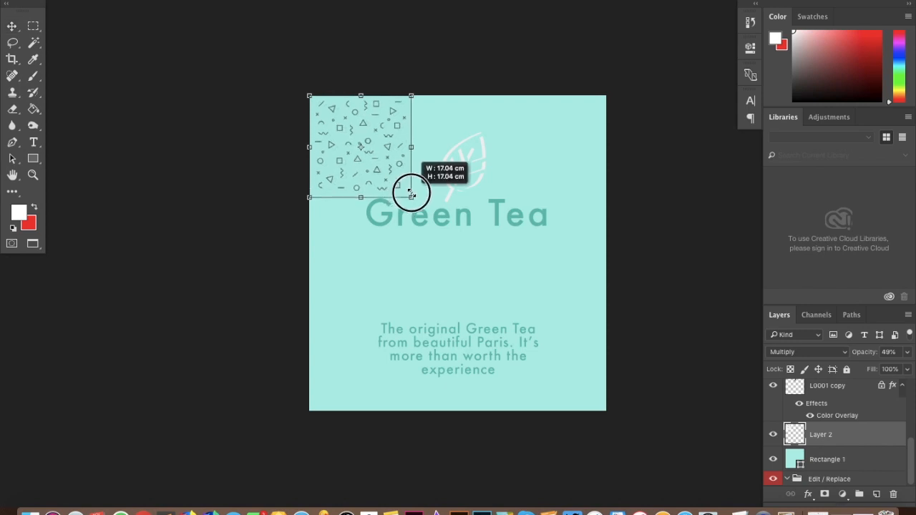
# Enlarge the Memphis pattern until it covers the whole mint artwork and extends slightly past its edges, then load the layer as a selection
pyautogui.moveTo(411, 194); pyautogui.dragTo(592, 455)
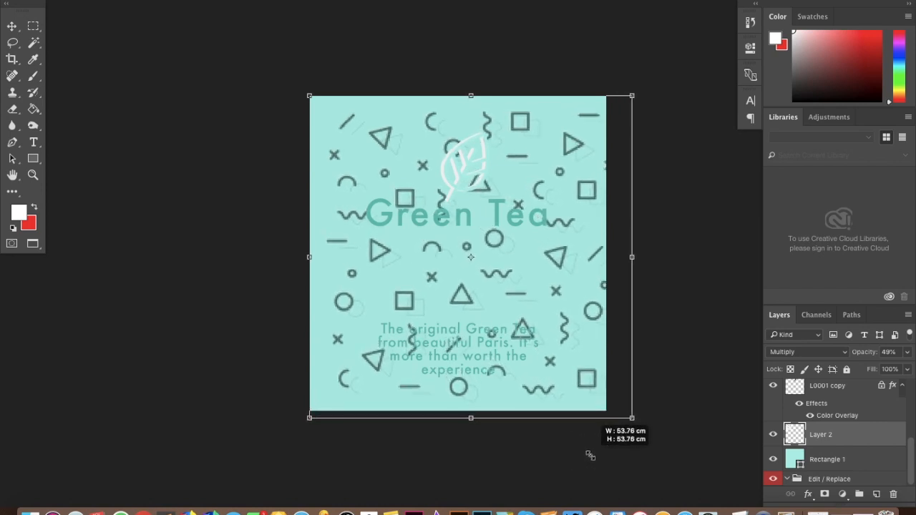
pyautogui.moveTo(310, 418); pyautogui.dragTo(307, 421)
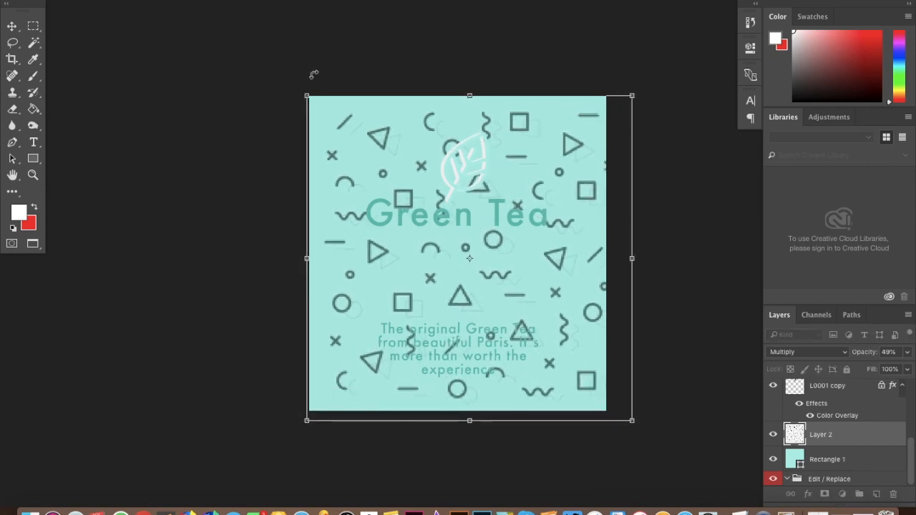
pyautogui.moveTo(307, 90); pyautogui.dragTo(296, 88)
pyautogui.press('Return')
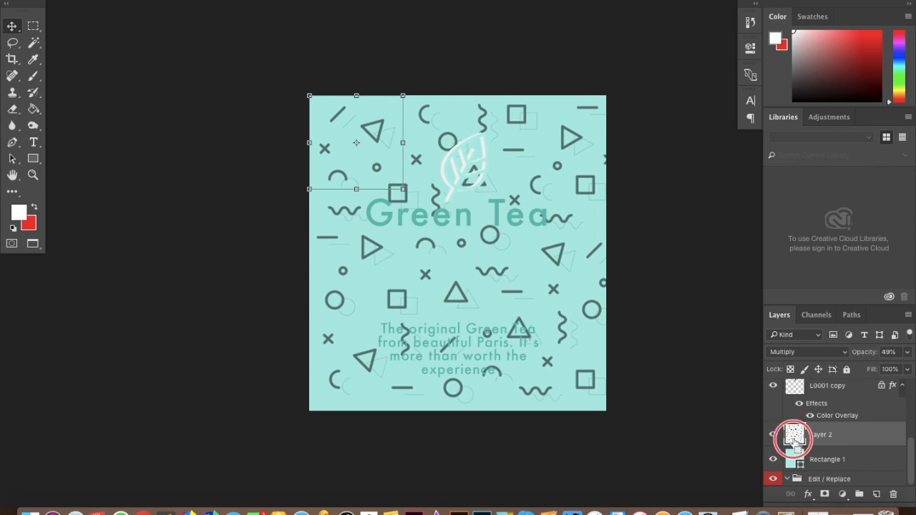
pyautogui.keyDown('ctrl'); pyautogui.click(794, 438); pyautogui.keyUp('ctrl')
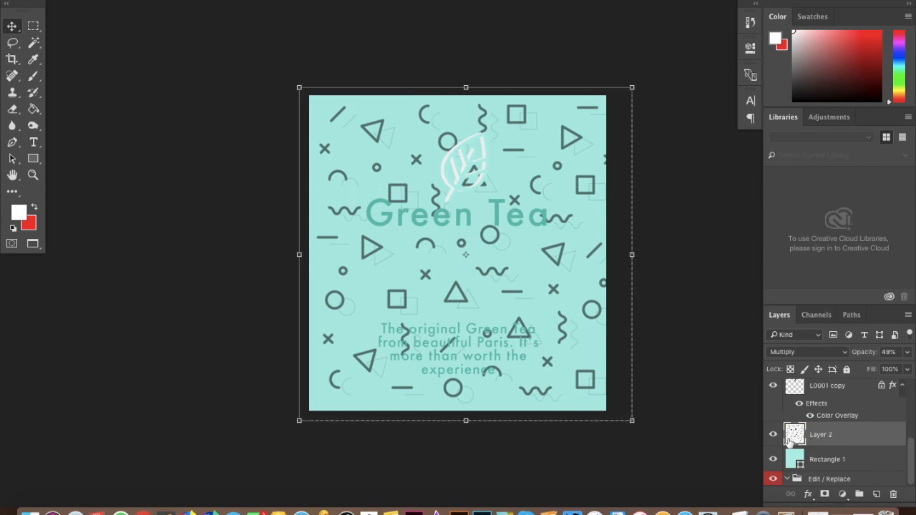
pyautogui.click(242, 0)
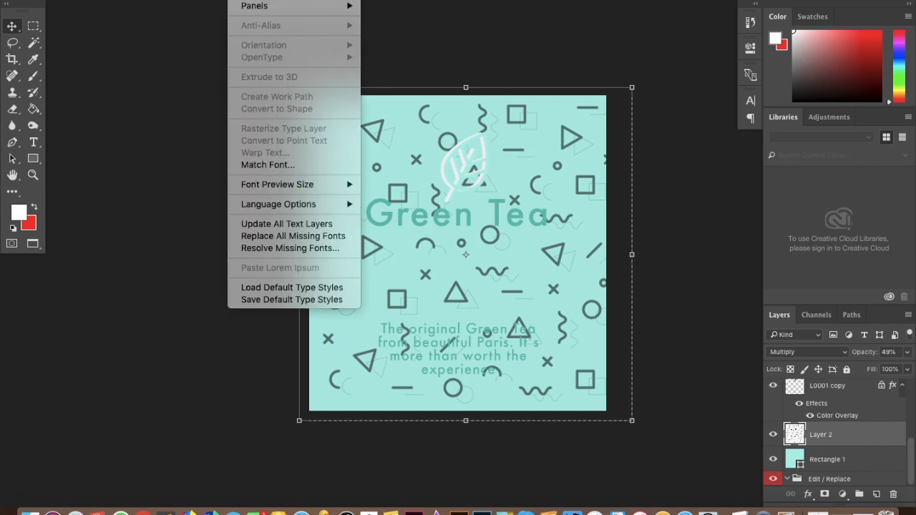
pyautogui.moveTo(275, 1)
pyautogui.click(298, 101)
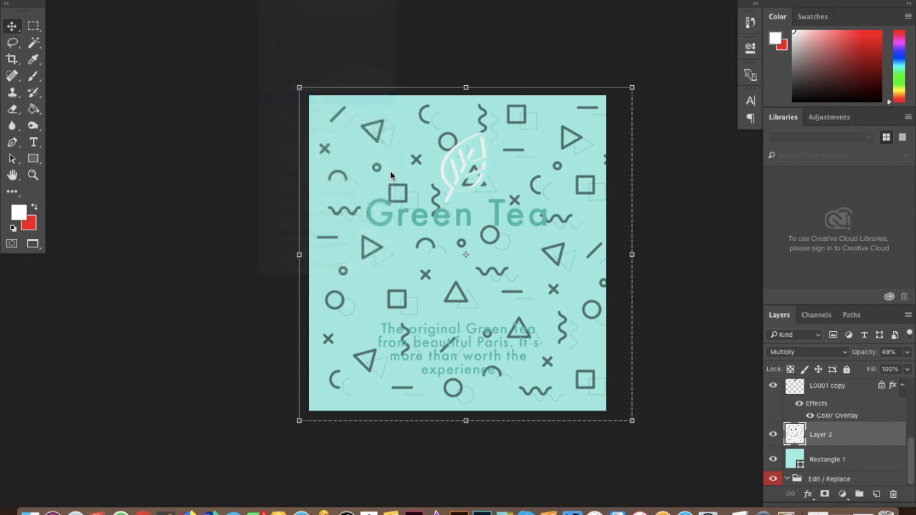
pyautogui.click(612, 63)
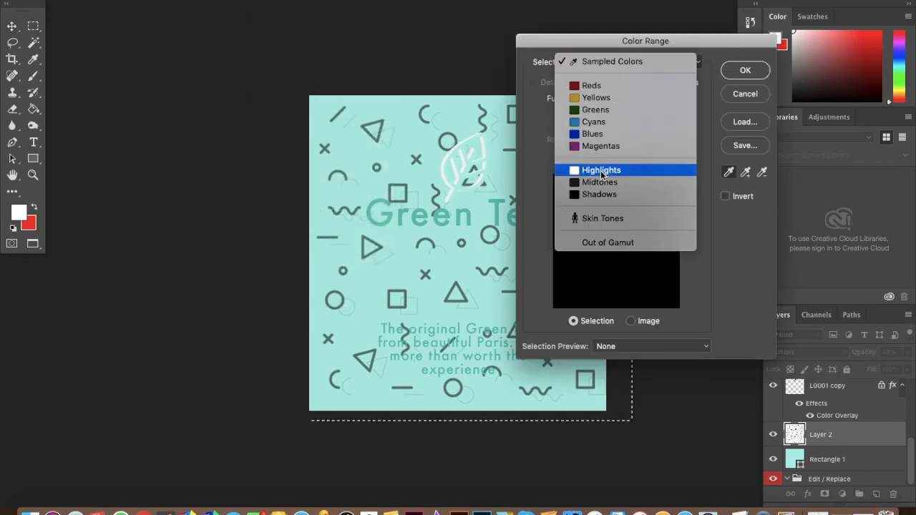
pyautogui.click(600, 172)
pyautogui.click(623, 65)
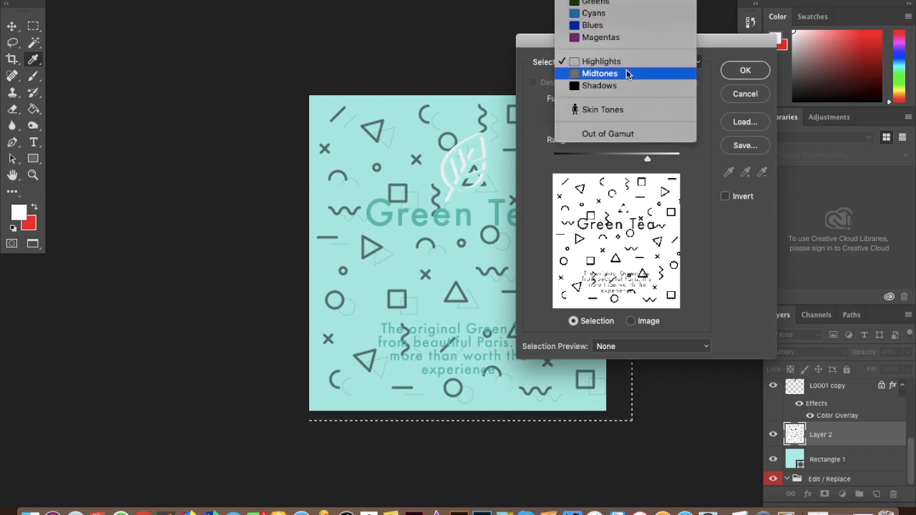
pyautogui.click(624, 84)
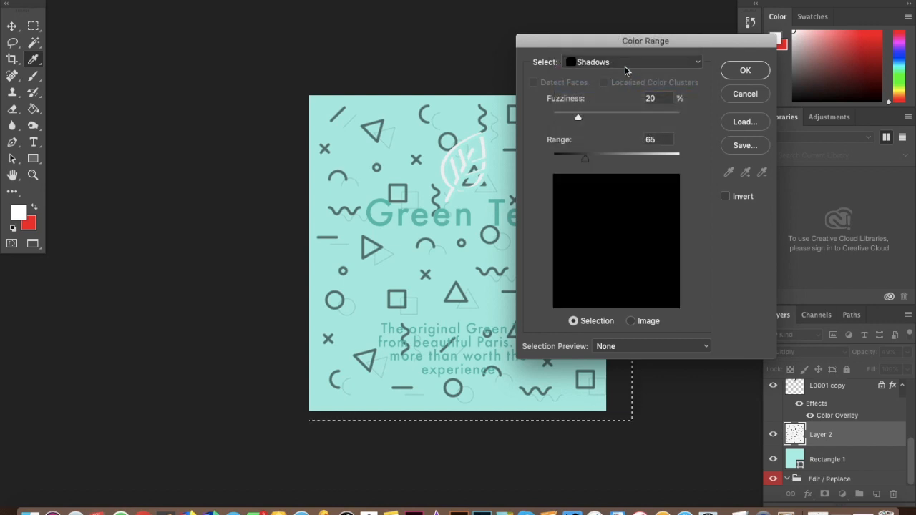
pyautogui.click(747, 93)
# Raise the pattern layer's opacity to 100% and select its black shapes with Color Range, using Sampled Colors and fuzziness 40
pyautogui.click(906, 352)
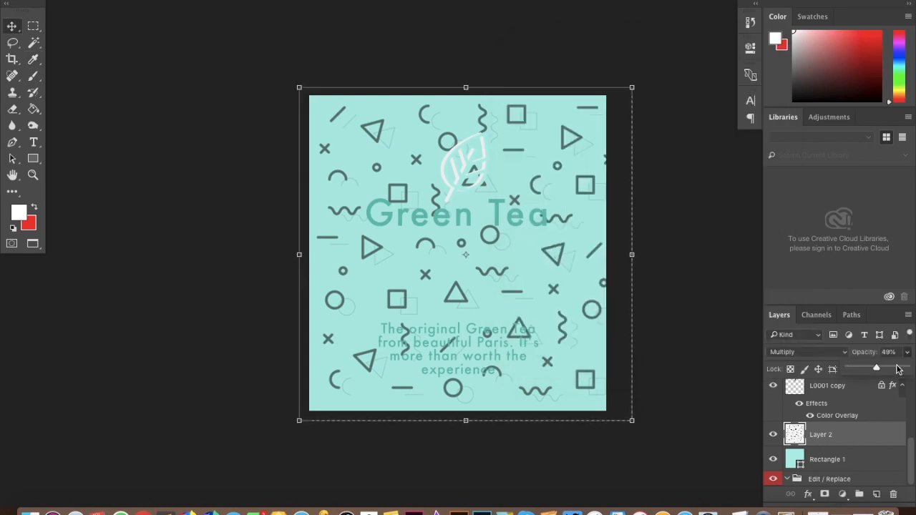
pyautogui.moveTo(880, 368); pyautogui.dragTo(906, 367)
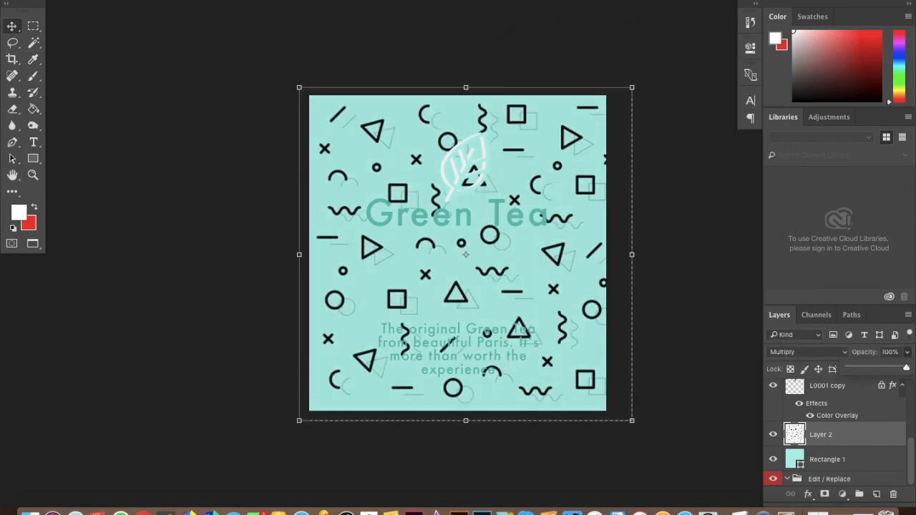
pyautogui.click(280, 1)
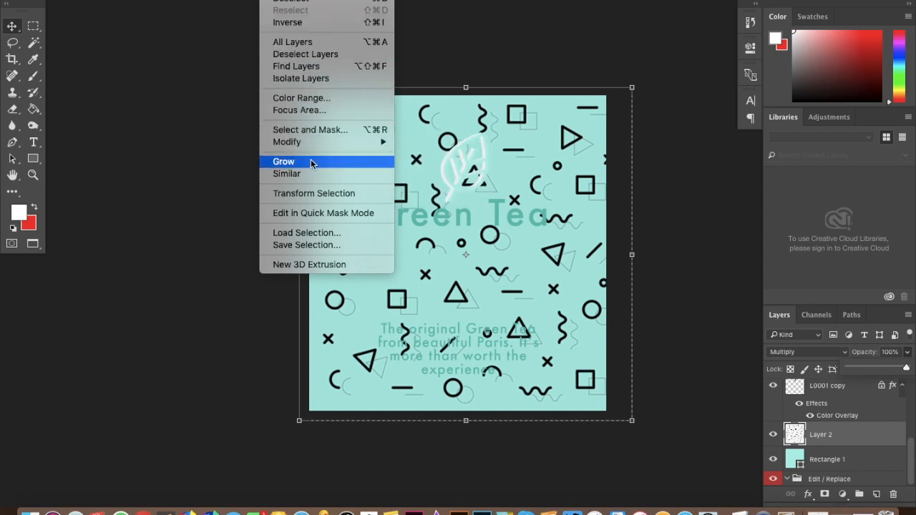
pyautogui.click(301, 97)
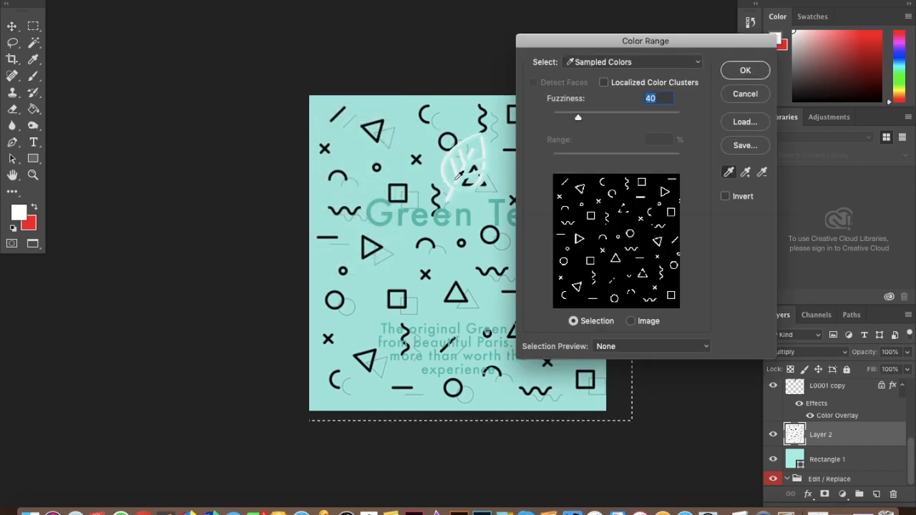
pyautogui.press('Return')
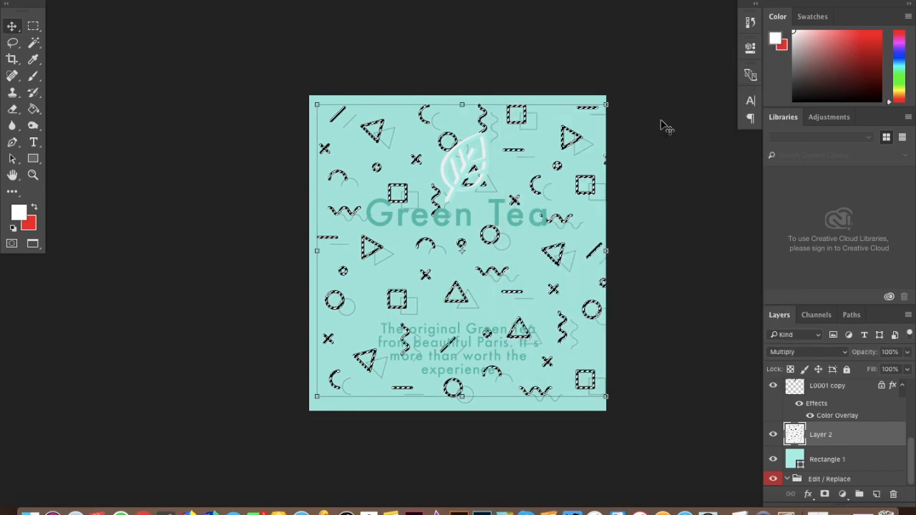
# Fill the selected shapes with white on a new layer, hide the original pattern on Layer 2, and deselect
pyautogui.click(876, 494)
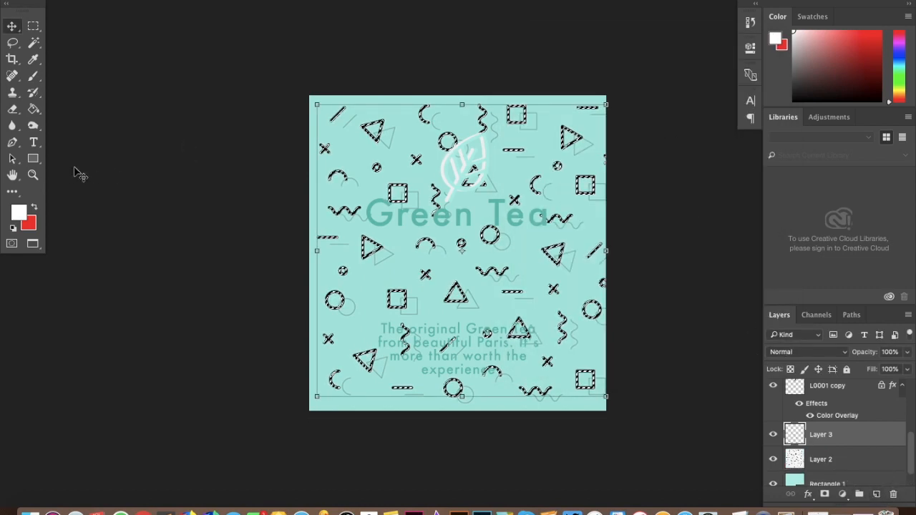
pyautogui.click(34, 109)
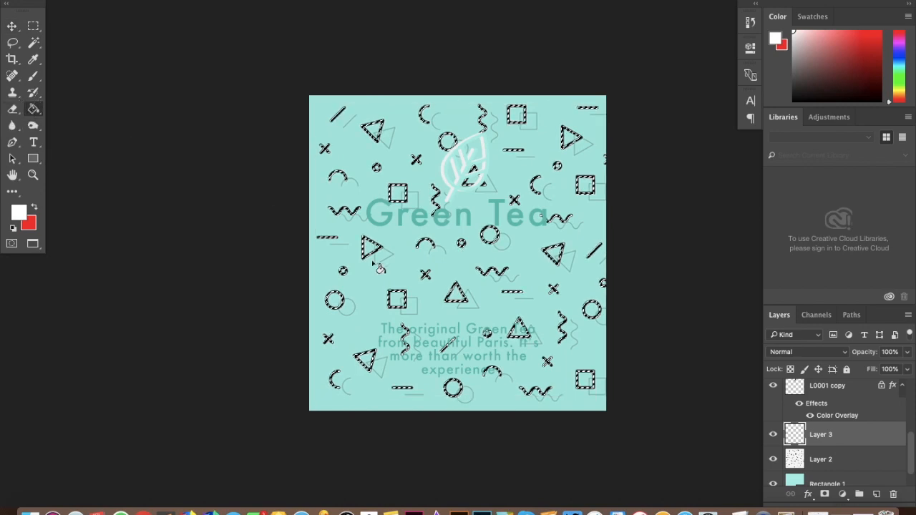
pyautogui.click(773, 459)
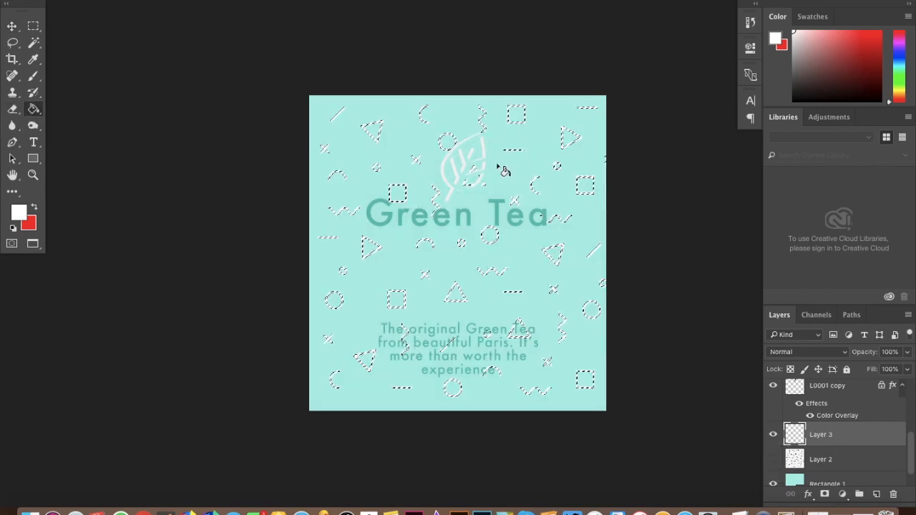
pyautogui.click(32, 26)
pyautogui.click(134, 48)
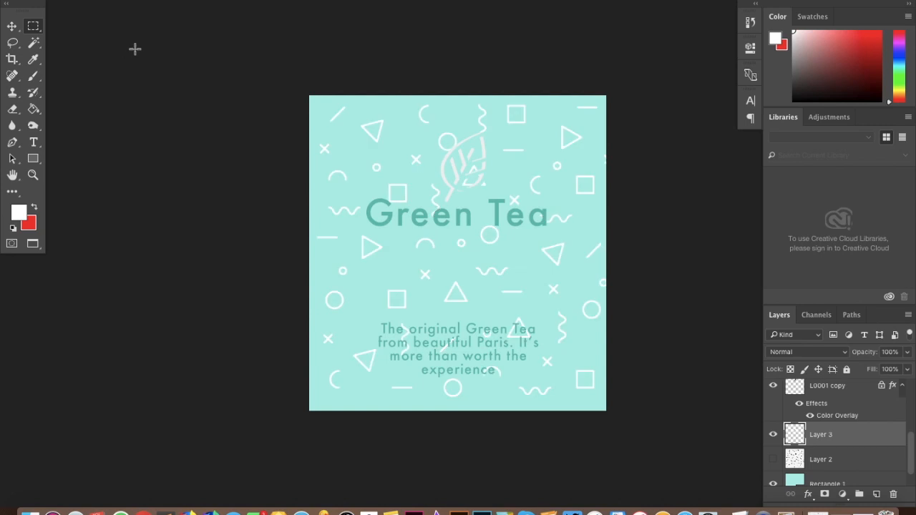
# Show the colour palette image layer and move it over the lower middle of the artwork for sampling
pyautogui.click(20, 28)
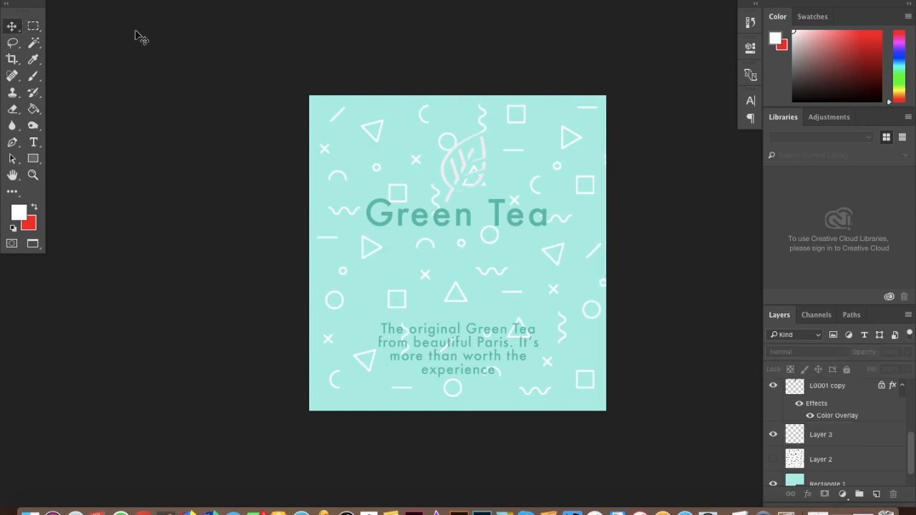
pyautogui.click(379, 128)
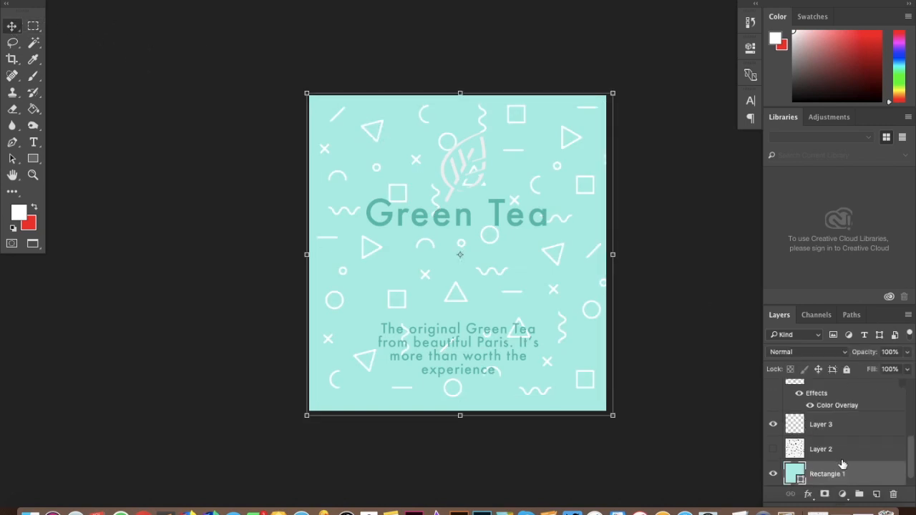
pyautogui.click(800, 450)
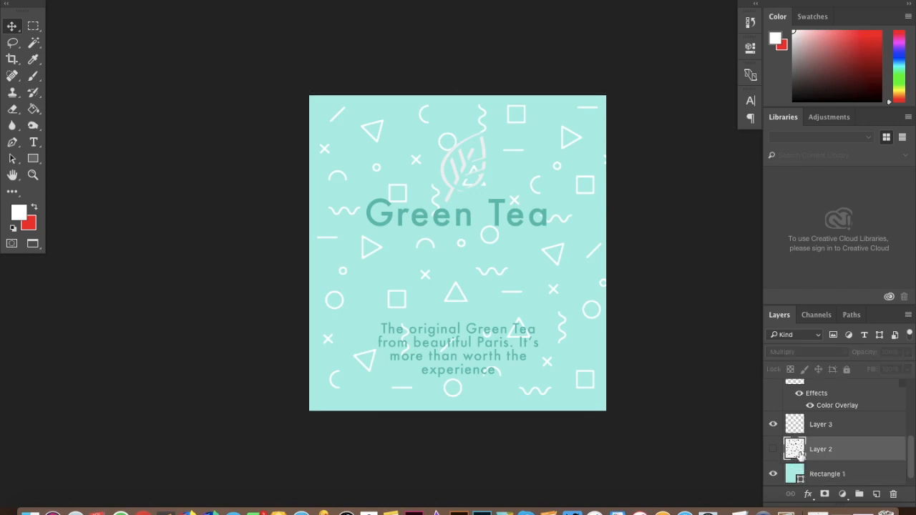
pyautogui.click(793, 427)
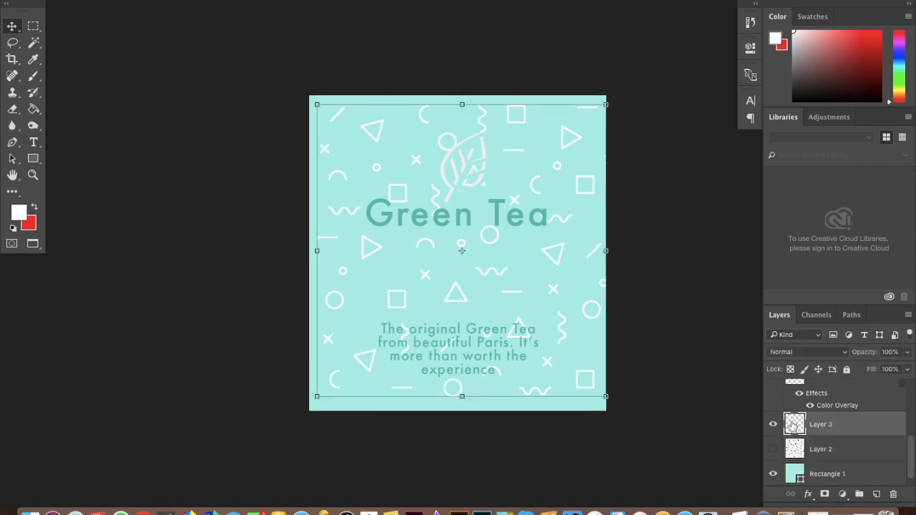
pyautogui.scroll(5, 789, 422)
pyautogui.click(773, 418)
pyautogui.moveTo(364, 281); pyautogui.dragTo(411, 279)
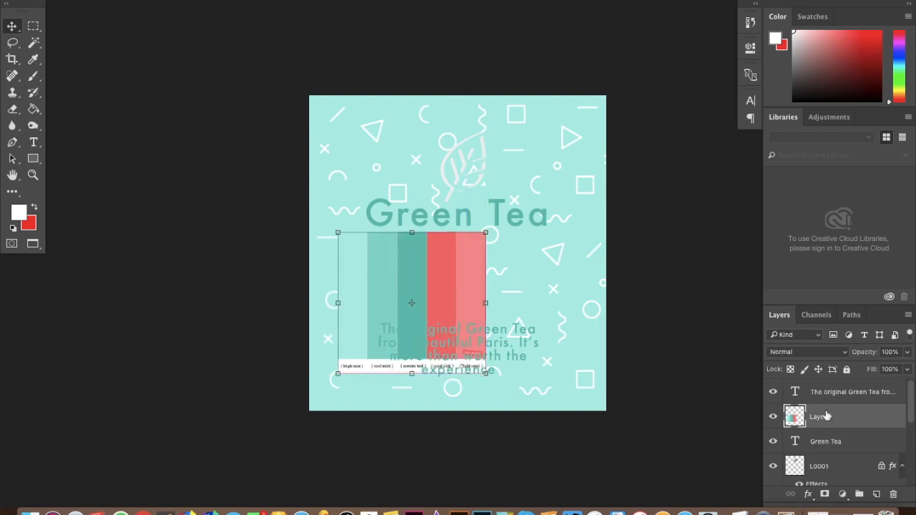
# Add a Color Overlay effect to the white pattern shapes on Layer 3, keeping the palette image in view
pyautogui.scroll(-3, 829, 447)
pyautogui.doubleClick(797, 418)
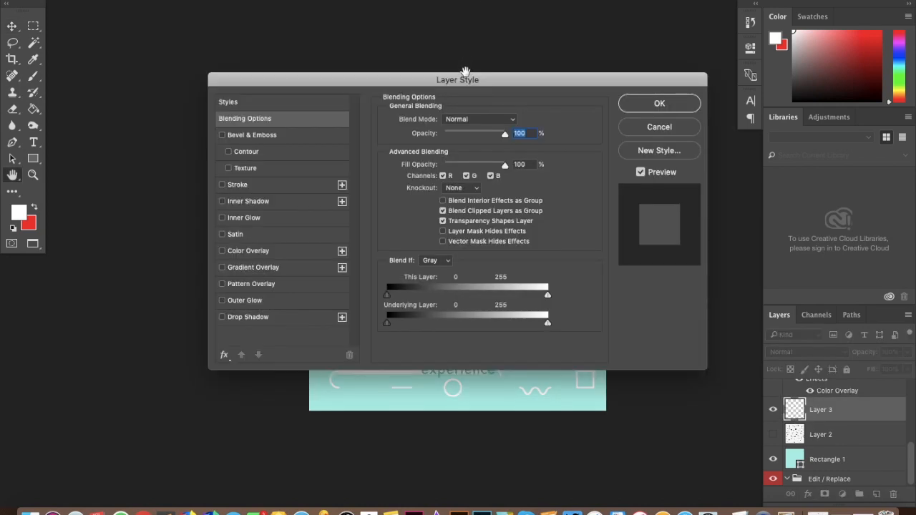
pyautogui.moveTo(465, 71); pyautogui.dragTo(803, 0)
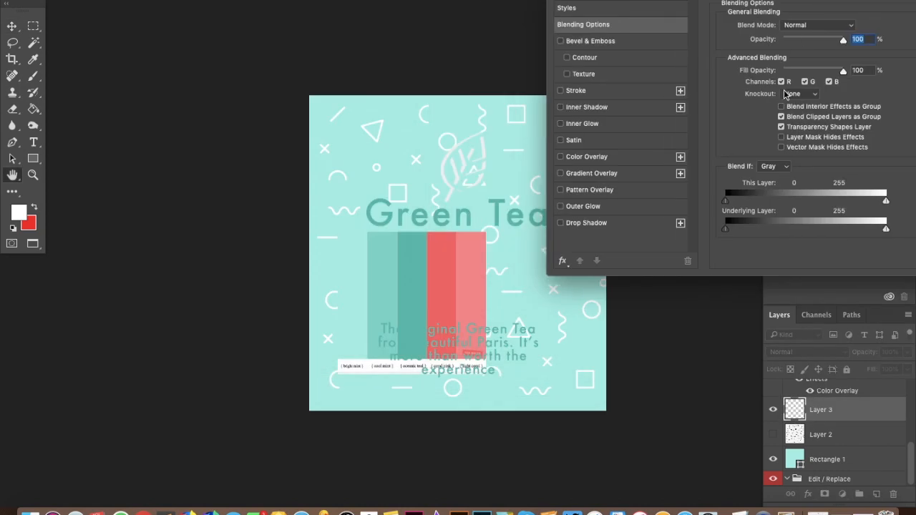
pyautogui.click(586, 156)
# Compare palette swatches as the pattern's overlay colour and apply the cool mint swatch, #8ad6cc
pyautogui.click(849, 29)
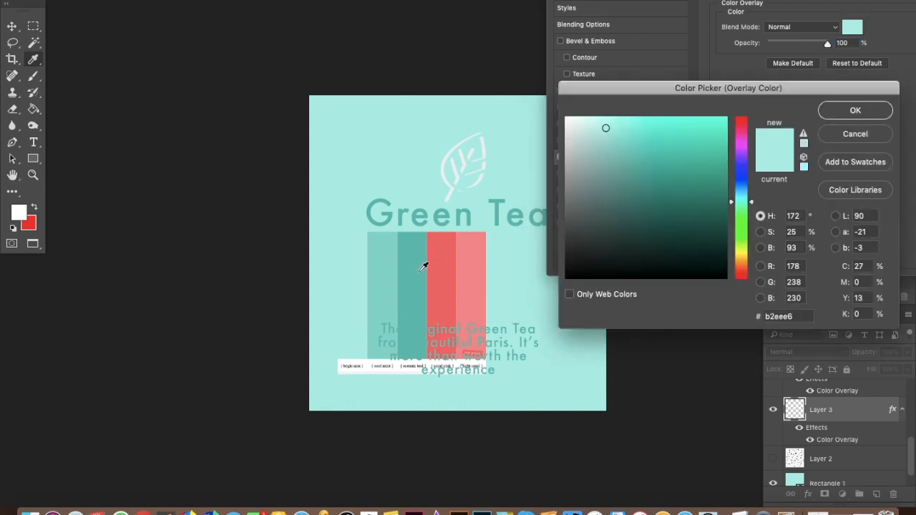
pyautogui.click(384, 262)
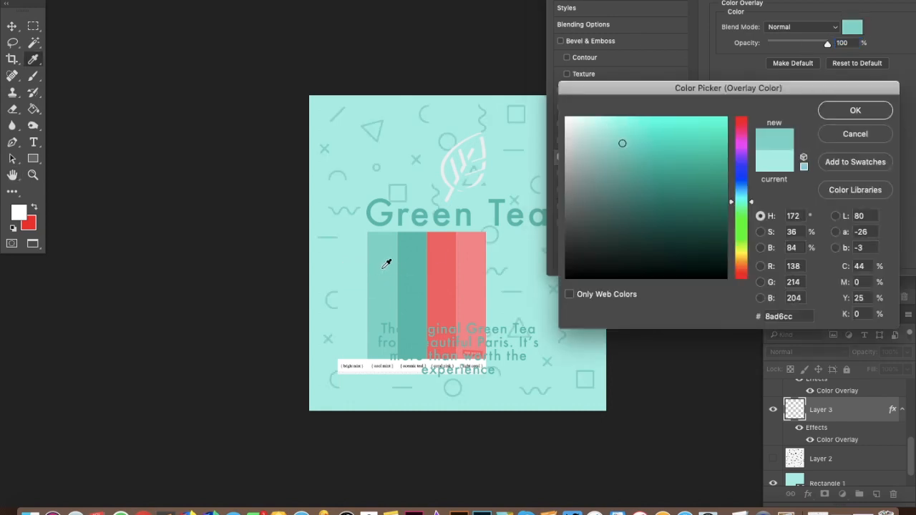
pyautogui.click(405, 267)
pyautogui.click(438, 247)
pyautogui.click(472, 246)
pyautogui.click(419, 253)
pyautogui.click(381, 263)
pyautogui.click(362, 263)
pyautogui.click(385, 256)
pyautogui.click(844, 109)
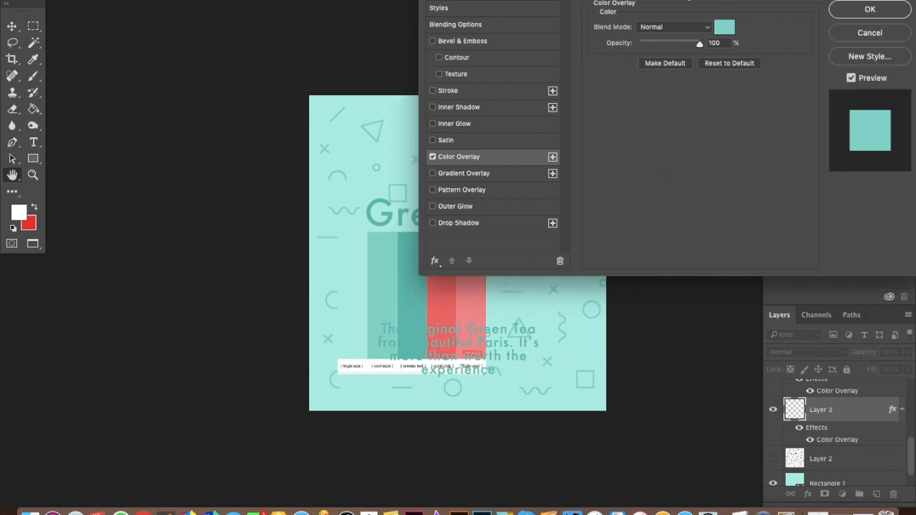
pyautogui.click(850, 8)
pyautogui.click(848, 83)
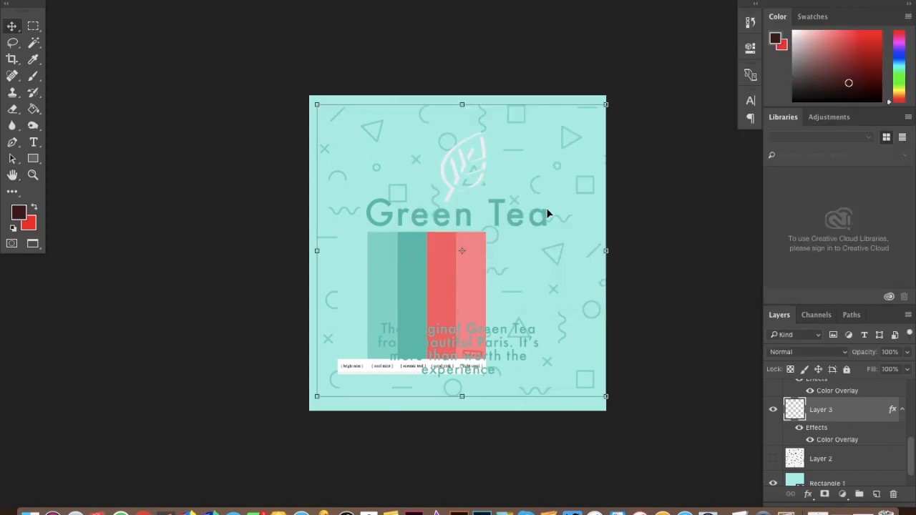
# Hide the colour palette image layer, leaving the description text shown
pyautogui.click(649, 221)
pyautogui.scroll(3, 816, 397)
pyautogui.scroll(2, 815, 397)
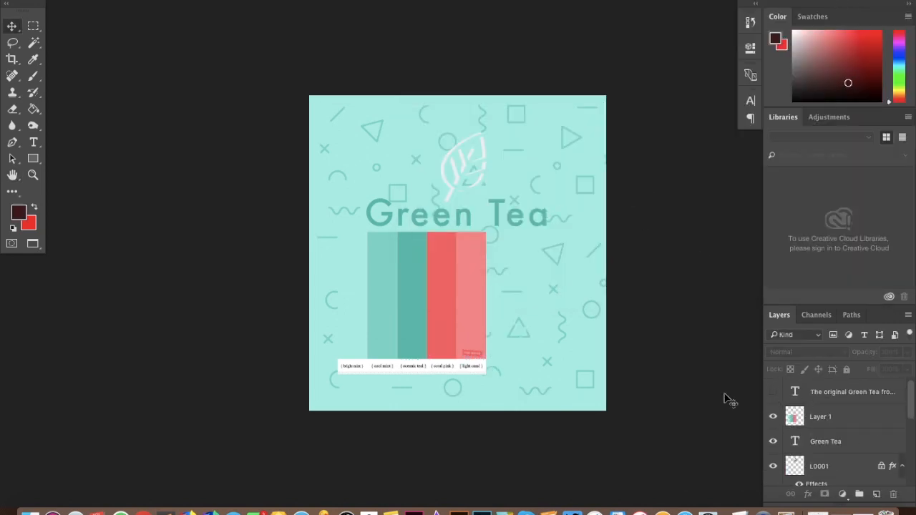
pyautogui.click(773, 416)
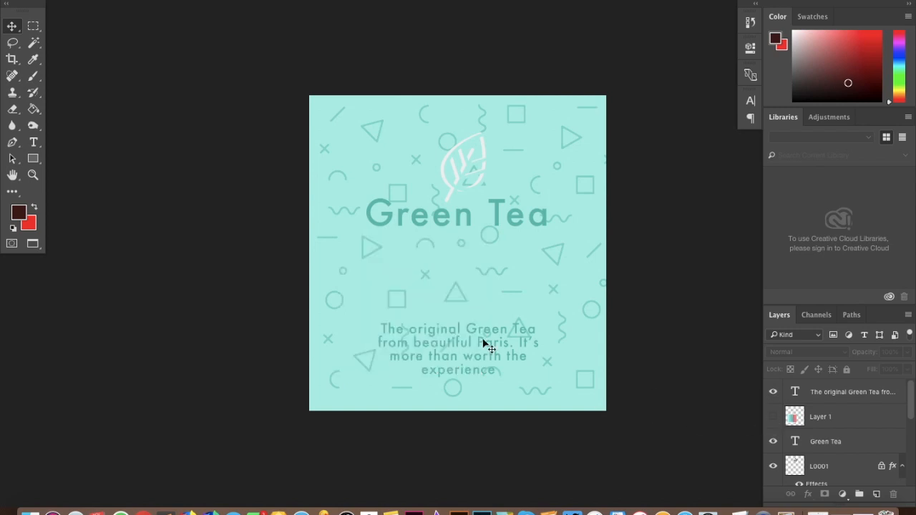
# Nudge the description text beginning "The original Green Tea" slightly down
pyautogui.click(449, 350)
pyautogui.hotkey('shift', 'Down')
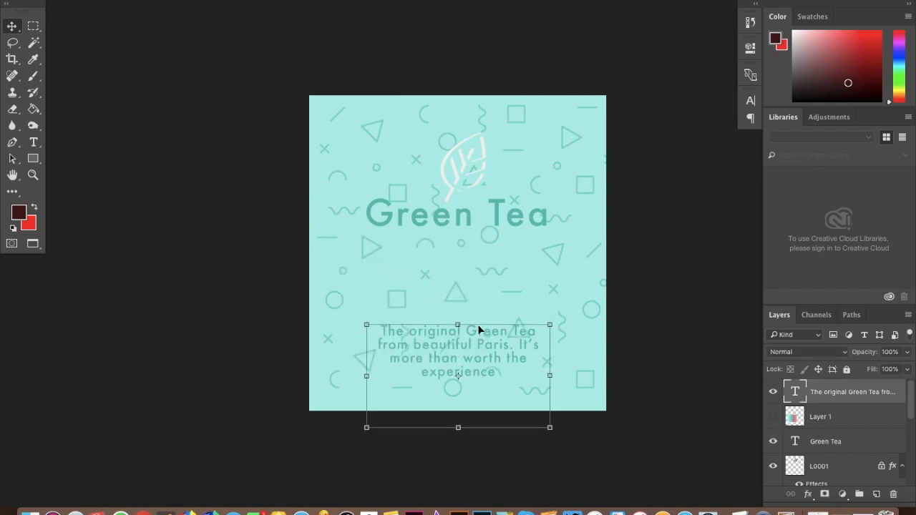
pyautogui.click(553, 288)
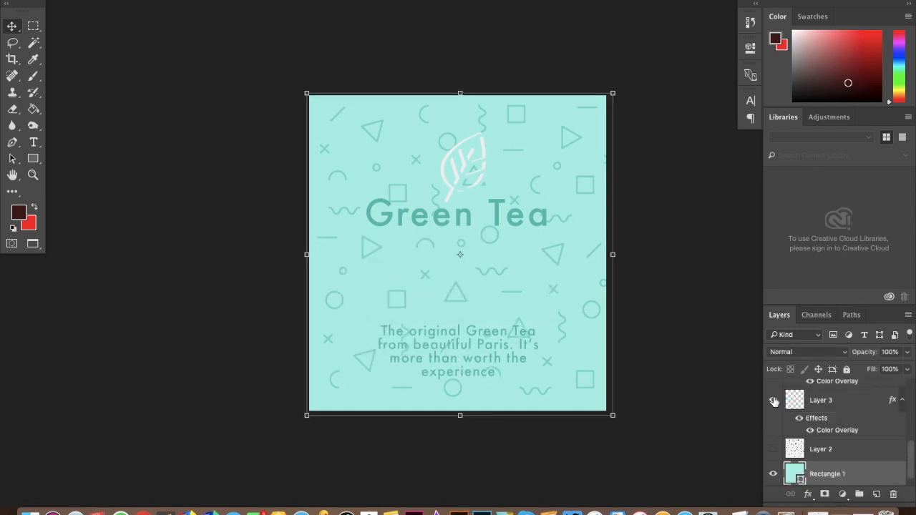
# Reduce the opacity of the Memphis pattern on Layer 3 to roughly half so it blends into the mint background
pyautogui.click(834, 447)
pyautogui.click(837, 401)
pyautogui.click(901, 356)
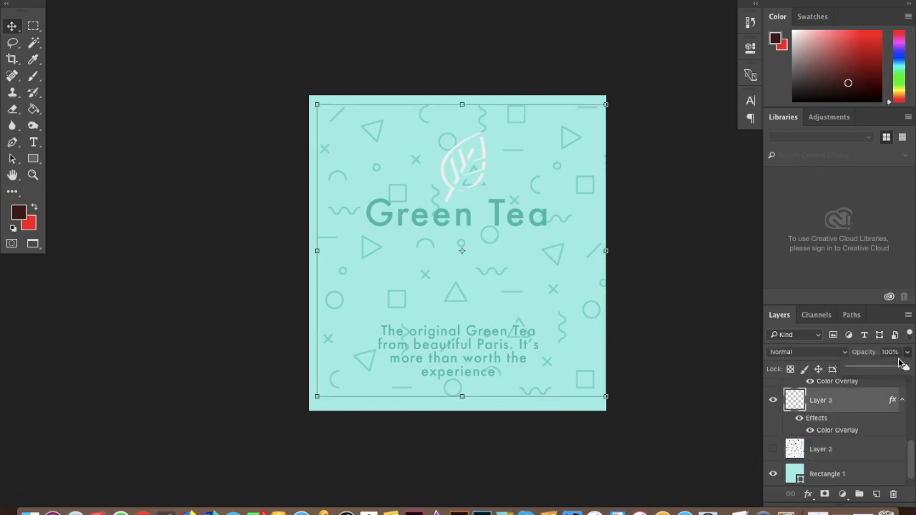
pyautogui.click(875, 365)
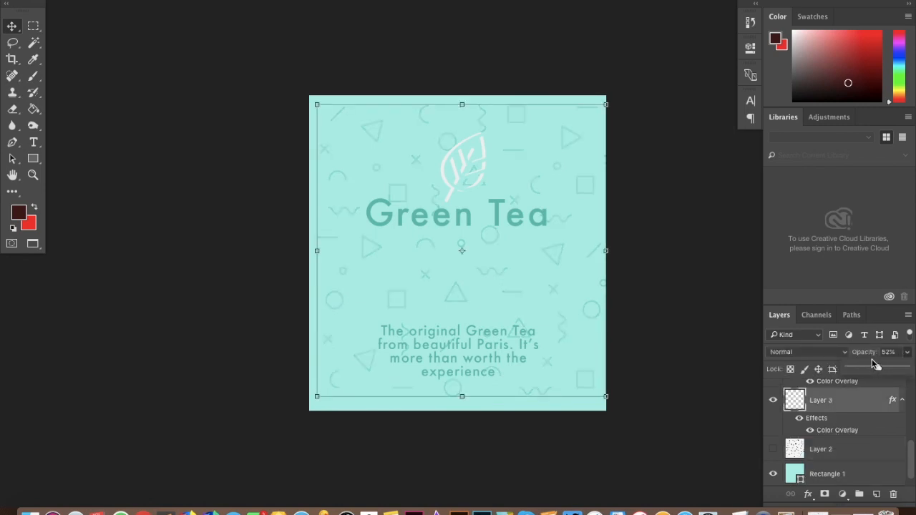
pyautogui.moveTo(871, 361); pyautogui.dragTo(865, 366)
pyautogui.click(720, 362)
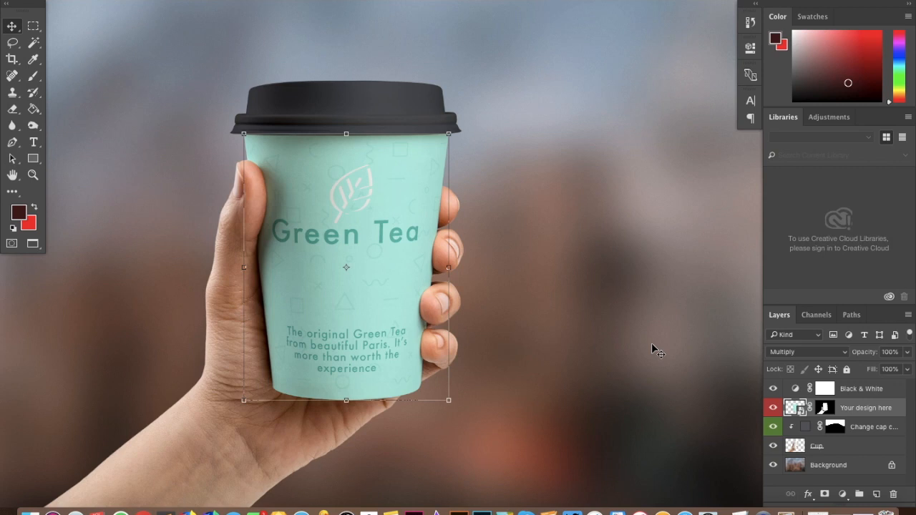
# Examine the updated mint design on the cup mockup up close and as a whole
pyautogui.click(577, 301)
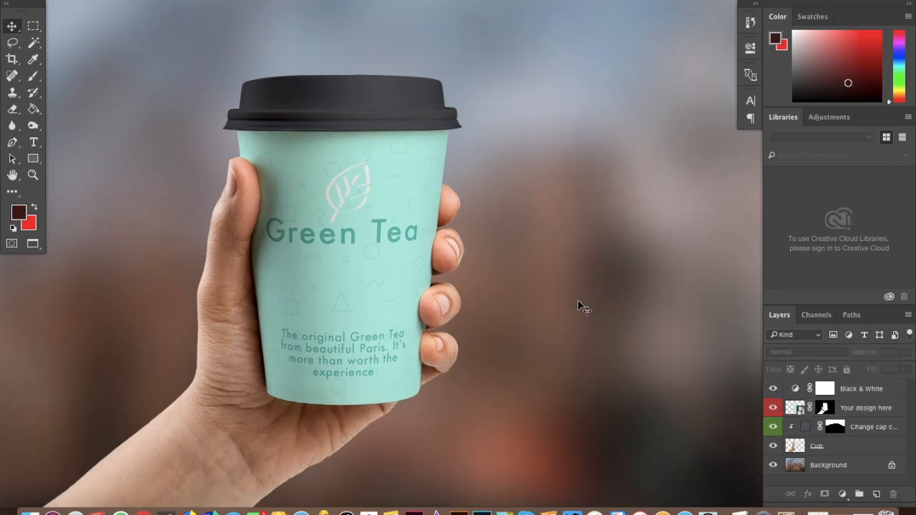
pyautogui.press('super+plus')
pyautogui.press('super+plus')
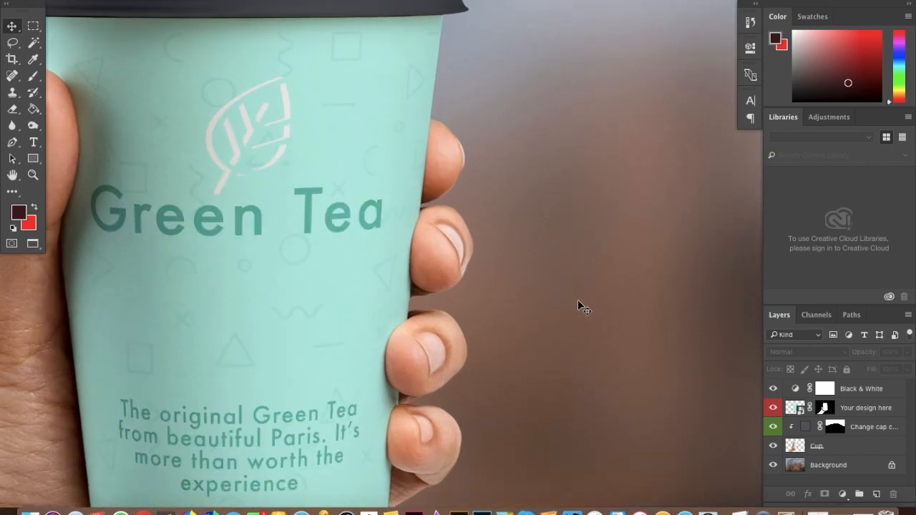
pyautogui.press('super+minus')
pyautogui.press('super+minus')
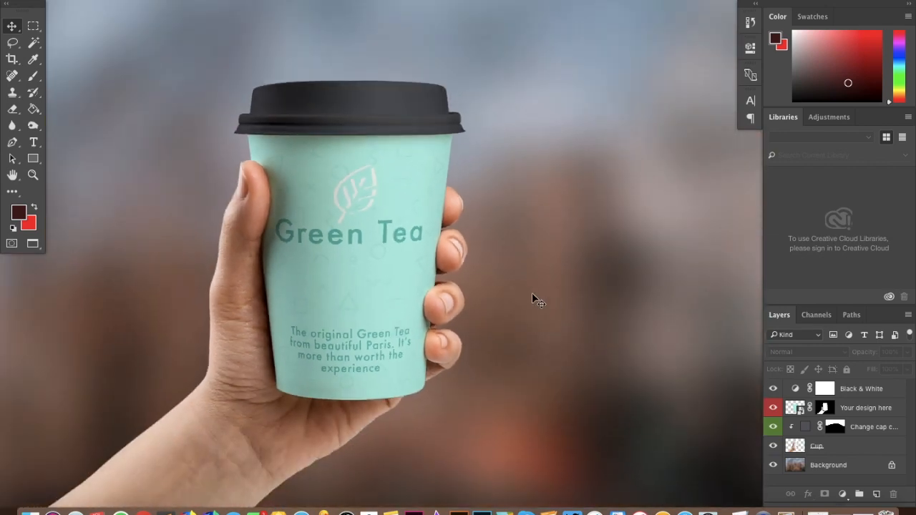
# Open the "Your design here" smart object and nudge the Green Tea title slightly down
pyautogui.doubleClick(801, 409)
pyautogui.click(450, 209)
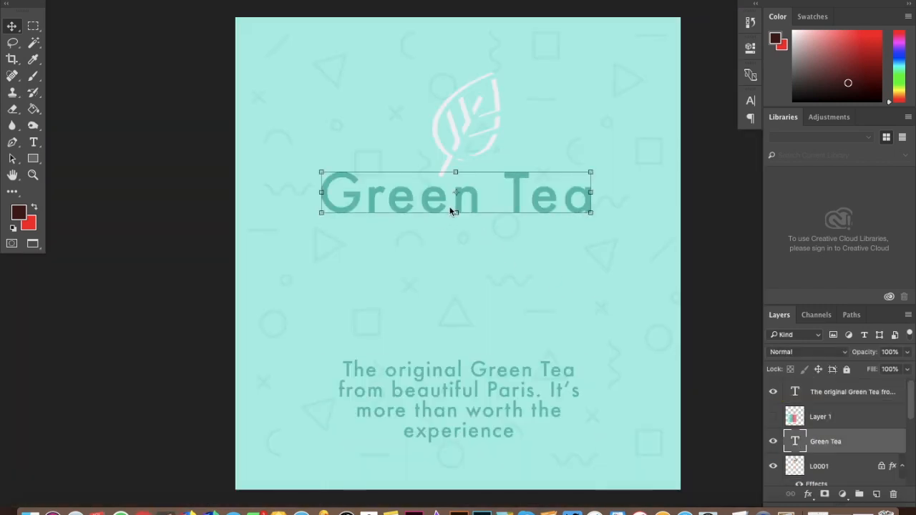
pyautogui.press('Down')
pyautogui.press('Down')
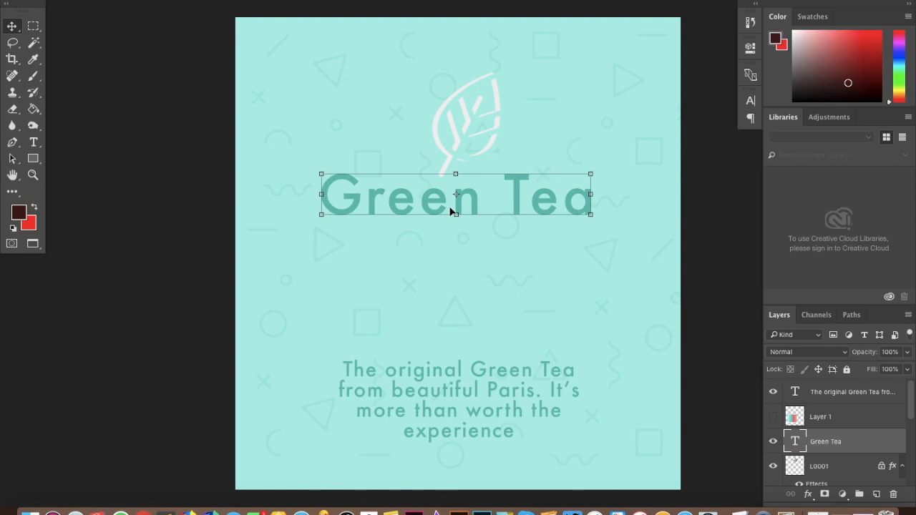
# Rewrite the title text in capitals as "GREEN TEA"
pyautogui.doubleClick(795, 439)
pyautogui.write('GREEN TEA')
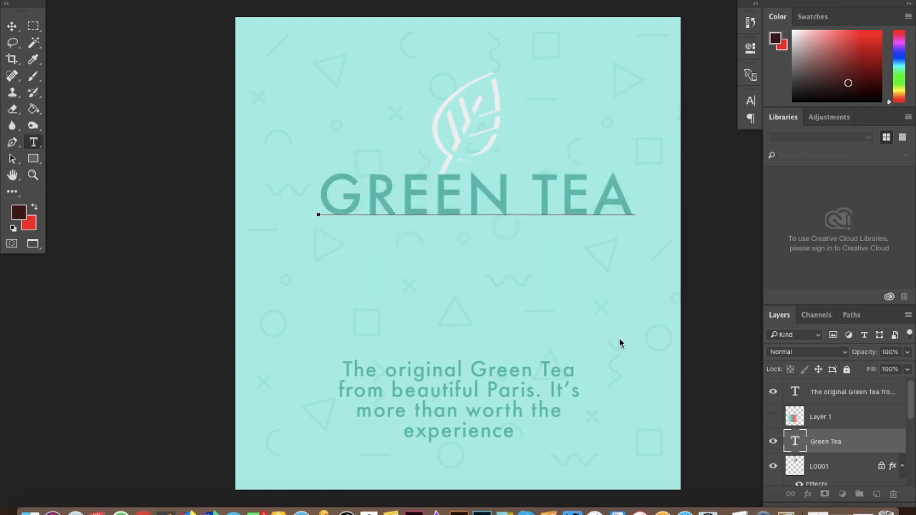
pyautogui.click(4, 26)
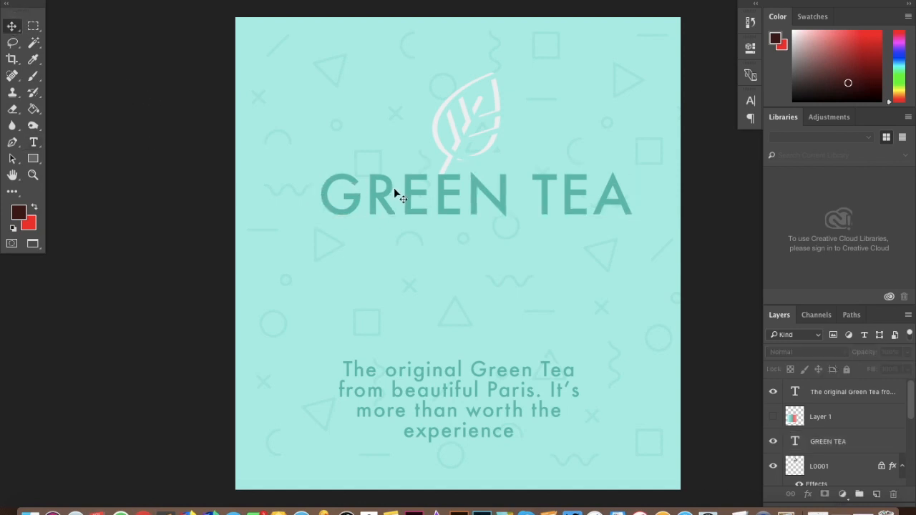
# Duplicate the title below itself and turn the copy into a smaller, centred "COMPANY" line
pyautogui.click(411, 198)
pyautogui.moveTo(412, 198); pyautogui.dragTo(411, 246)
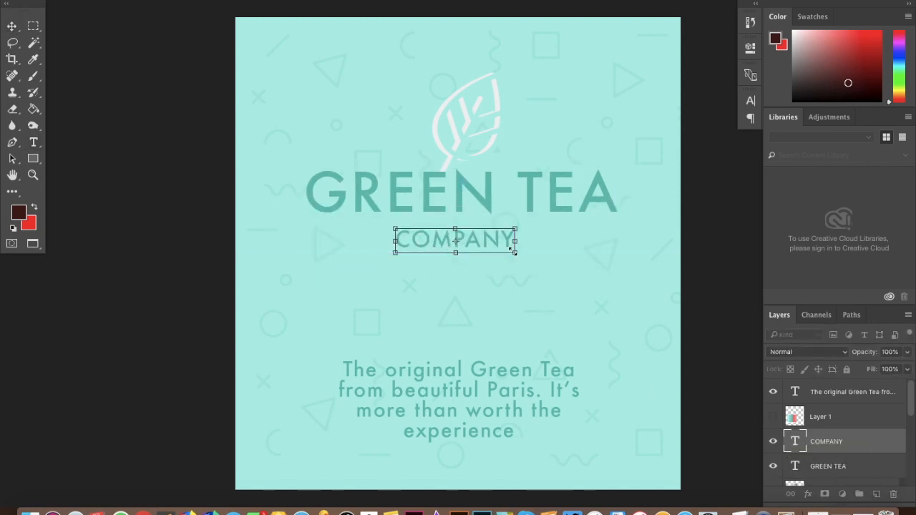
pyautogui.click(491, 195)
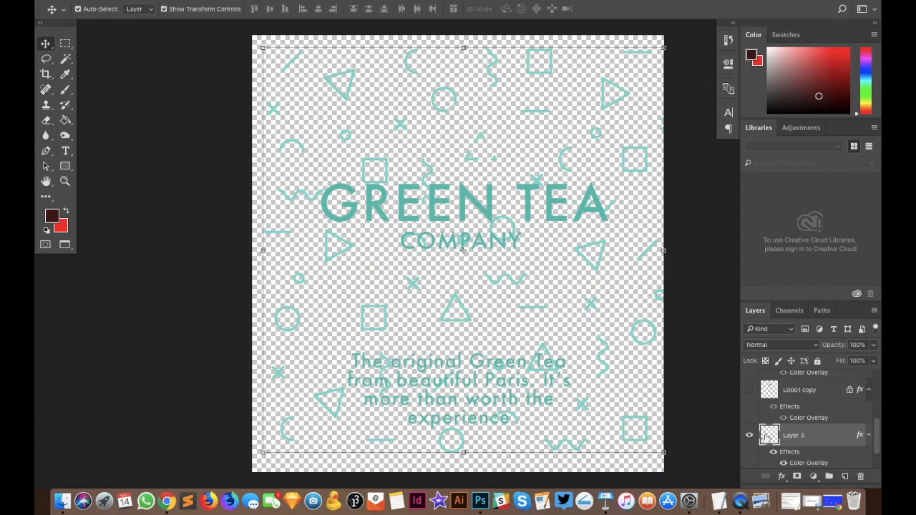
# Shift the Layer 3 pattern slightly up and left, set its opacity to 58%, then save and close the design
pyautogui.moveTo(532, 70); pyautogui.dragTo(516, 63)
pyautogui.click(871, 348)
pyautogui.click(850, 359)
pyautogui.press('super+s')
pyautogui.press('super+w')
# Inspect the white cup version with the GREEN TEA COMPANY title and pattern on the mockup
pyautogui.click(620, 274)
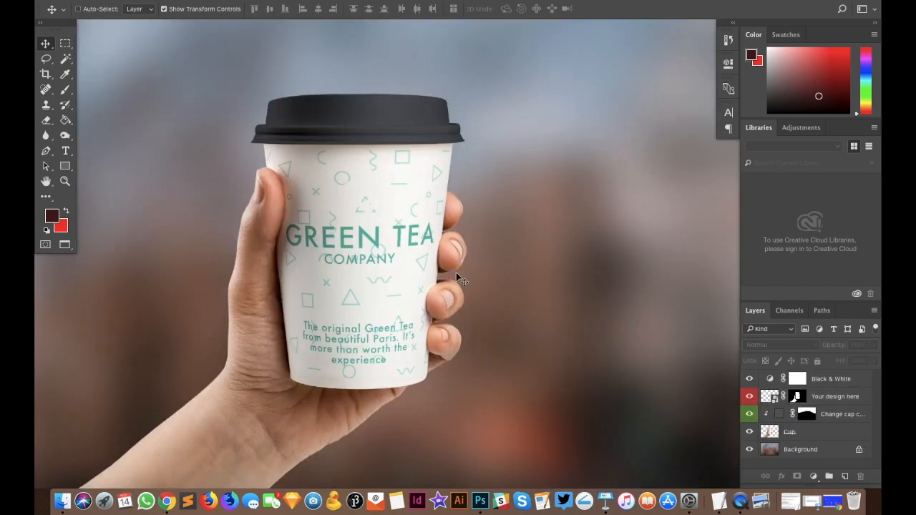
pyautogui.press('super+plus')
pyautogui.press('super+plus')
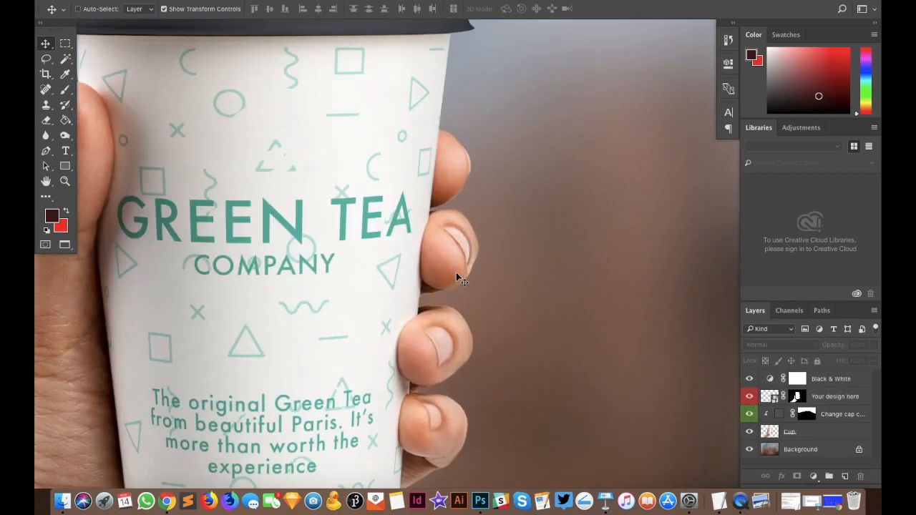
pyautogui.press('super+minus')
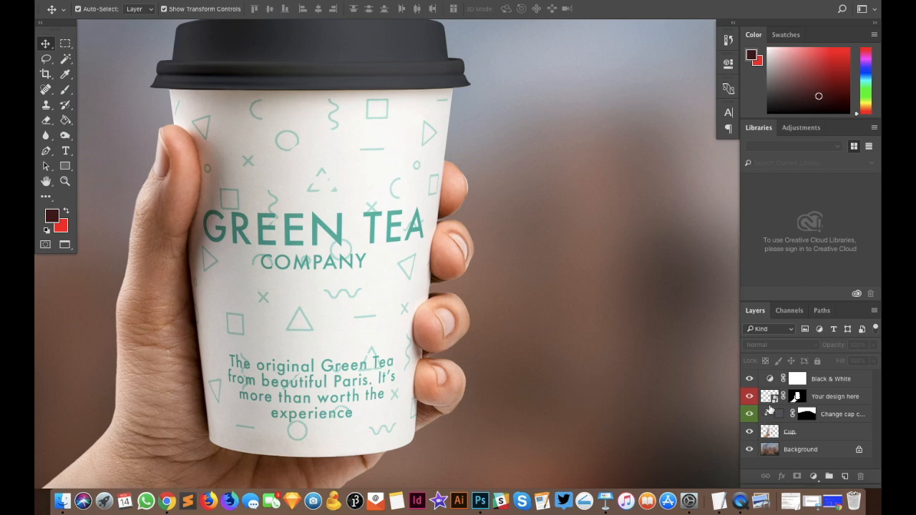
# Reopen the cup design, enlarge the Layer 3 pattern to about 203%, reposition it behind the text, and close the design
pyautogui.doubleClick(769, 396)
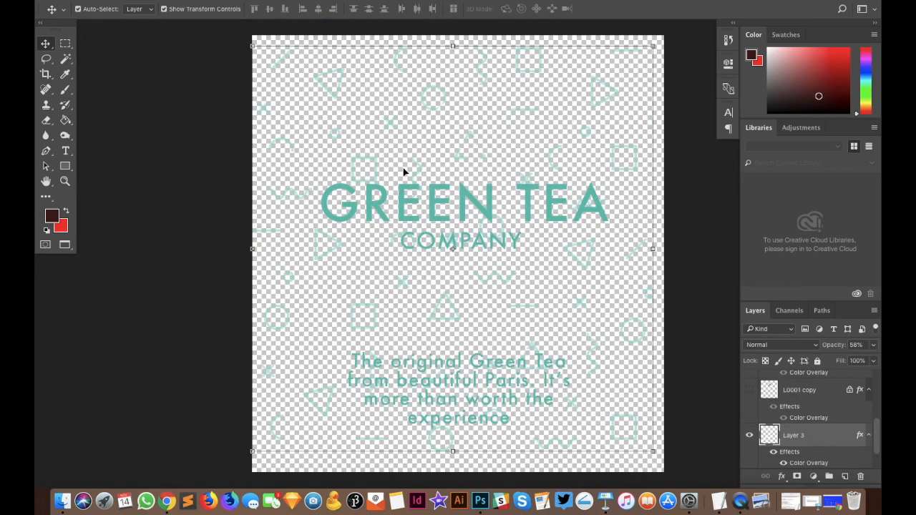
pyautogui.click(511, 163)
pyautogui.click(478, 148)
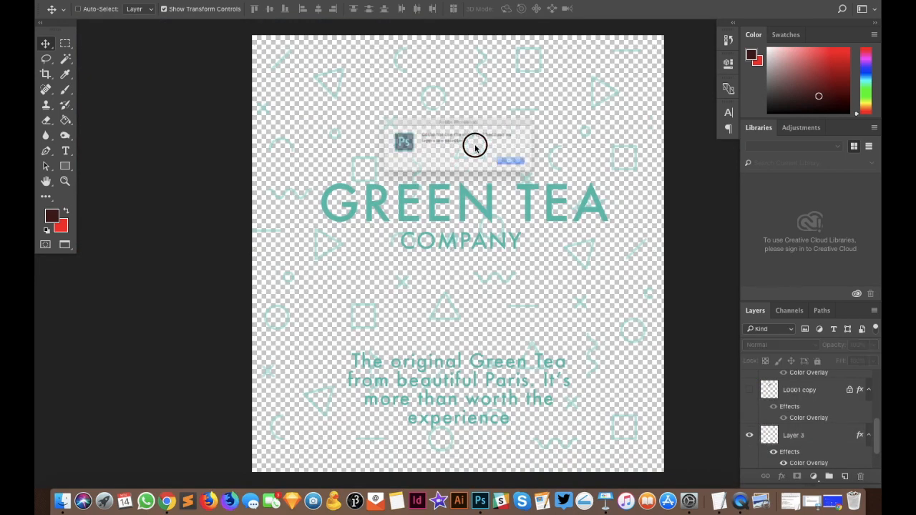
pyautogui.click(527, 172)
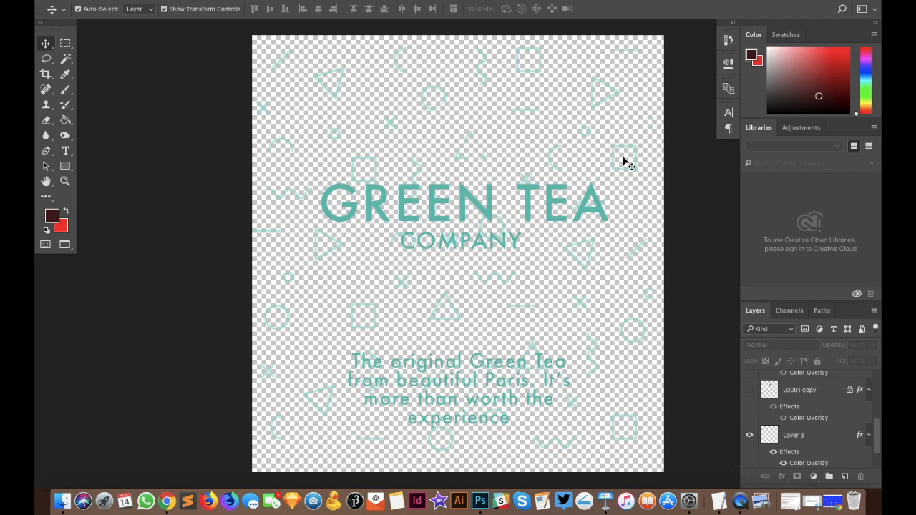
pyautogui.press('super+minus')
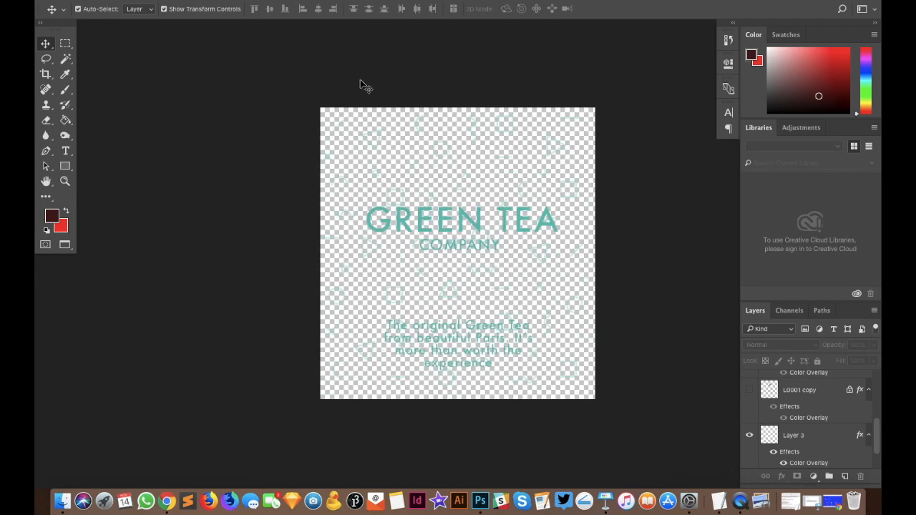
pyautogui.keyDown('super'); pyautogui.click(538, 186); pyautogui.keyUp('super')
pyautogui.moveTo(587, 385); pyautogui.dragTo(676, 448)
pyautogui.moveTo(317, 109); pyautogui.dragTo(312, 150)
pyautogui.scroll(-5, 351, 209)
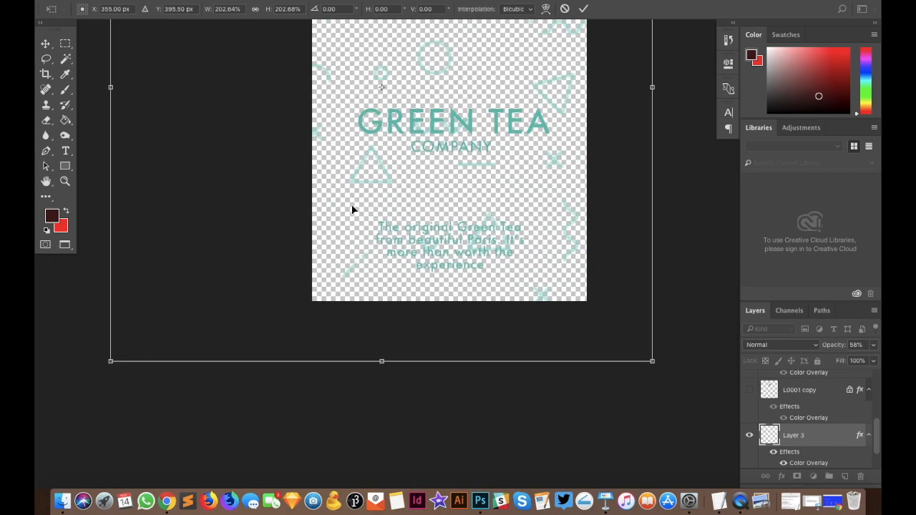
pyautogui.press('Return')
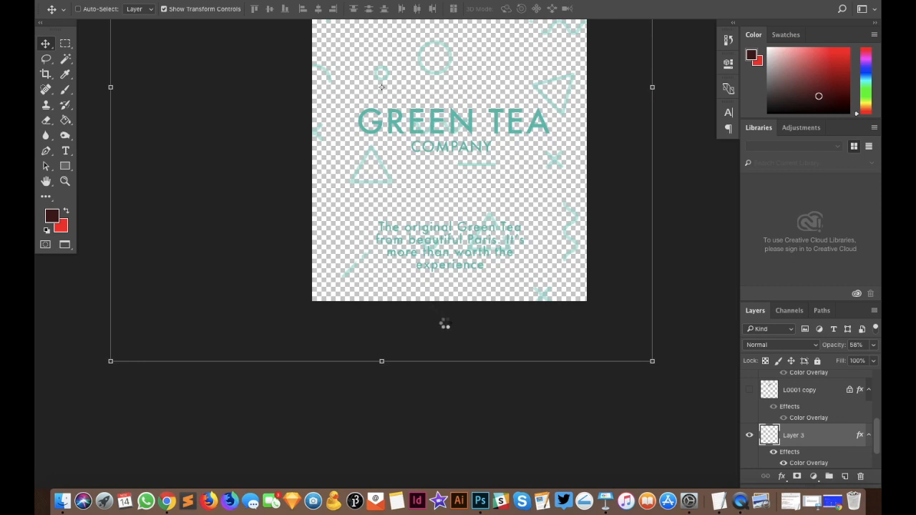
pyautogui.press('super+w')
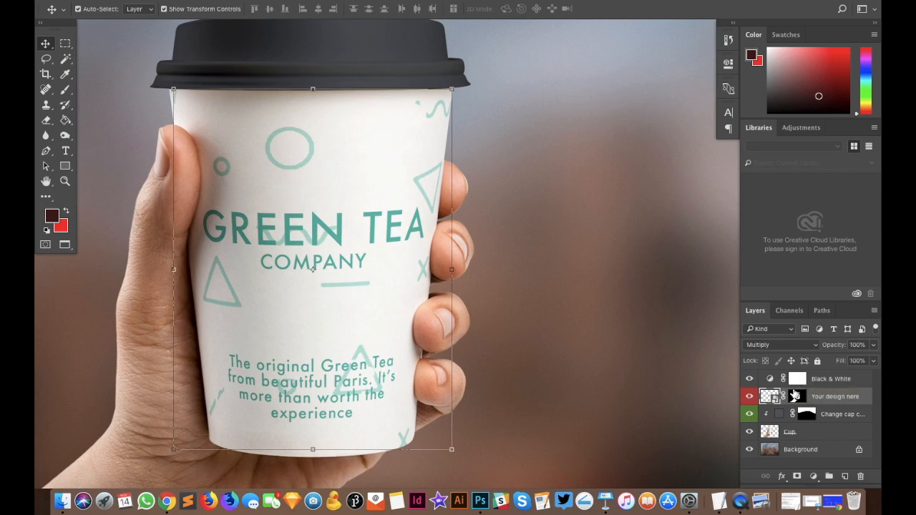
# Reopen the cup design, show the colour palette image on Layer 1 and move it above the description text
pyautogui.doubleClick(769, 396)
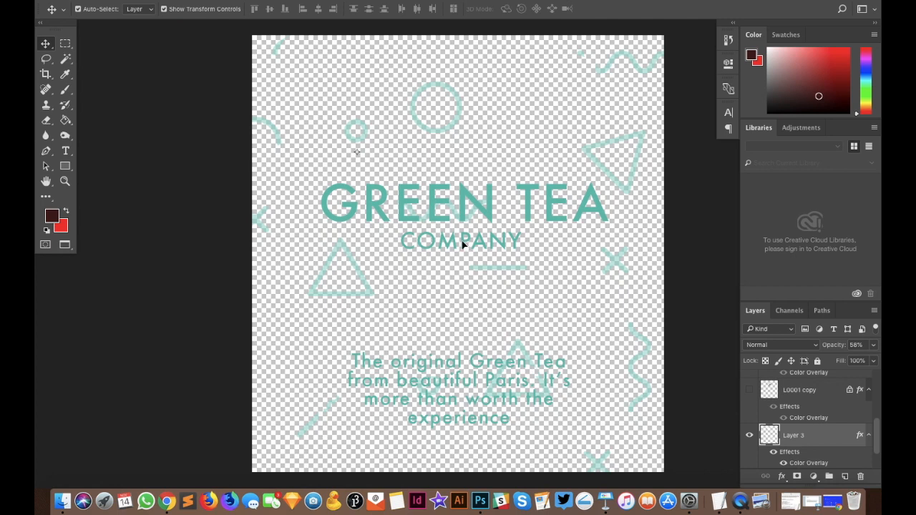
pyautogui.click(462, 243)
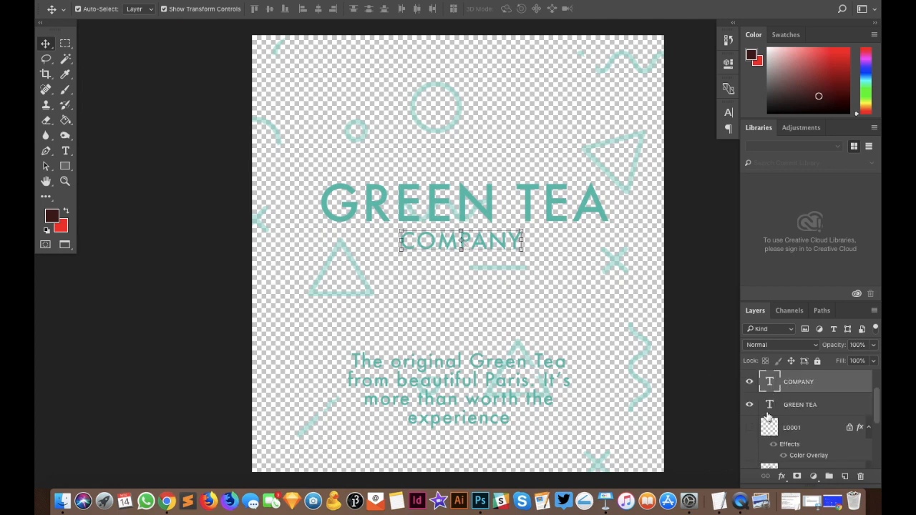
pyautogui.scroll(-3, 766, 426)
pyautogui.scroll(4, 760, 437)
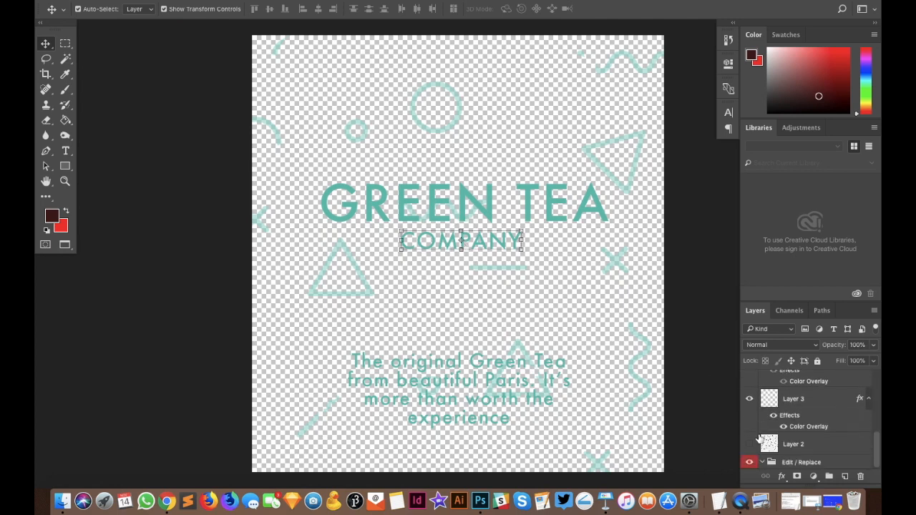
pyautogui.click(749, 404)
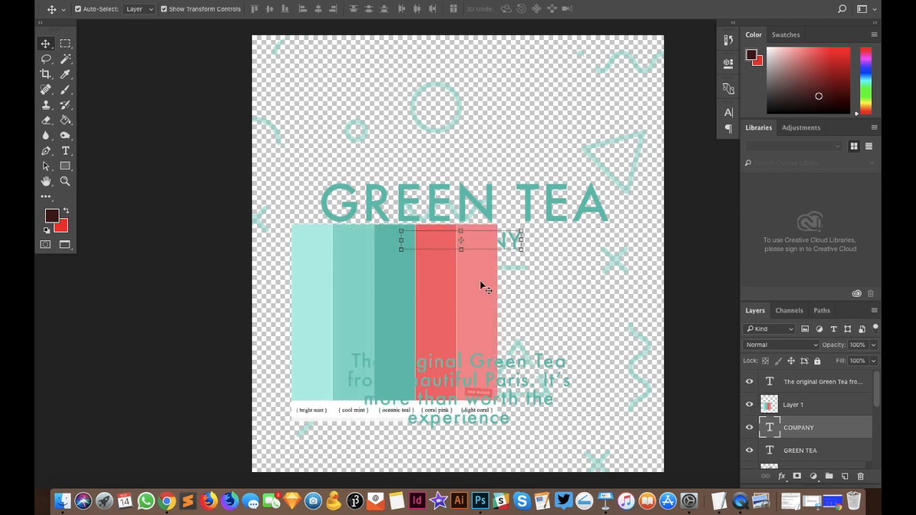
pyautogui.moveTo(453, 294); pyautogui.dragTo(463, 172)
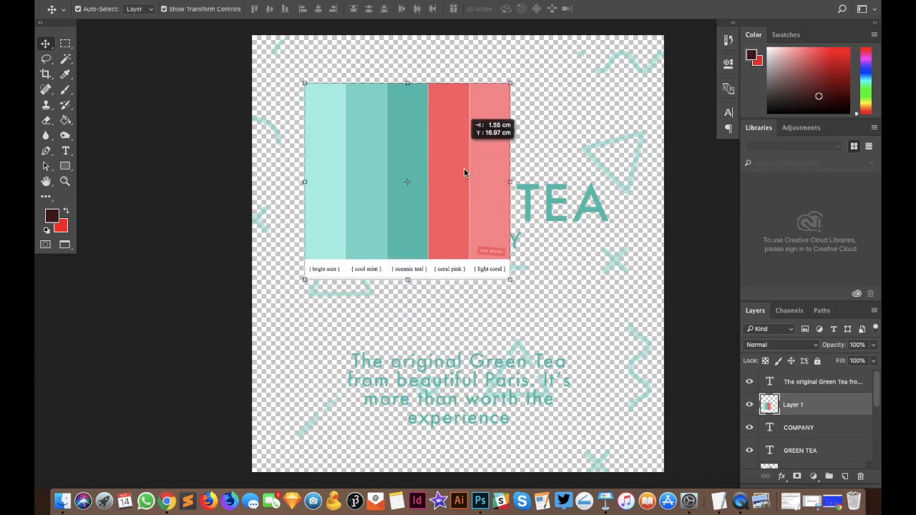
# Set the description text's colour to dark grey #353838 and hide the colour palette image
pyautogui.click(455, 415)
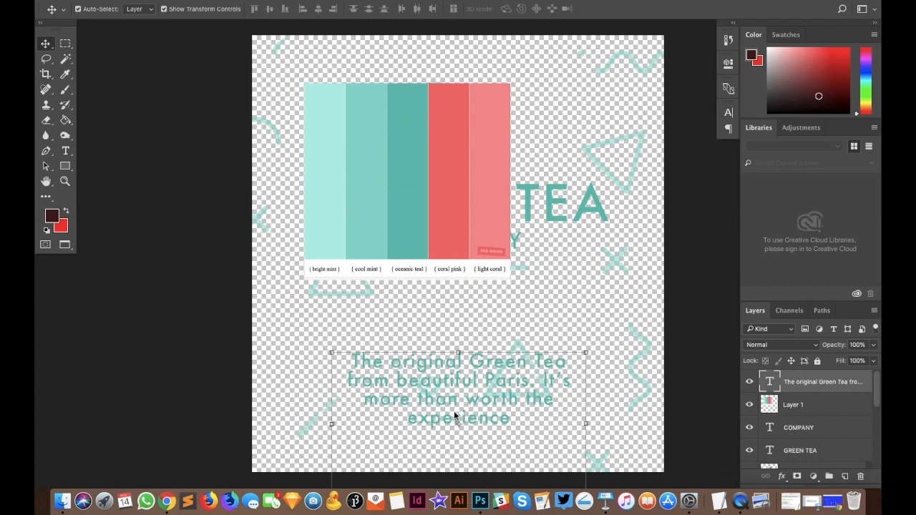
pyautogui.doubleClick(771, 379)
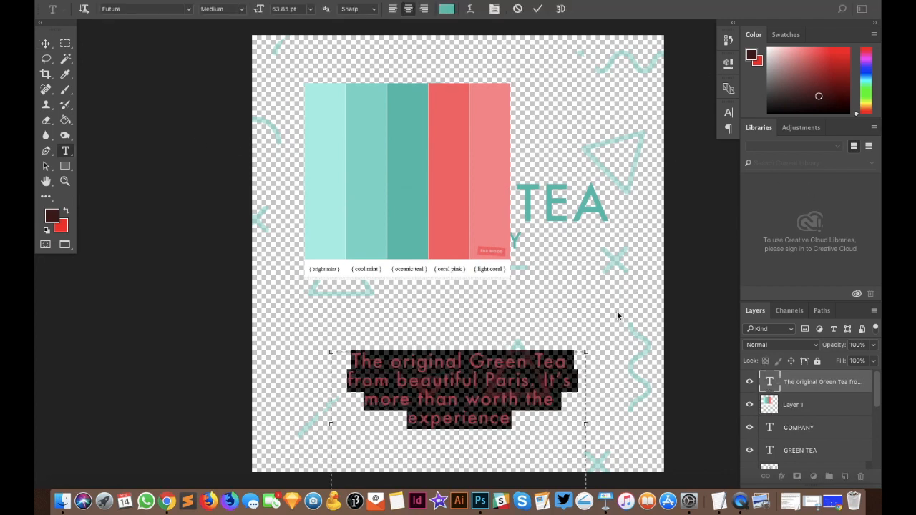
pyautogui.click(728, 113)
pyautogui.click(681, 184)
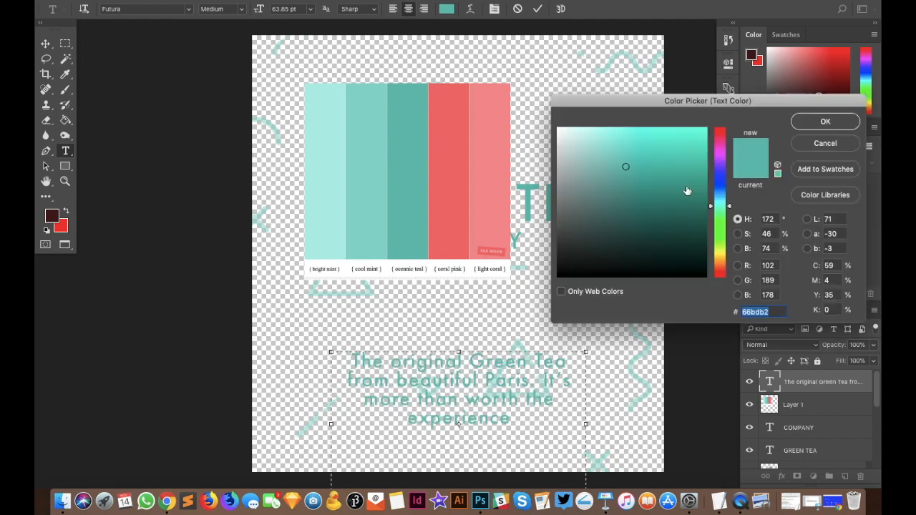
pyautogui.click(565, 246)
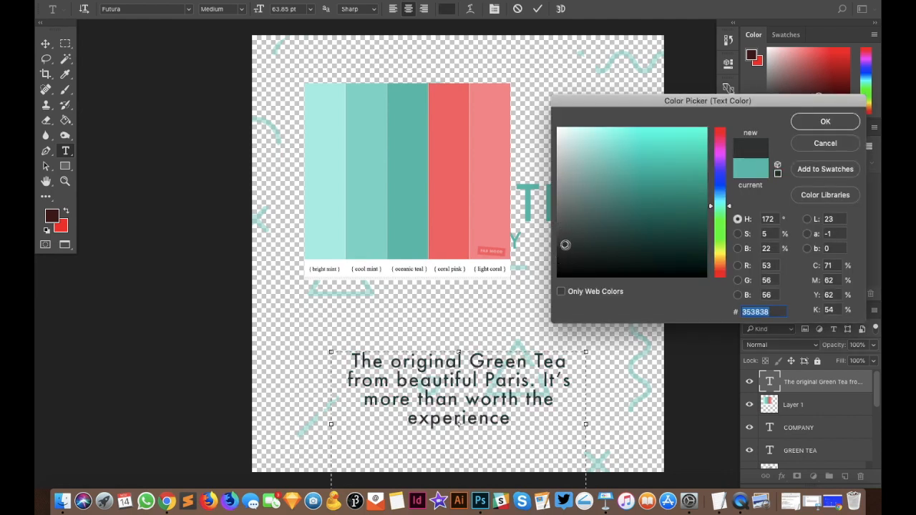
pyautogui.press('Return')
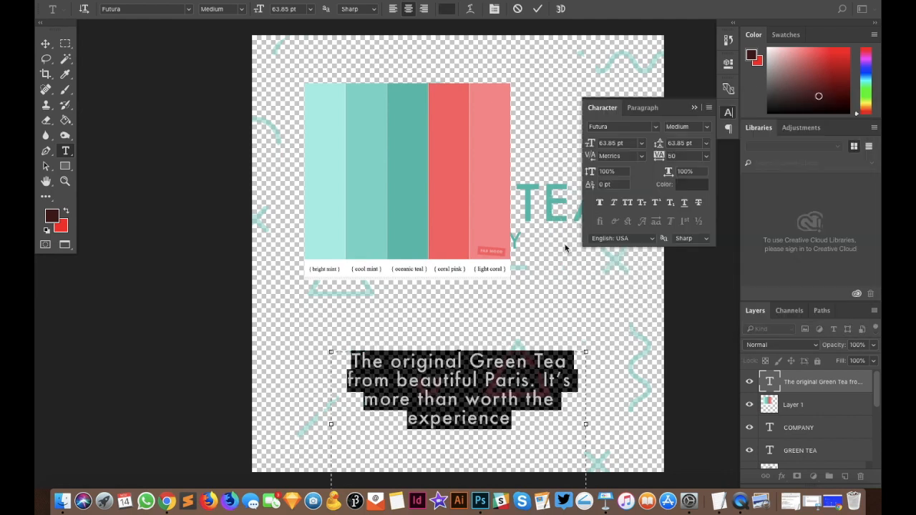
pyautogui.click(696, 109)
pyautogui.click(679, 109)
pyautogui.click(443, 152)
pyautogui.press('Escape')
pyautogui.press('v')
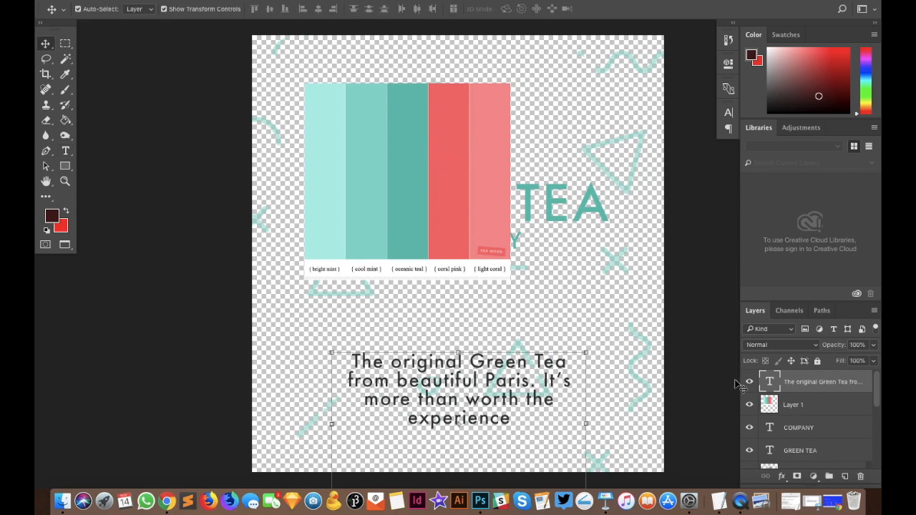
pyautogui.click(749, 404)
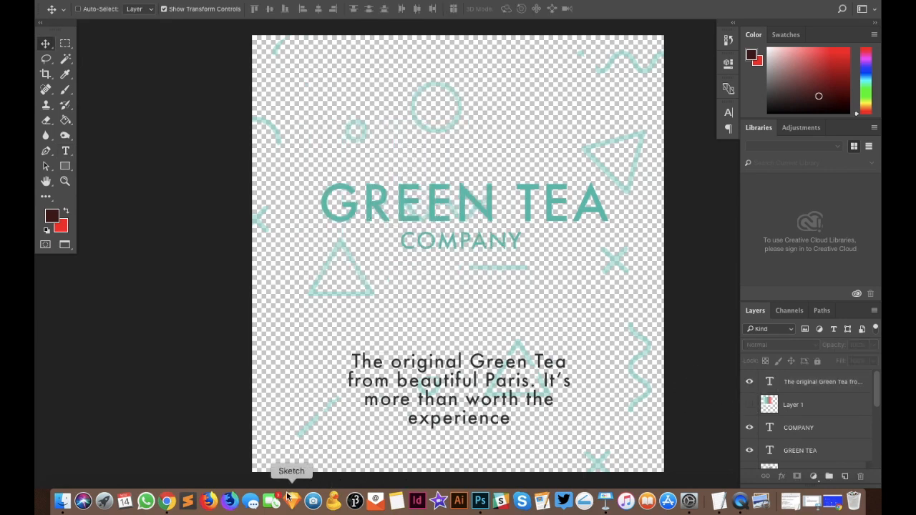
# Switch to the Flaticon page in the browser and look through the leaf icon results for a suitable logo symbol
pyautogui.click(167, 503)
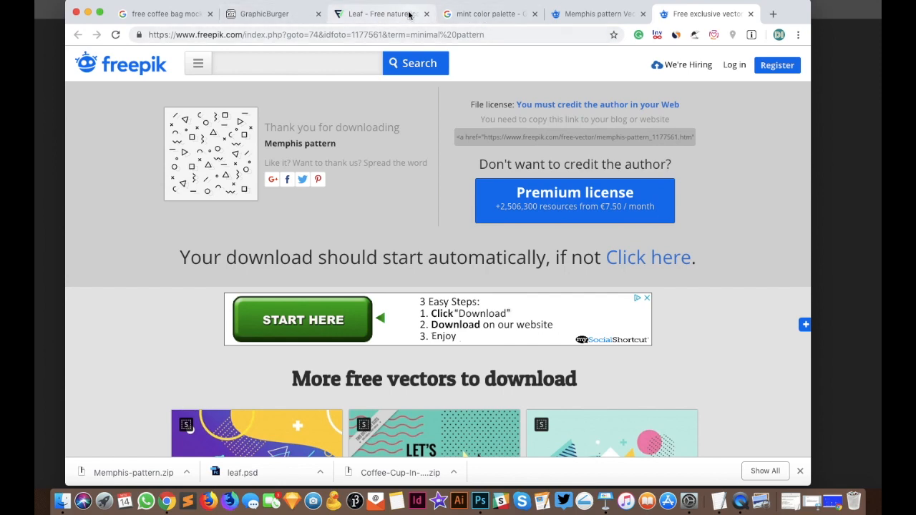
pyautogui.click(357, 16)
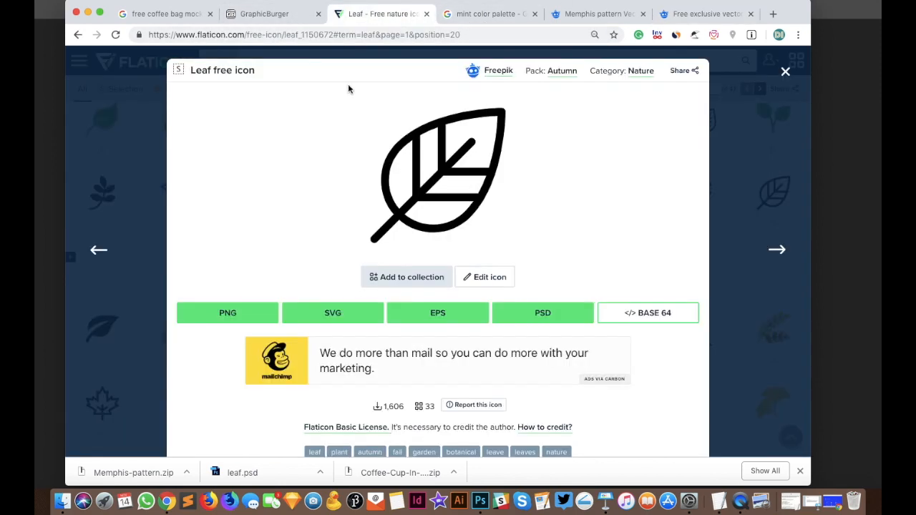
pyautogui.click(131, 114)
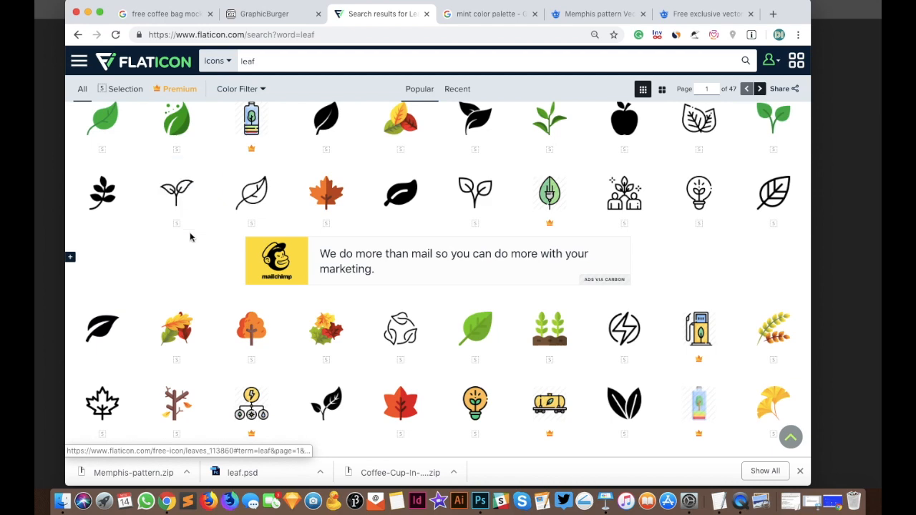
pyautogui.scroll(-3, 191, 237)
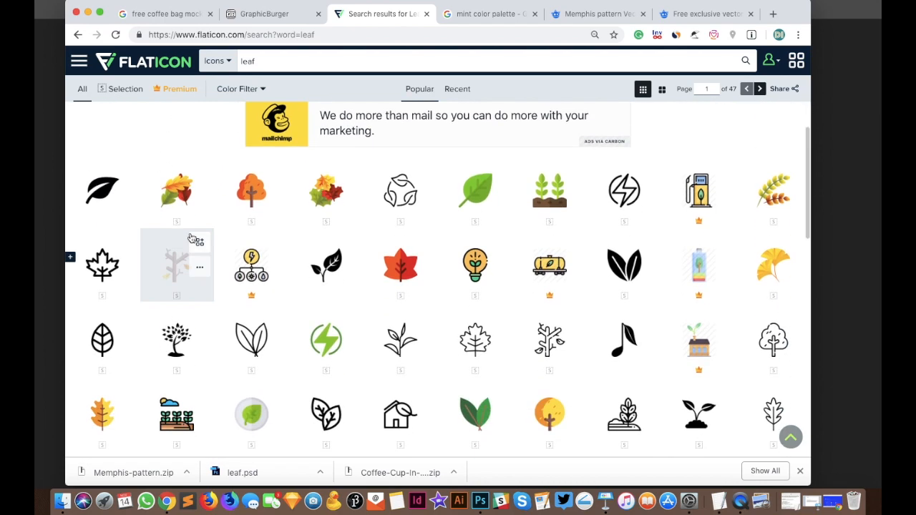
pyautogui.scroll(-1, 190, 237)
pyautogui.scroll(-2, 303, 256)
pyautogui.scroll(-5, 303, 256)
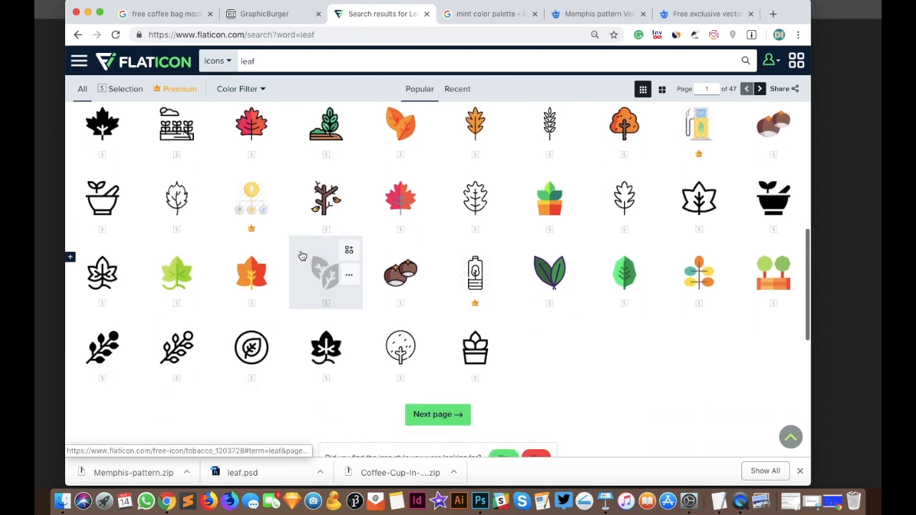
pyautogui.scroll(8, 494, 310)
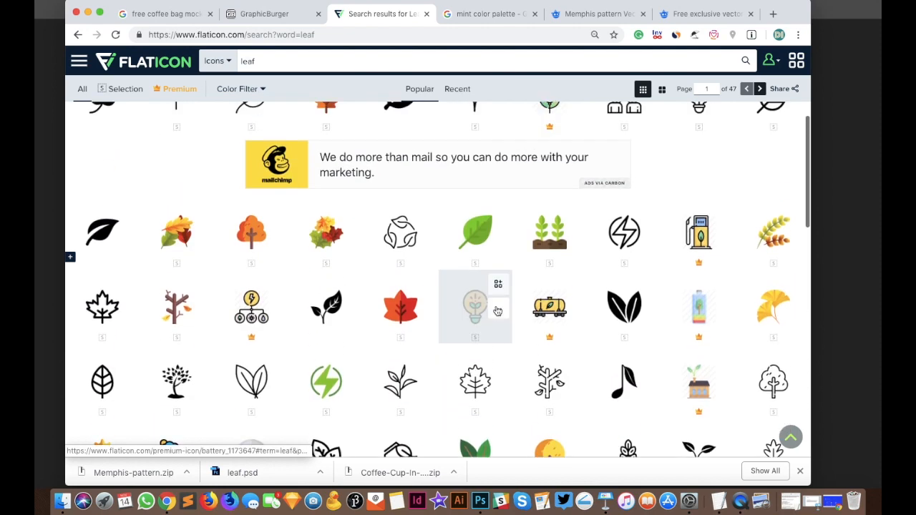
pyautogui.scroll(5, 497, 311)
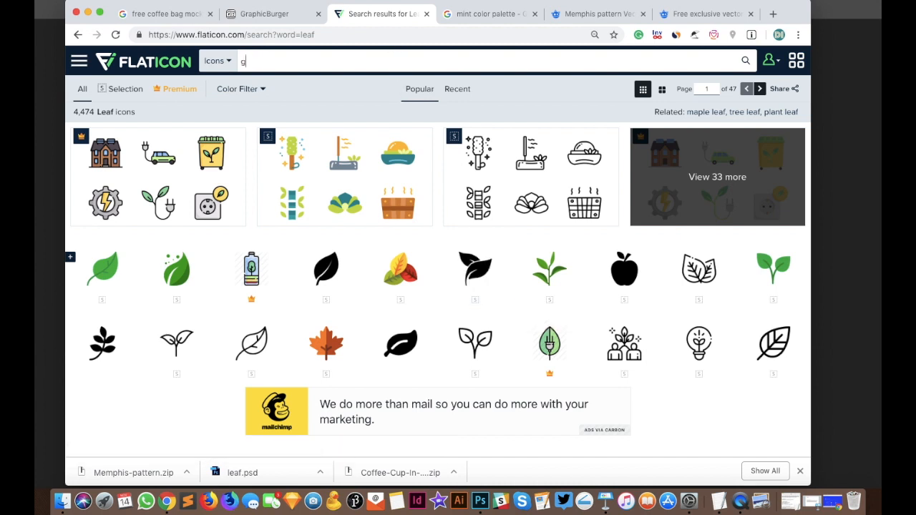
# Search Flaticon for "green" icons and look through the results
pyautogui.write('n')
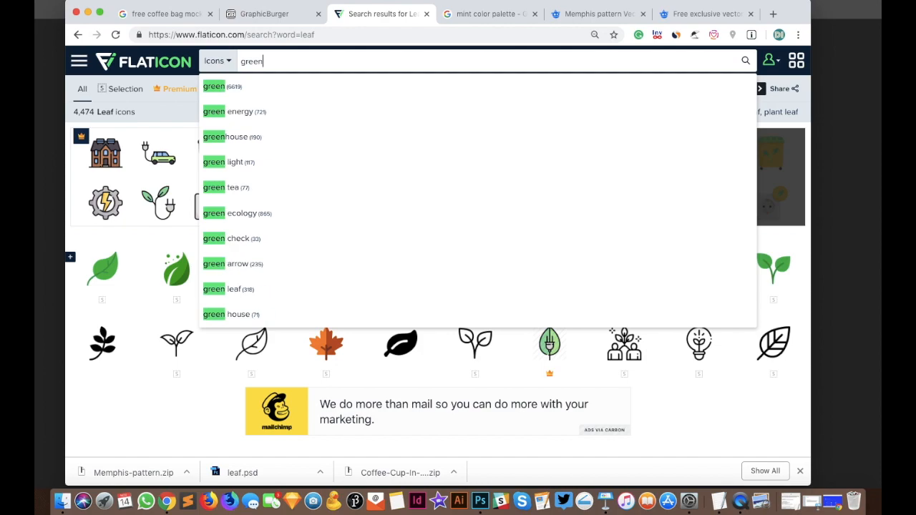
pyautogui.press('Return')
pyautogui.scroll(-7, 317, 241)
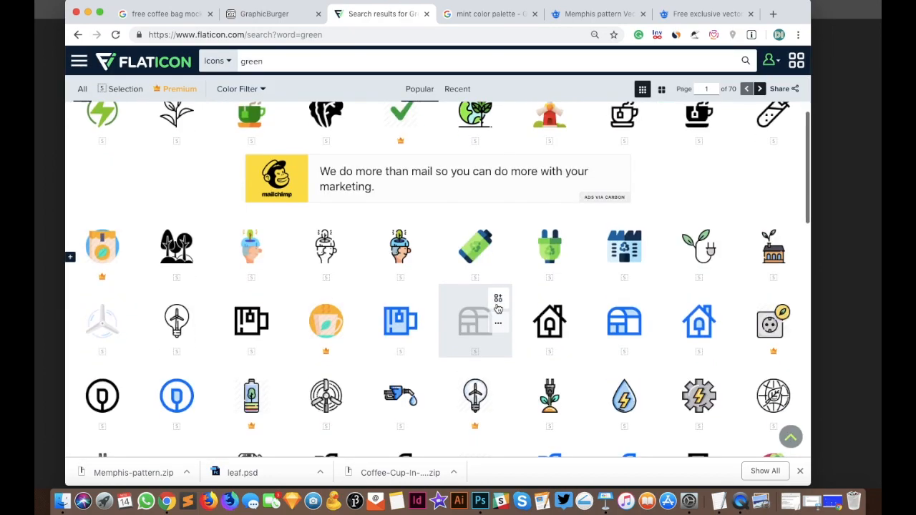
# Switch back to Photoshop, place the black plant icon centred above GREEN TEA, and shift the title text slightly down
pyautogui.click(316, 241)
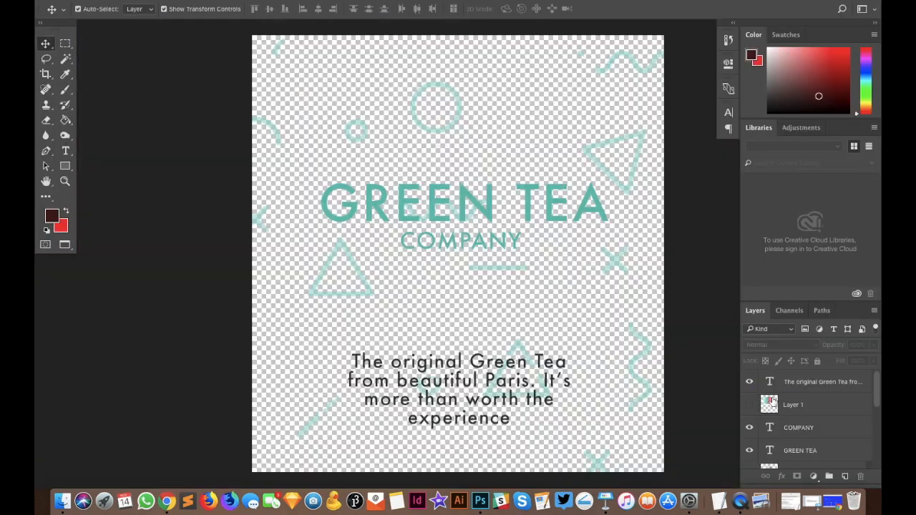
pyautogui.click(484, 209)
pyautogui.moveTo(484, 209); pyautogui.dragTo(478, 209)
pyautogui.moveTo(460, 150); pyautogui.dragTo(457, 152)
pyautogui.click(380, 175)
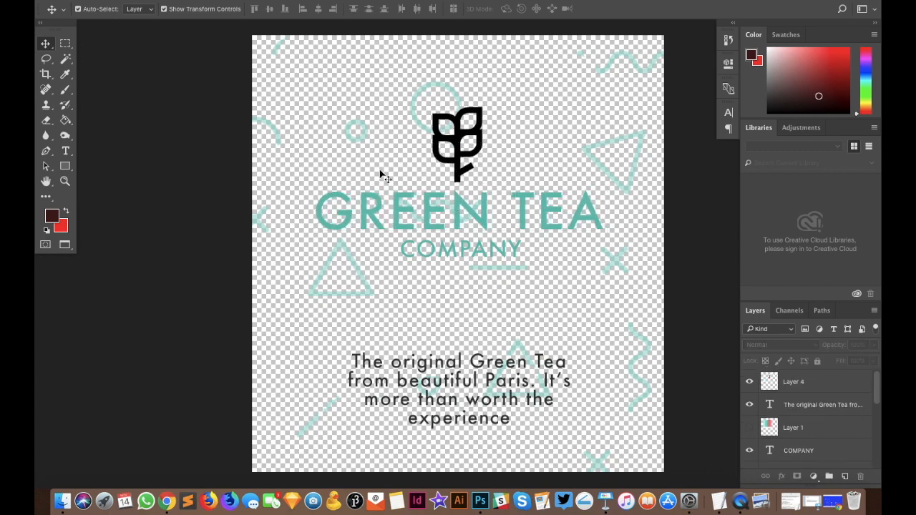
# Duplicate the COMPANY text, change the copy to "est", and place it above GREEN TEA just left of the plant stem
pyautogui.press('super+plus')
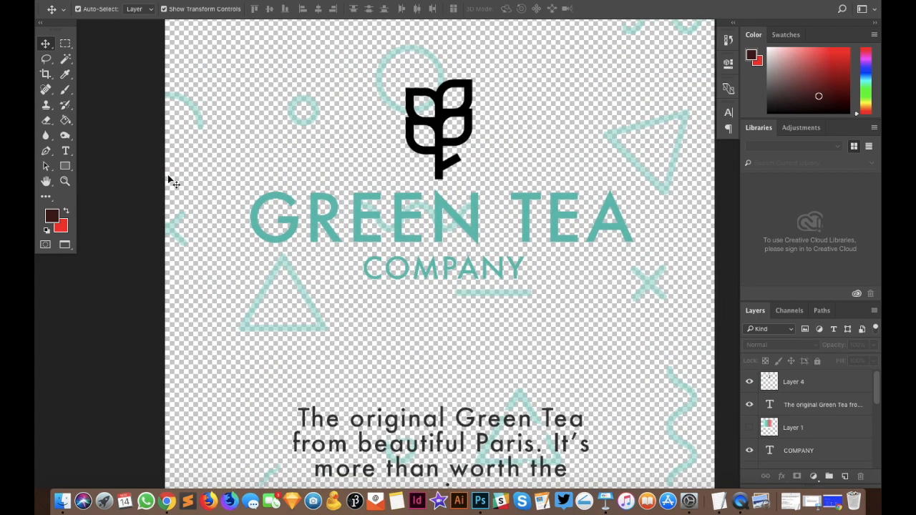
pyautogui.click(404, 263)
pyautogui.moveTo(771, 455); pyautogui.dragTo(844, 476)
pyautogui.moveTo(434, 270); pyautogui.dragTo(331, 169)
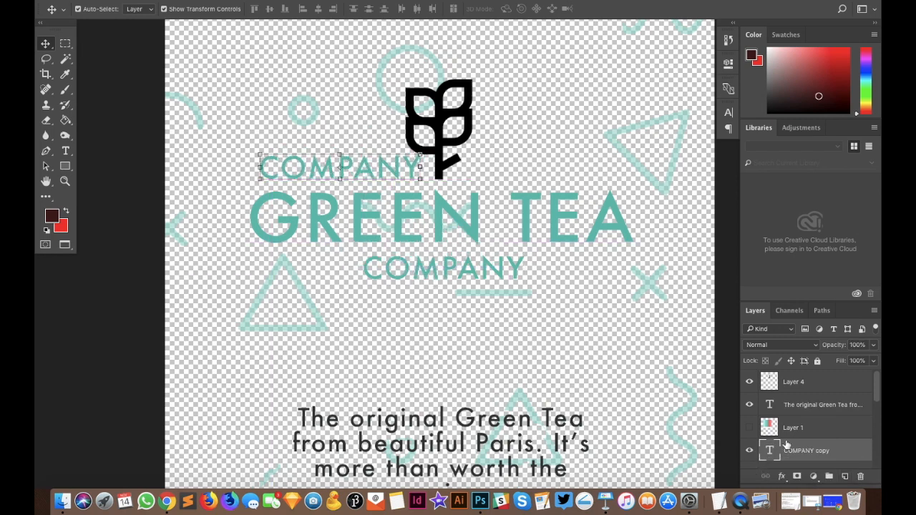
pyautogui.doubleClick(769, 450)
pyautogui.write('est')
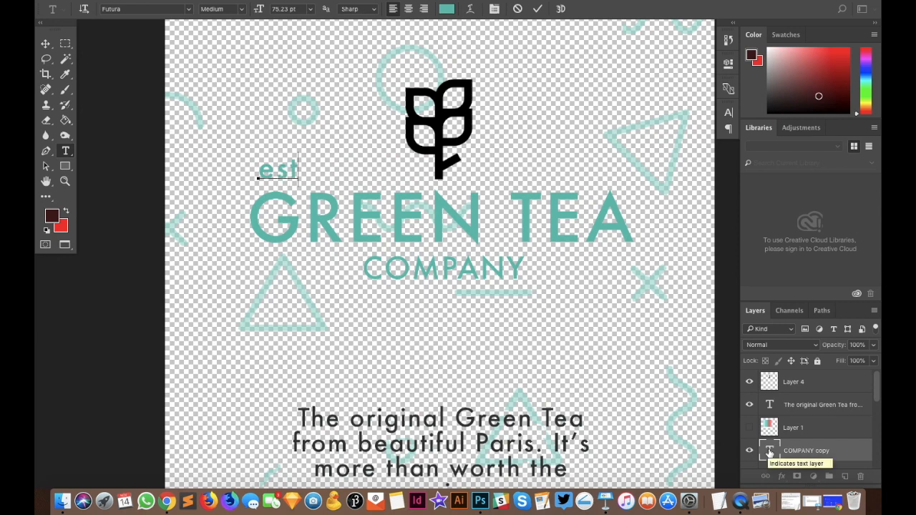
pyautogui.click(48, 42)
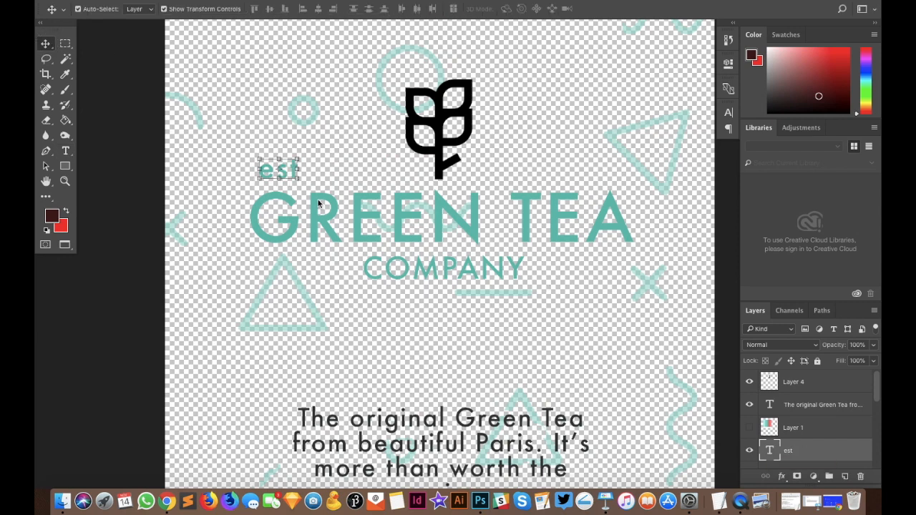
pyautogui.moveTo(270, 177); pyautogui.dragTo(373, 175)
# Duplicate the "est" text to the right of the plant stem, change it to "2018", and scale it down slightly
pyautogui.moveTo(786, 447); pyautogui.dragTo(844, 475)
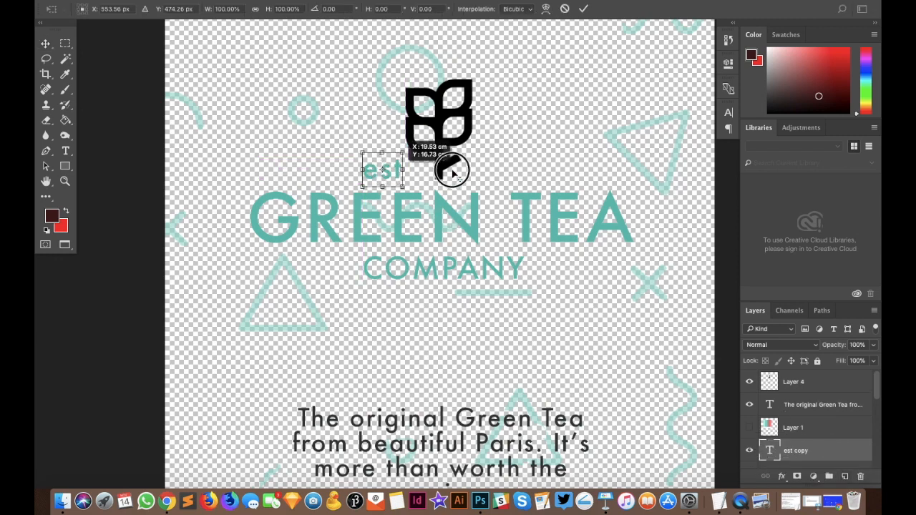
pyautogui.click(413, 179)
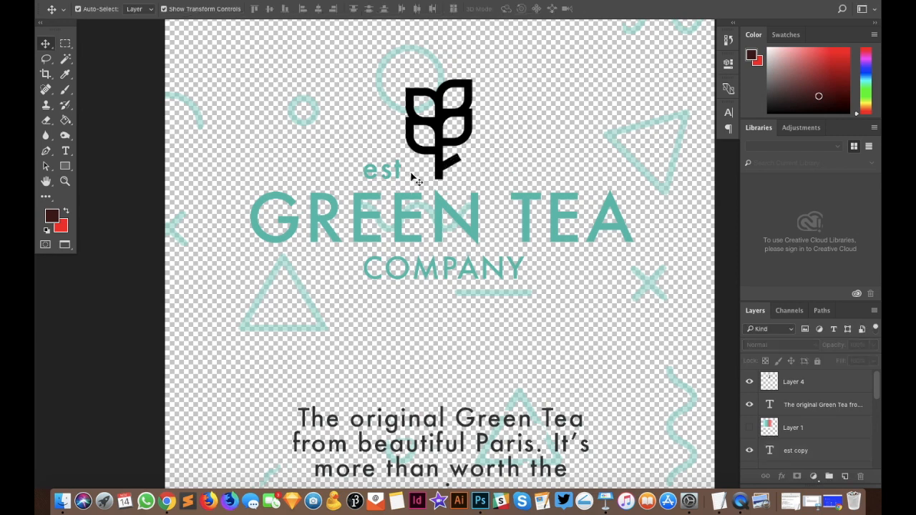
pyautogui.moveTo(400, 175); pyautogui.dragTo(516, 175)
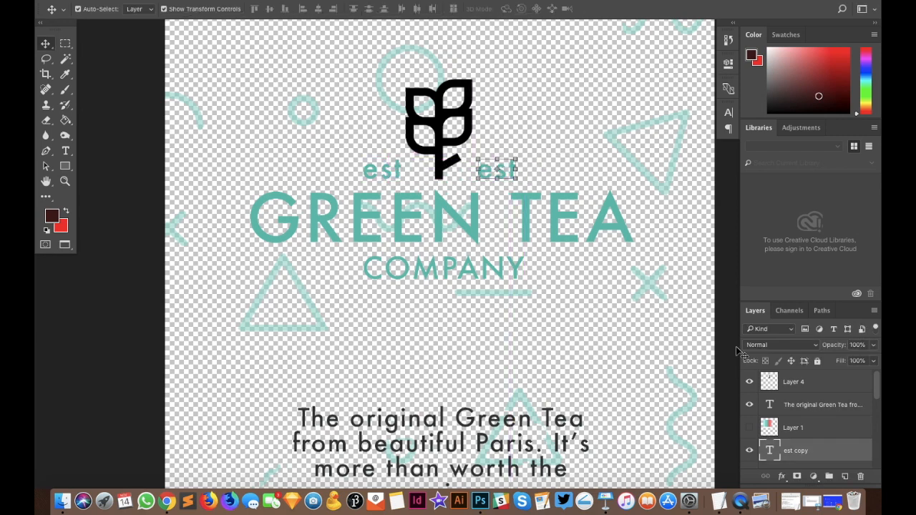
pyautogui.doubleClick(771, 452)
pyautogui.write('2018')
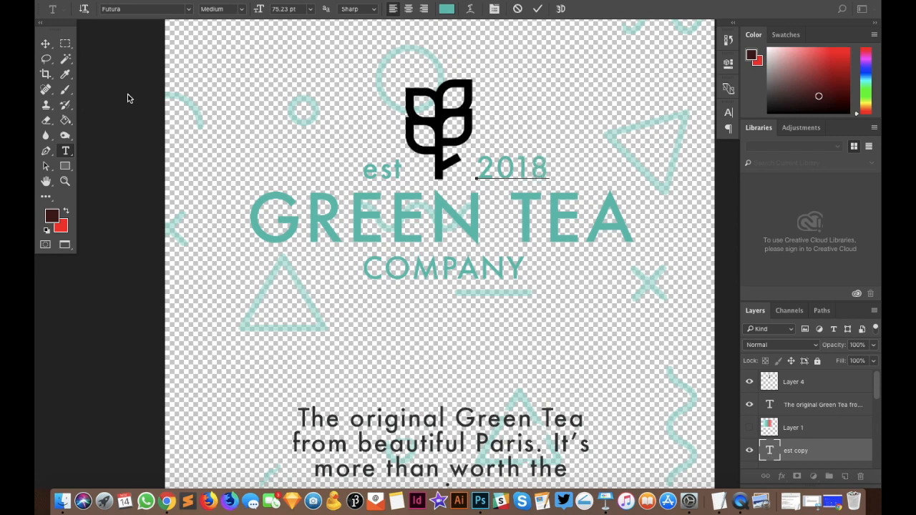
pyautogui.click(47, 45)
pyautogui.moveTo(477, 156); pyautogui.dragTo(489, 163)
pyautogui.press('Return')
pyautogui.moveTo(501, 170); pyautogui.dragTo(494, 172)
# Lower the opacity of the Layer 3 pattern to 27%
pyautogui.click(475, 218)
pyautogui.click(487, 269)
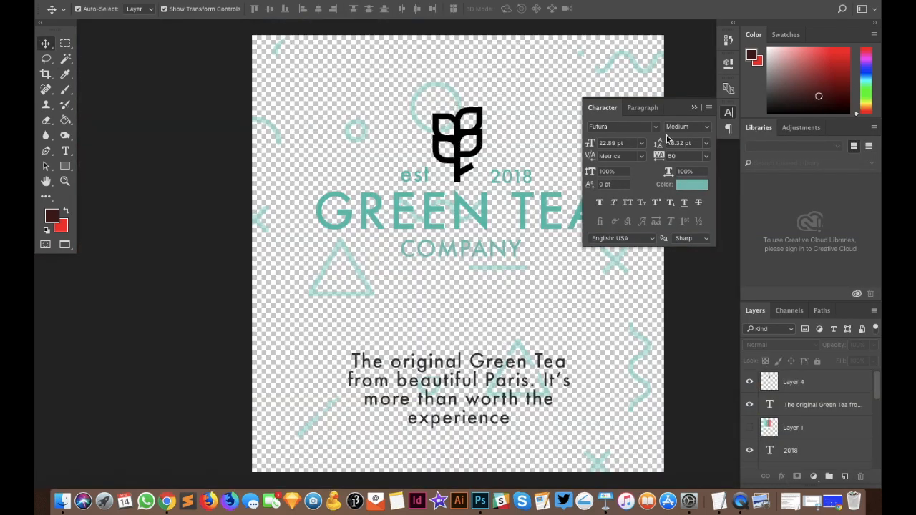
pyautogui.moveTo(866, 361); pyautogui.dragTo(834, 361)
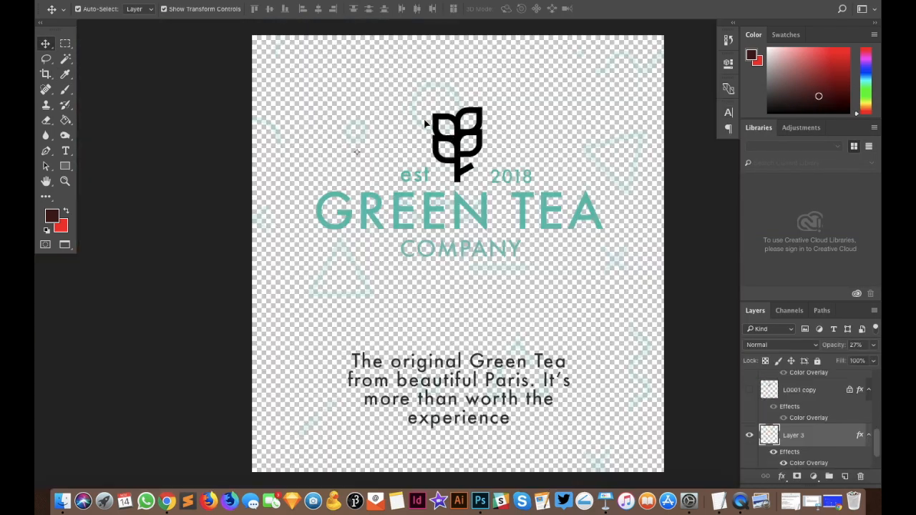
# Apply a mint Color Overlay to the plant icon on Layer 4, then close the cup design and save it to the mockup
pyautogui.click(459, 146)
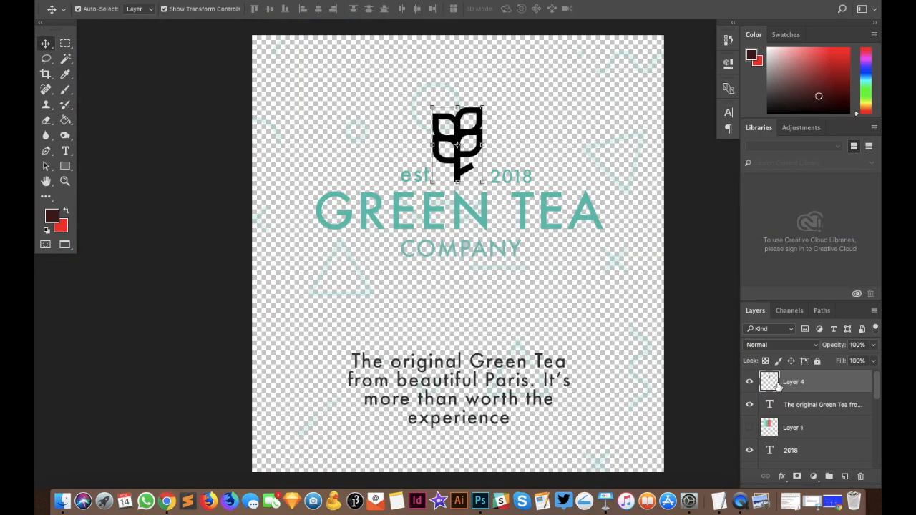
pyautogui.doubleClick(769, 383)
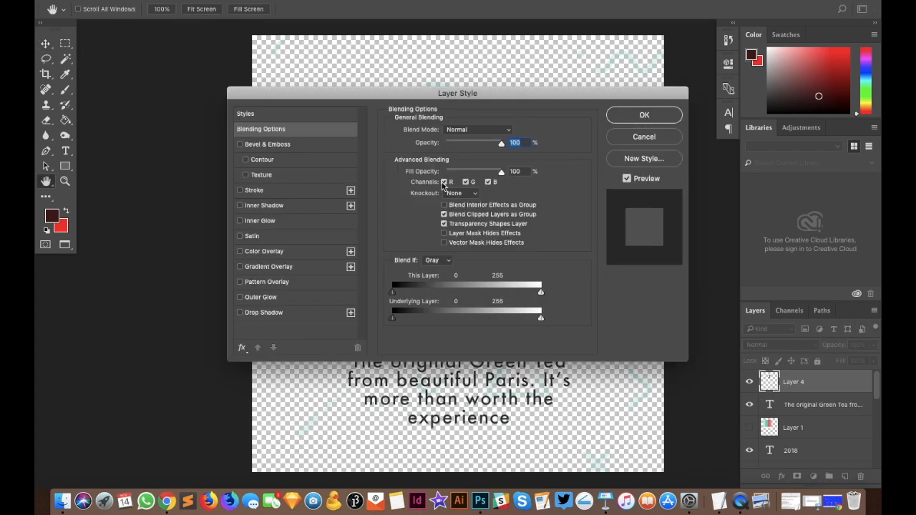
pyautogui.click(241, 251)
pyautogui.moveTo(356, 104); pyautogui.dragTo(577, 39)
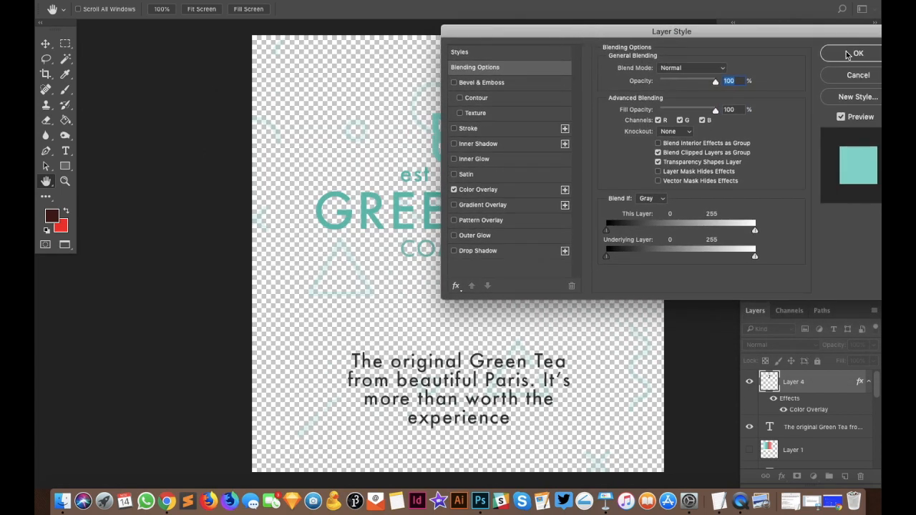
pyautogui.press('Return')
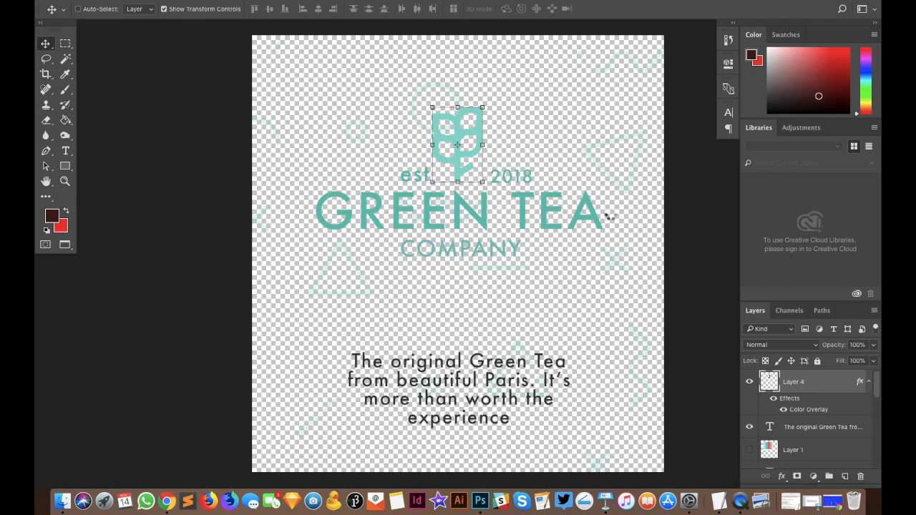
pyautogui.press('super+w')
pyautogui.click(580, 249)
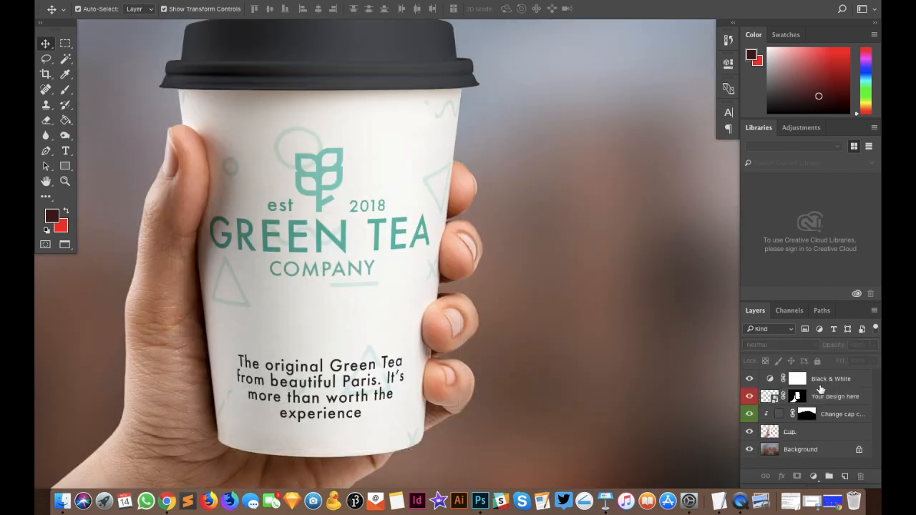
# Reopen the cup design and scale down the plant icon, est, 2018, GREEN TEA and COMPANY together as one logo
pyautogui.doubleClick(770, 398)
pyautogui.moveTo(180, 116); pyautogui.dragTo(559, 269)
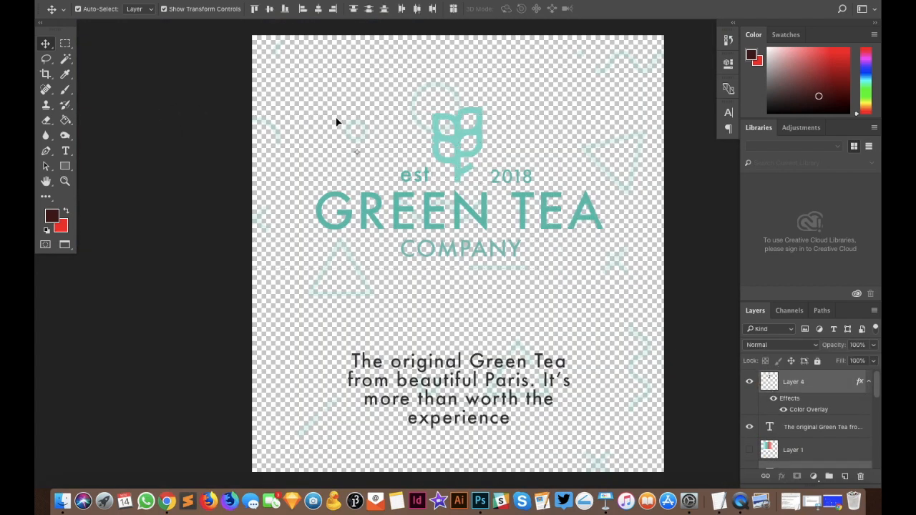
pyautogui.moveTo(316, 107); pyautogui.dragTo(341, 121)
pyautogui.moveTo(603, 256); pyautogui.dragTo(579, 246)
pyautogui.press('Return')
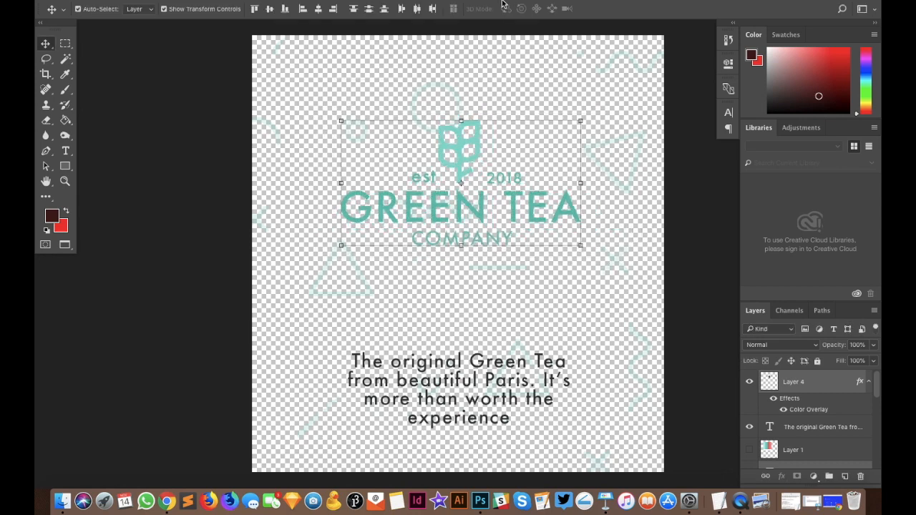
# Switch to the Untitled-1 document and delete the red description text lying over the reference cup
pyautogui.click(408, 1)
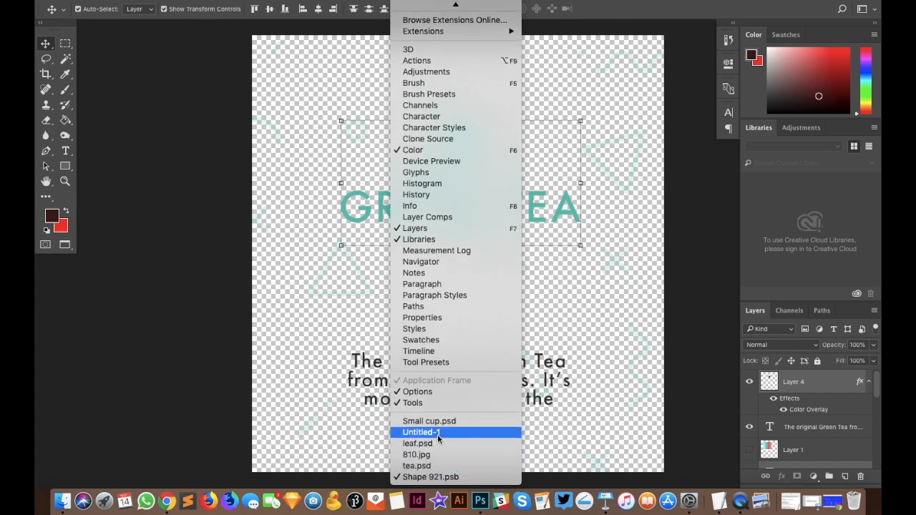
pyautogui.click(438, 433)
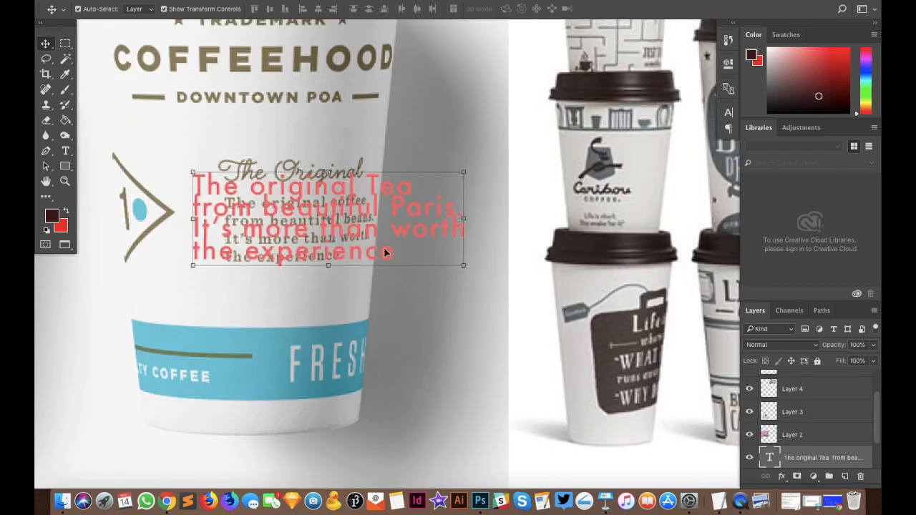
pyautogui.press('BackSpace')
# Examine the text layout, patterns and colour bands on the reference cups and juice bottle
pyautogui.scroll(5, 357, 233)
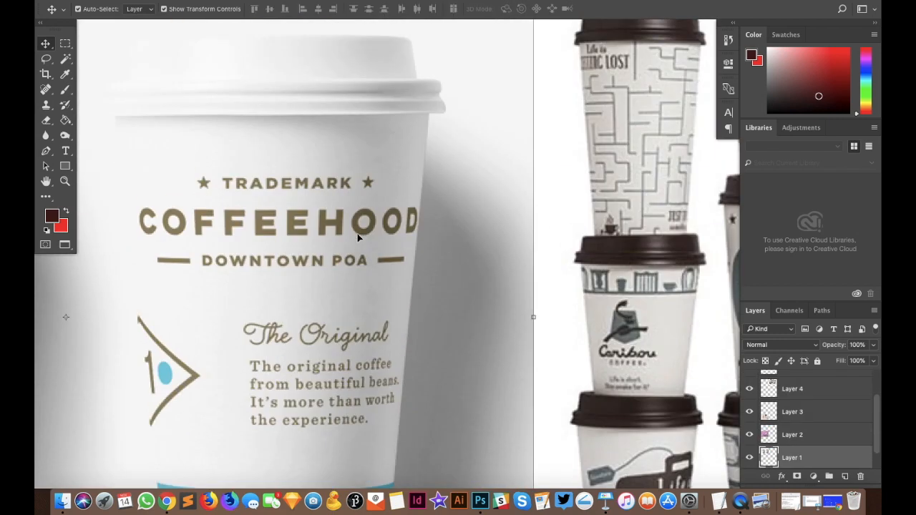
pyautogui.scroll(-3, 357, 234)
pyautogui.scroll(-8, 358, 234)
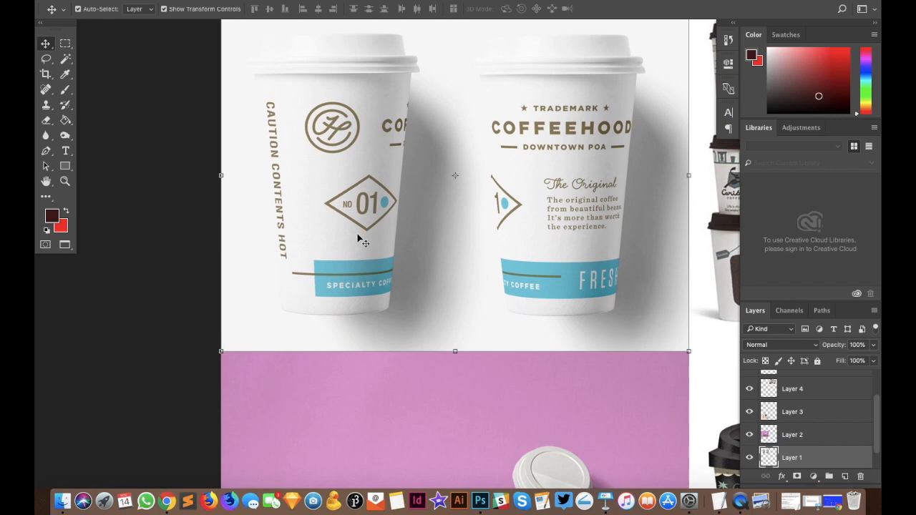
pyautogui.scroll(-10, 357, 238)
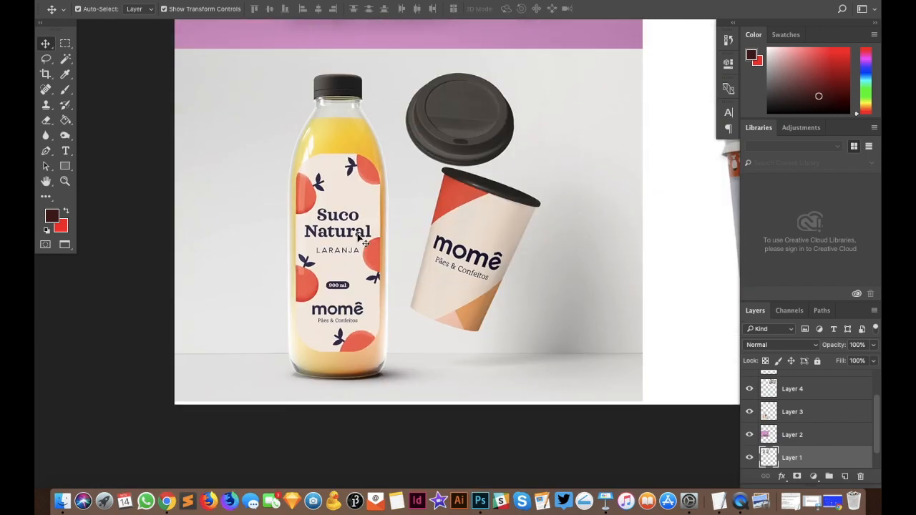
pyautogui.hscroll(8, 360, 238)
pyautogui.hscroll(-12, 175, 288)
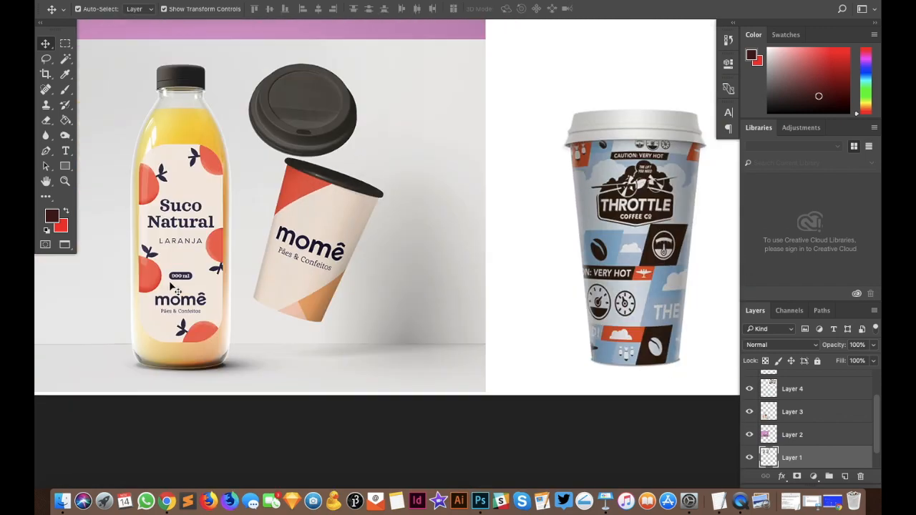
pyautogui.scroll(3, 176, 288)
pyautogui.hscroll(12, 170, 288)
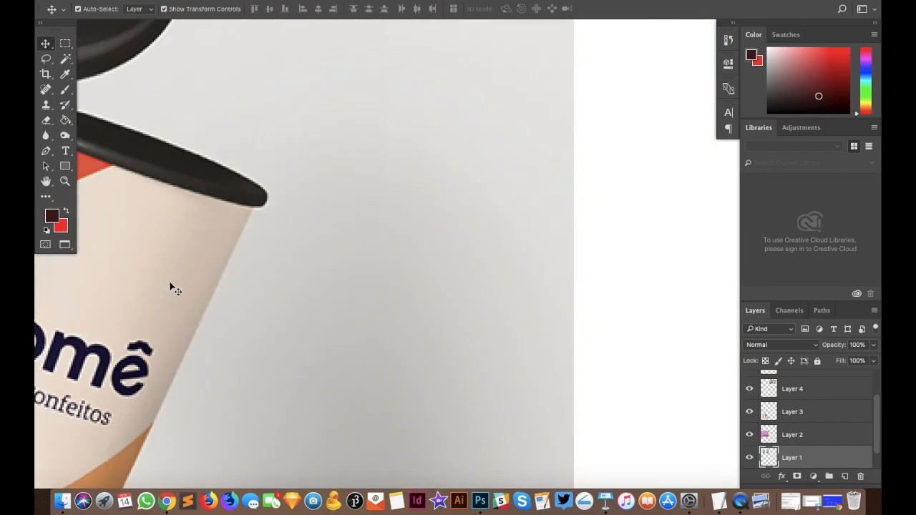
# Examine the layouts and patterns on the momê, Throttle Coffee and Cavistons reference cups
pyautogui.scroll(-8, 170, 288)
pyautogui.scroll(7, 170, 288)
pyautogui.hscroll(-3, 170, 288)
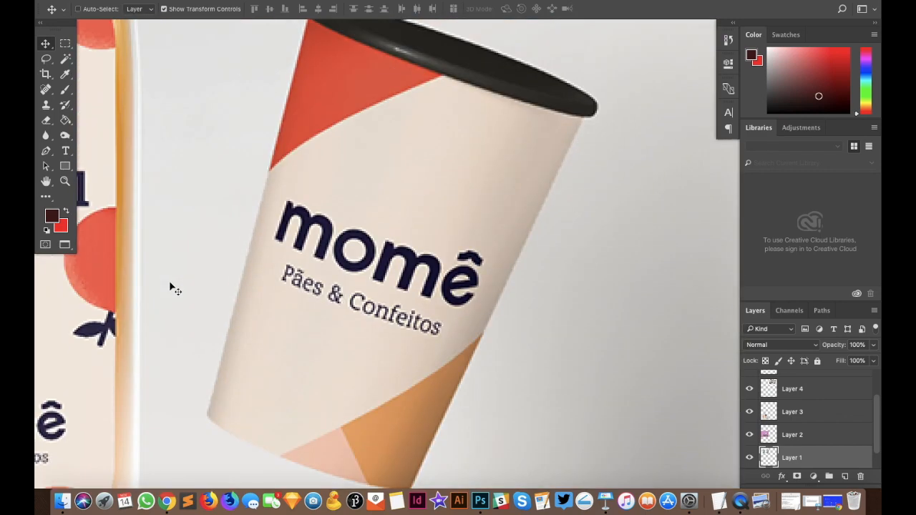
pyautogui.press('super+minus')
pyautogui.press('super+minus')
pyautogui.hscroll(12, 171, 287)
pyautogui.hscroll(-10, 170, 288)
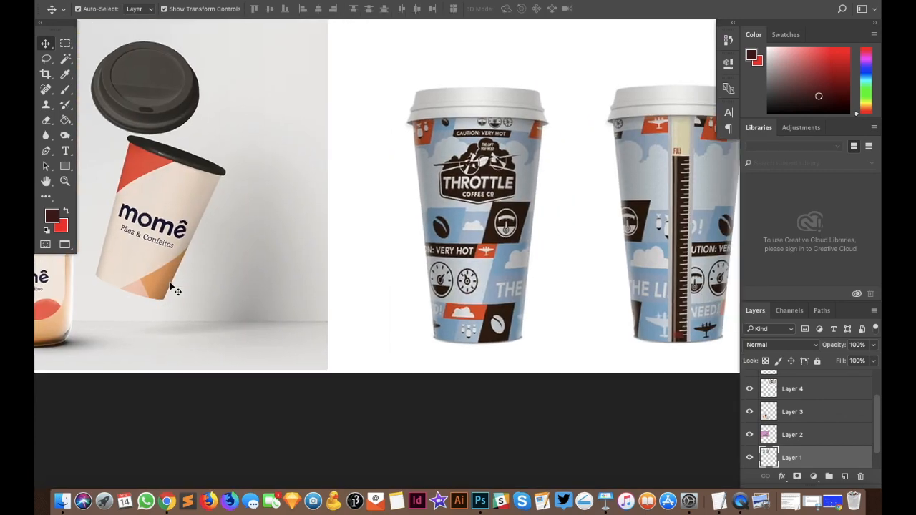
pyautogui.hscroll(3, 170, 287)
pyautogui.scroll(1, 171, 287)
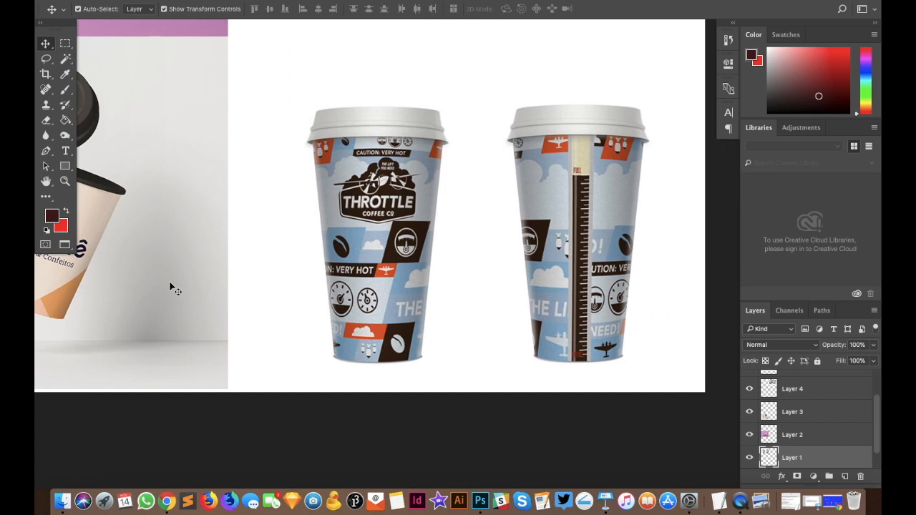
pyautogui.scroll(10, 170, 287)
pyautogui.hscroll(-1, 170, 287)
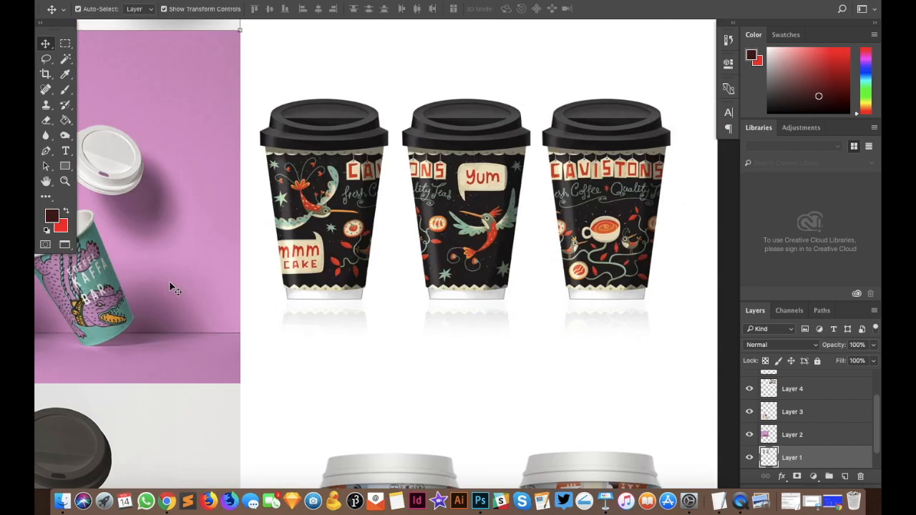
pyautogui.scroll(10, 171, 287)
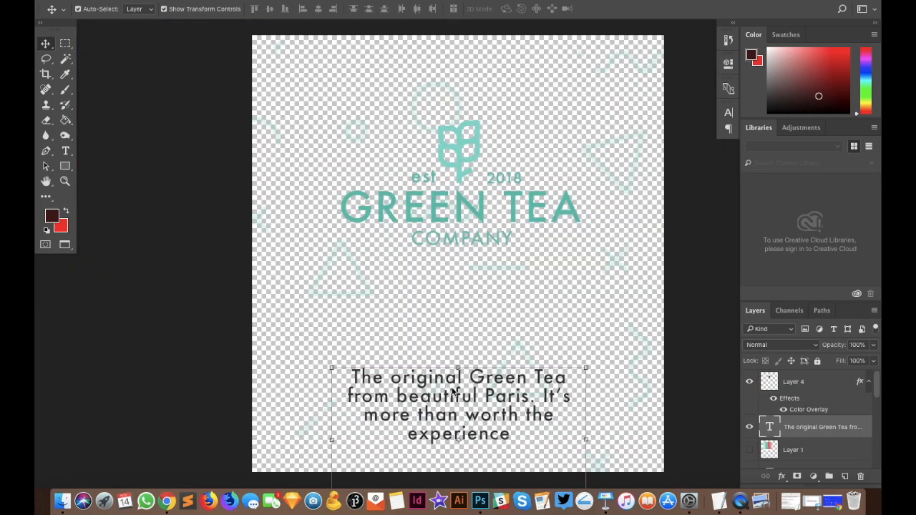
# Draw a large polygon over the cup design's upper-left corner and fill it with the circle's teal
pyautogui.click(488, 180)
pyautogui.rightClick(65, 165)
pyautogui.click(107, 179)
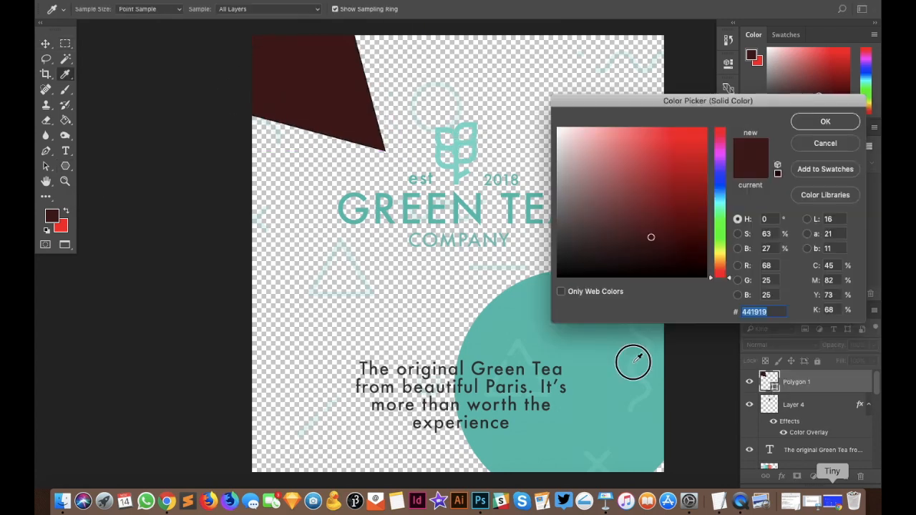
pyautogui.click(634, 364)
pyautogui.press('Return')
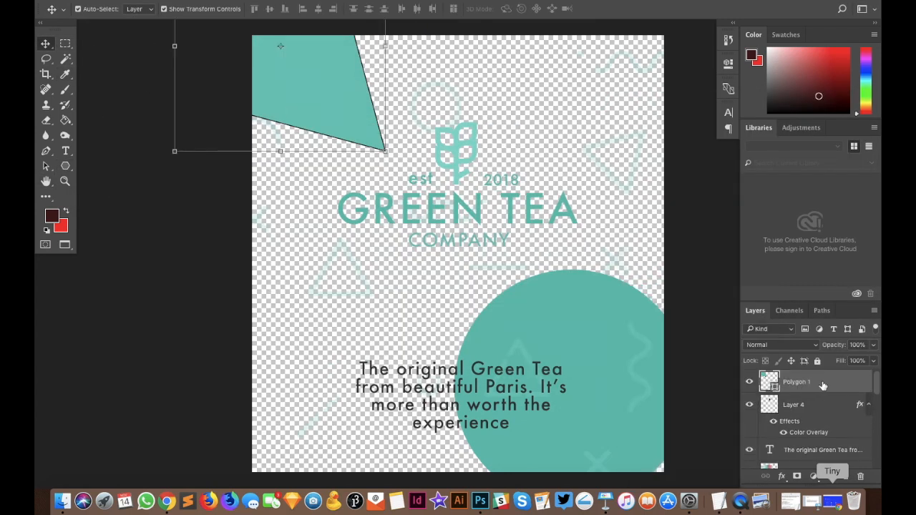
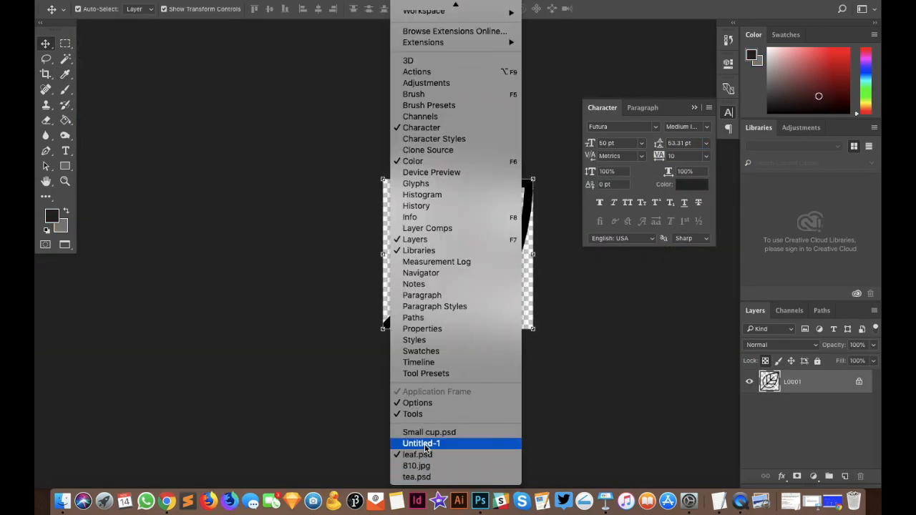
# Switch documents to the mockup, open its cup design and move the description text up closer to COMPANY
pyautogui.click(425, 444)
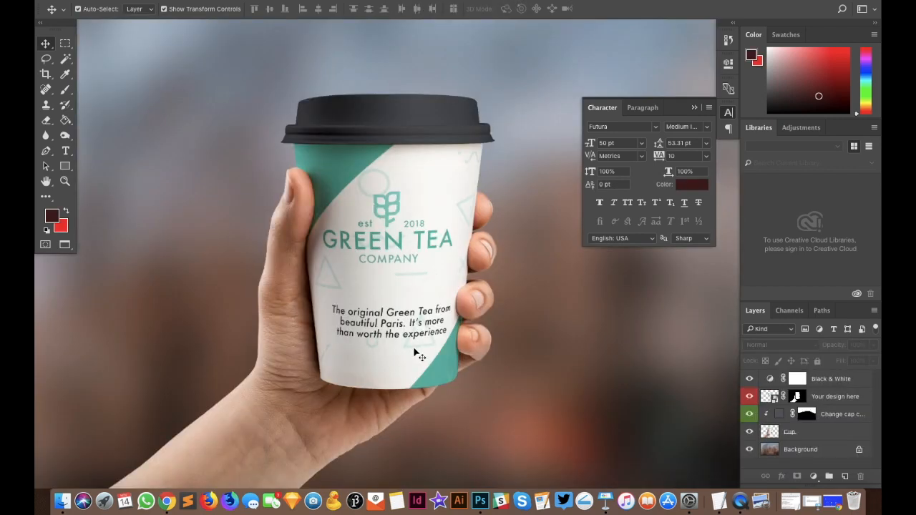
pyautogui.click(395, 327)
pyautogui.doubleClick(770, 398)
pyautogui.moveTo(464, 333); pyautogui.dragTo(465, 300)
pyautogui.click(625, 362)
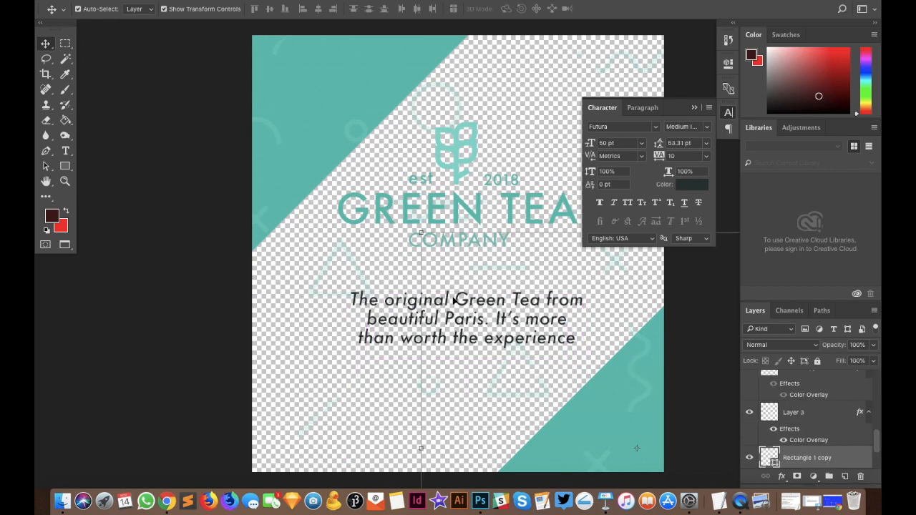
# Add Speciality Green Tea in condensed Futura below the description and set the description in a light condensed Futura style
pyautogui.click(65, 166)
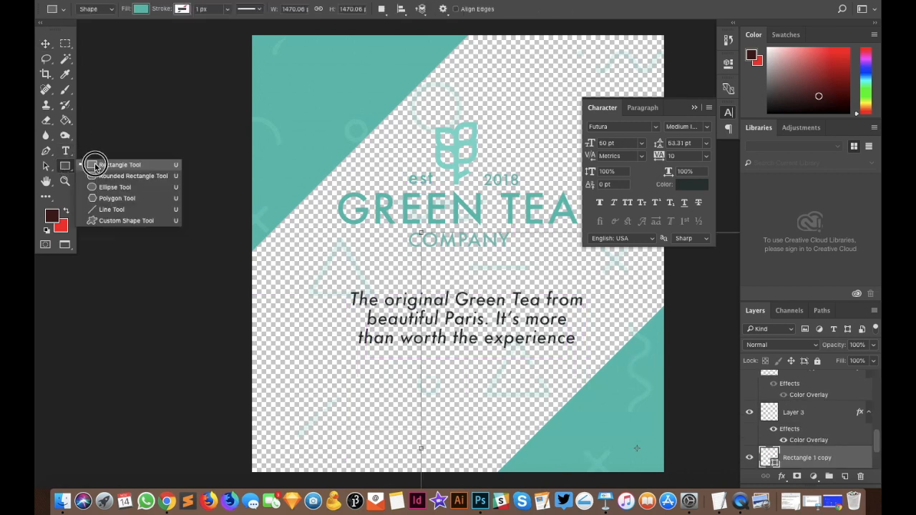
pyautogui.click(101, 209)
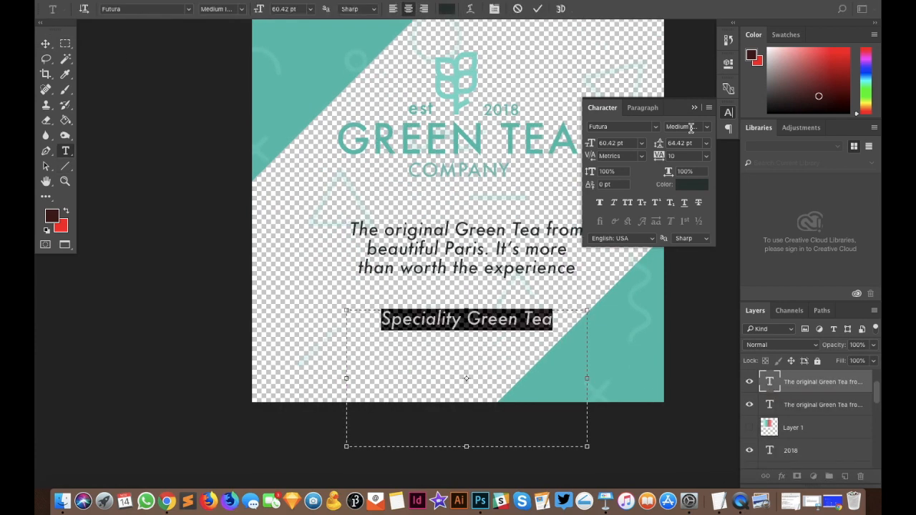
pyautogui.hotkey('ctrl', 'Return')
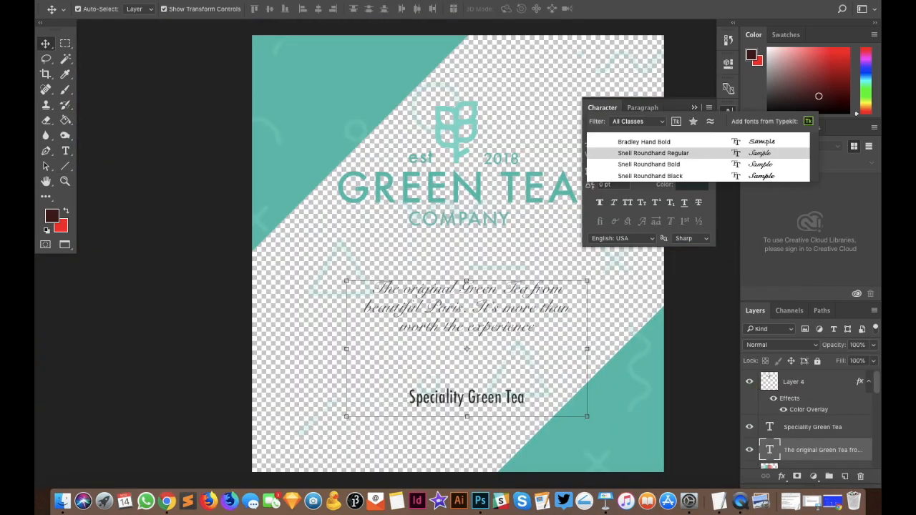
pyautogui.scroll(-10, 646, 233)
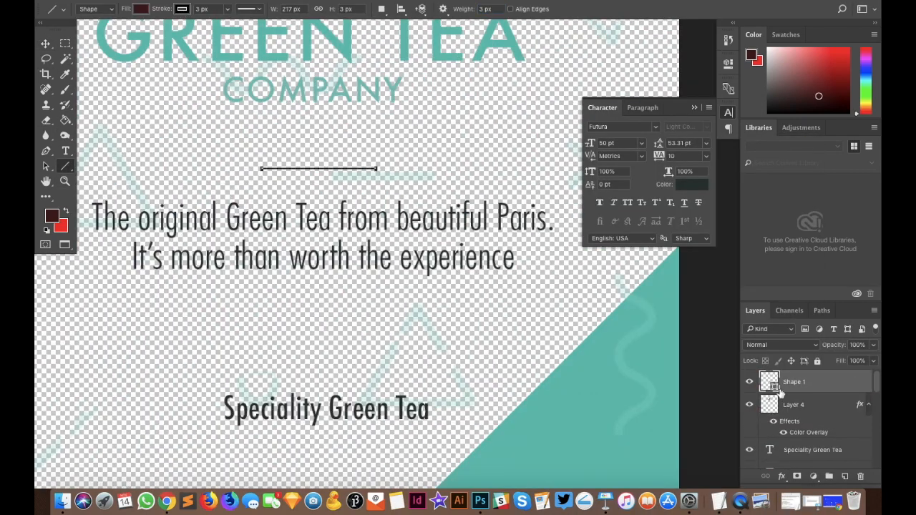
# Duplicate the short divider line above the description and place the copy between the description and Speciality Green Tea
pyautogui.moveTo(336, 167); pyautogui.dragTo(337, 323)
pyautogui.click(460, 318)
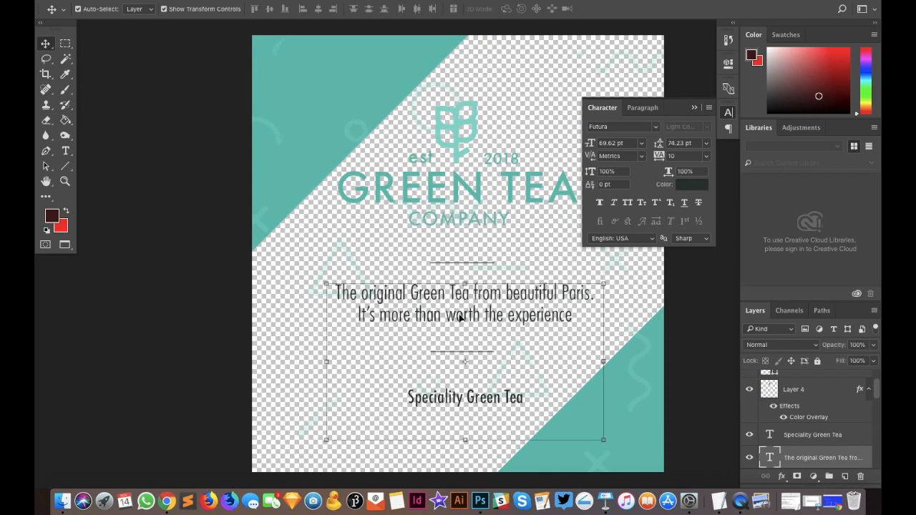
pyautogui.click(212, 247)
# Close the cup design, saving its text and divider lines to the cup-in-hand mockup
pyautogui.hscroll(3, 212, 246)
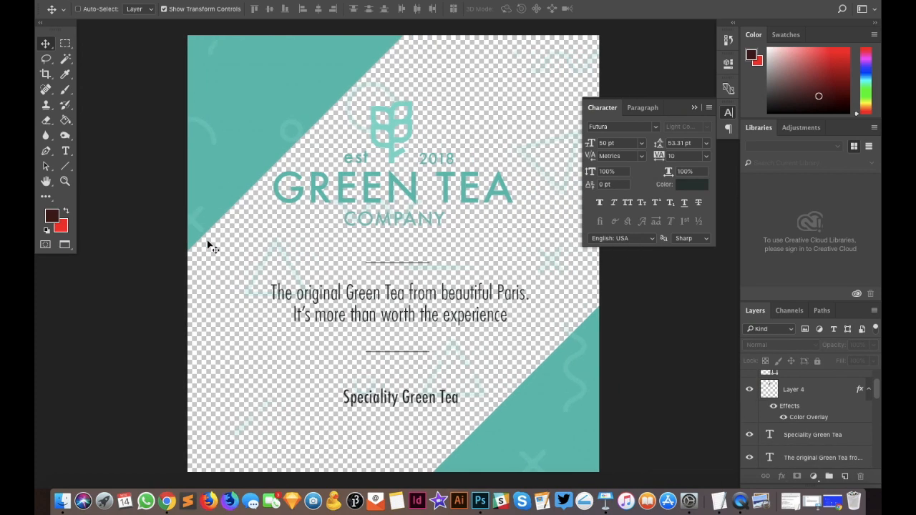
pyautogui.scroll(2, 769, 383)
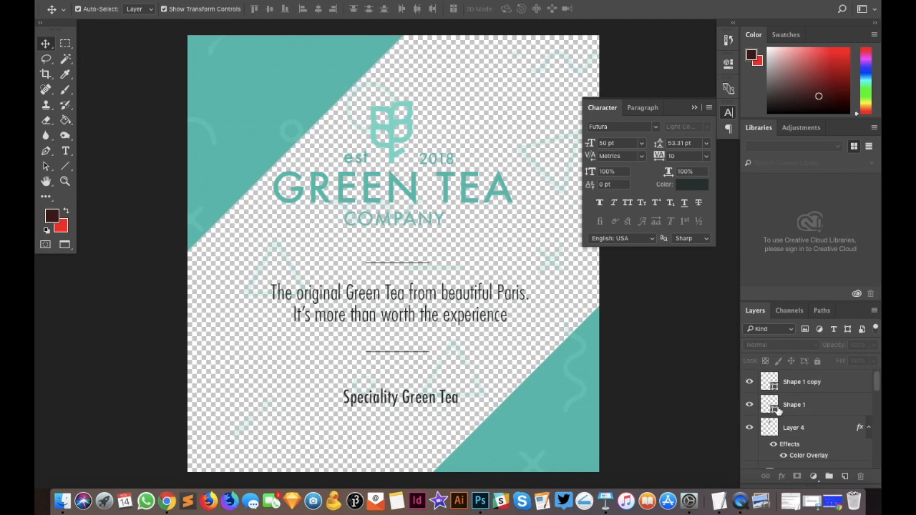
pyautogui.scroll(-3, 779, 409)
pyautogui.scroll(-8, 775, 424)
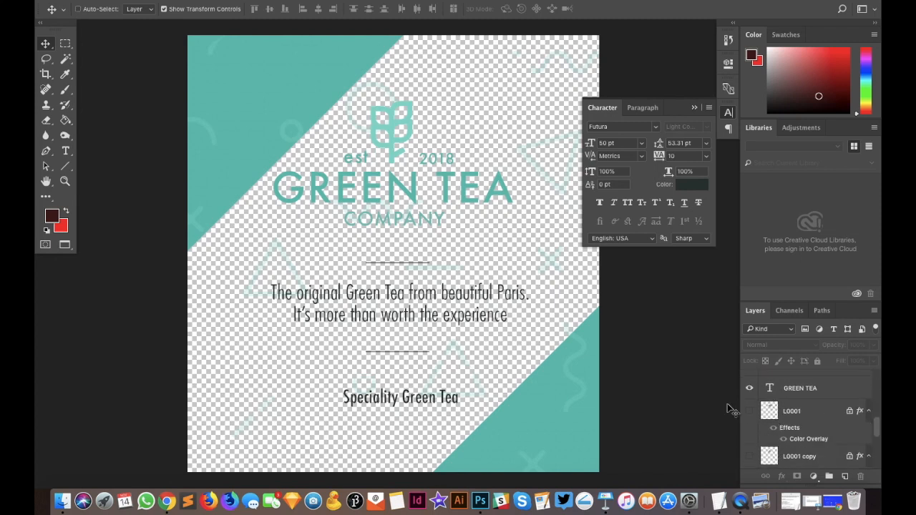
pyautogui.press('super+w')
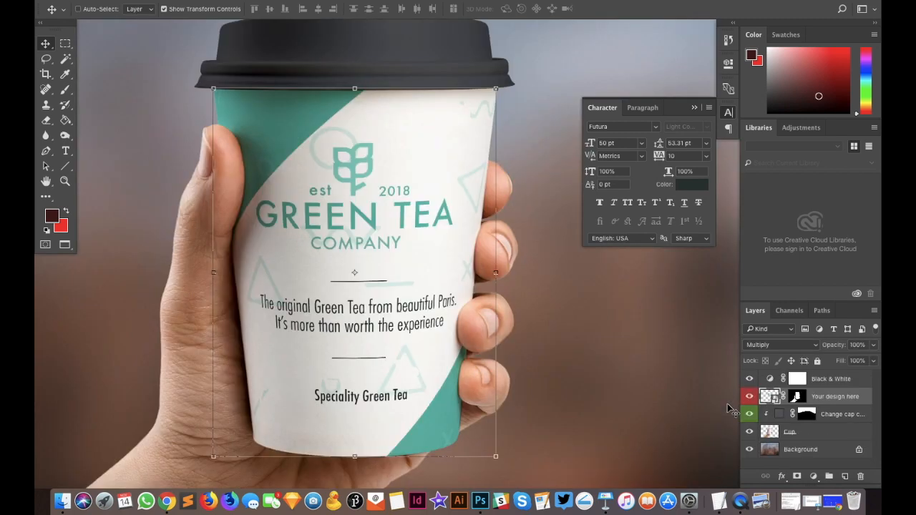
pyautogui.press('super+0')
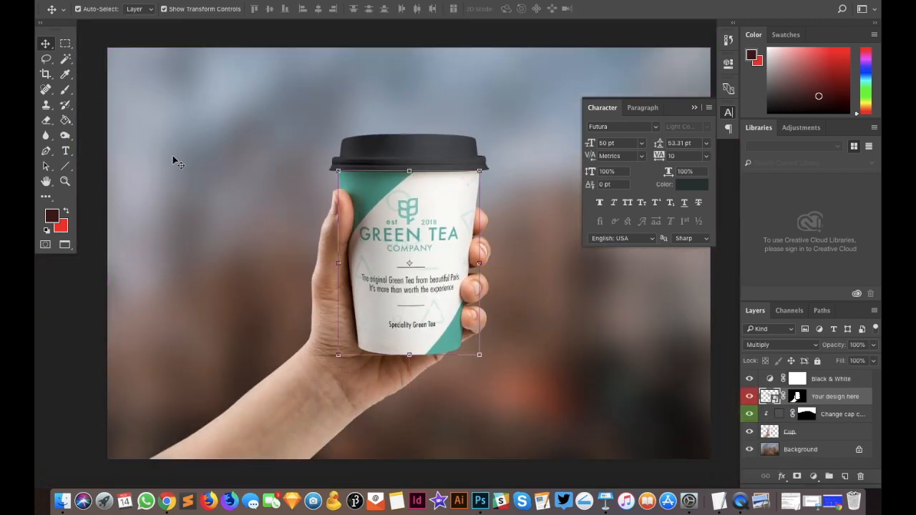
pyautogui.click(123, 74)
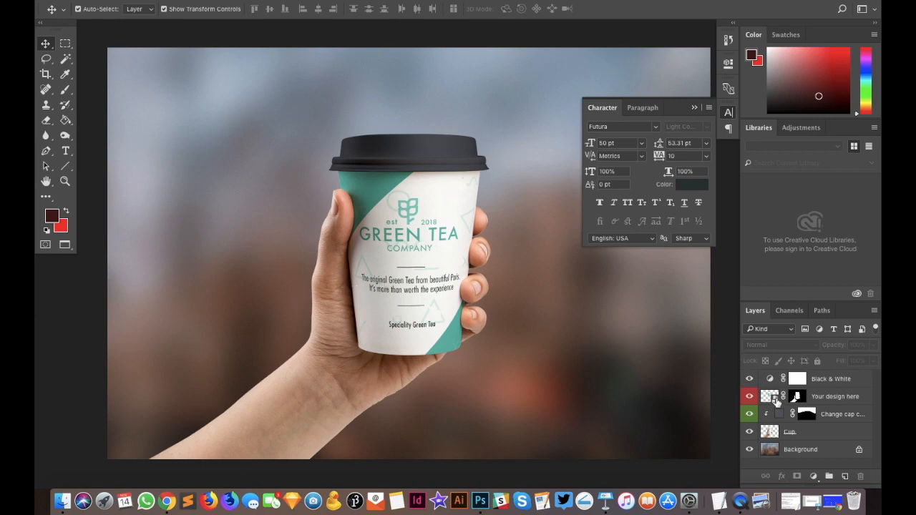
# Reopen the cup design and scale the description text down to about 60 pt, positioned between the two divider lines
pyautogui.doubleClick(769, 396)
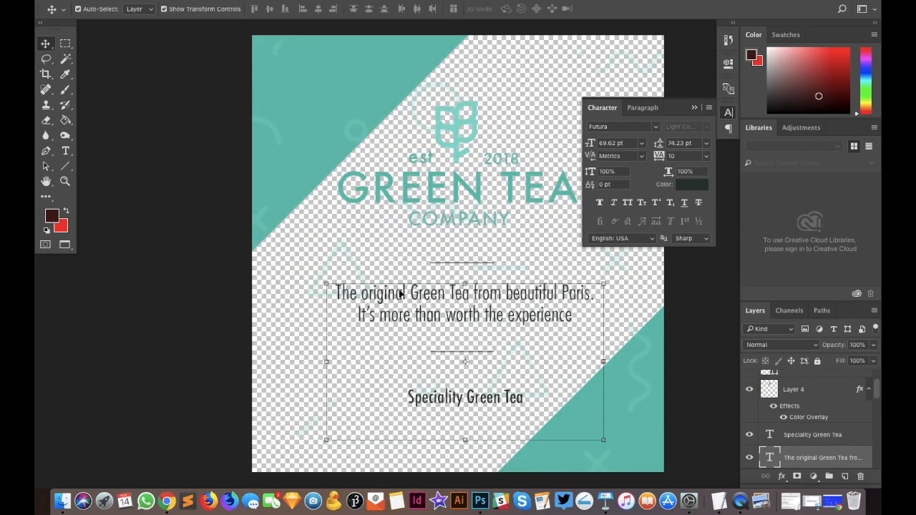
pyautogui.moveTo(324, 283); pyautogui.dragTo(387, 293)
pyautogui.moveTo(501, 328); pyautogui.dragTo(473, 310)
pyautogui.moveTo(576, 425); pyautogui.dragTo(587, 430)
pyautogui.press('Return')
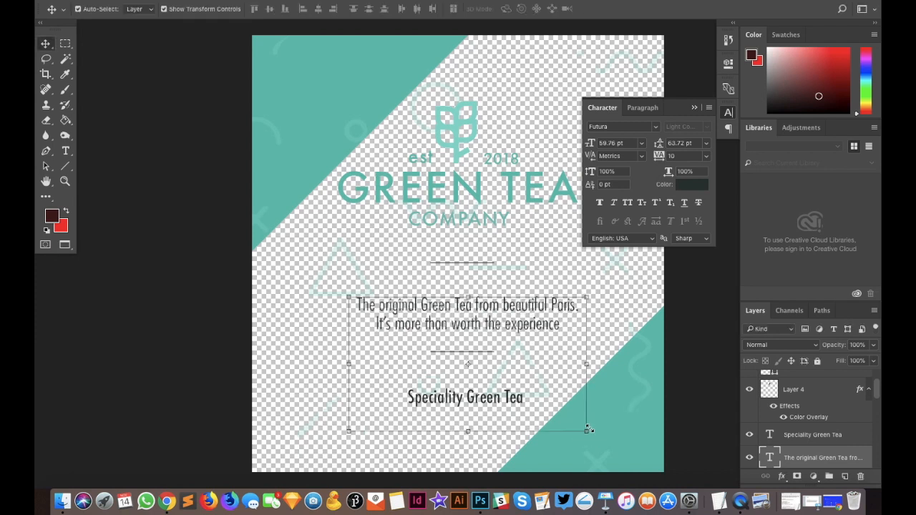
# Scale the Speciality Green Tea text down to about 56 pt, keeping it centred below the lower divider
pyautogui.click(495, 399)
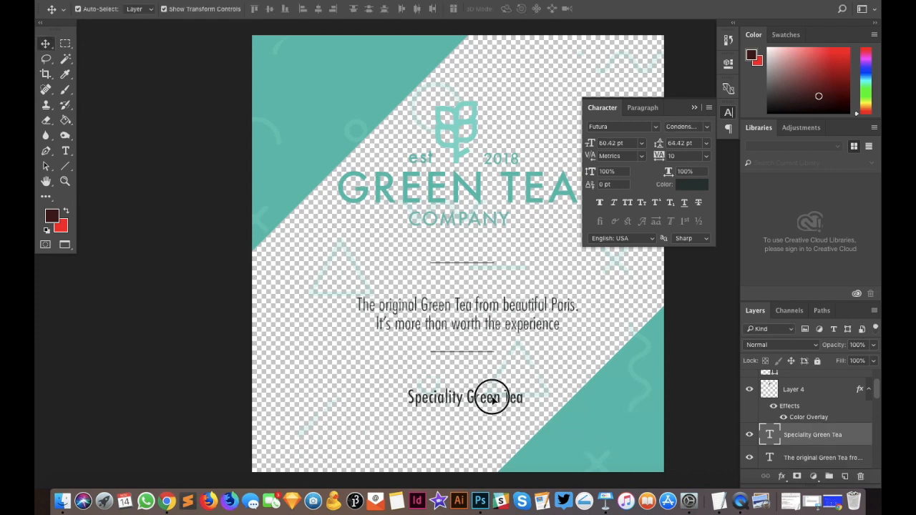
pyautogui.moveTo(345, 388); pyautogui.dragTo(363, 397)
pyautogui.moveTo(436, 401); pyautogui.dragTo(431, 394)
pyautogui.press('Return')
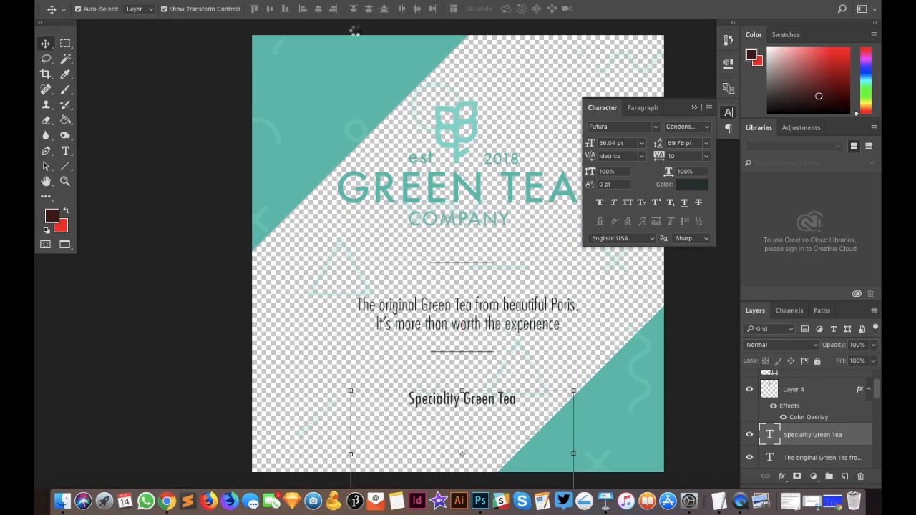
# Check the Coffeehood reference cups in Untitled-1 and return to the Small cup.psd mockup
pyautogui.click(410, 0)
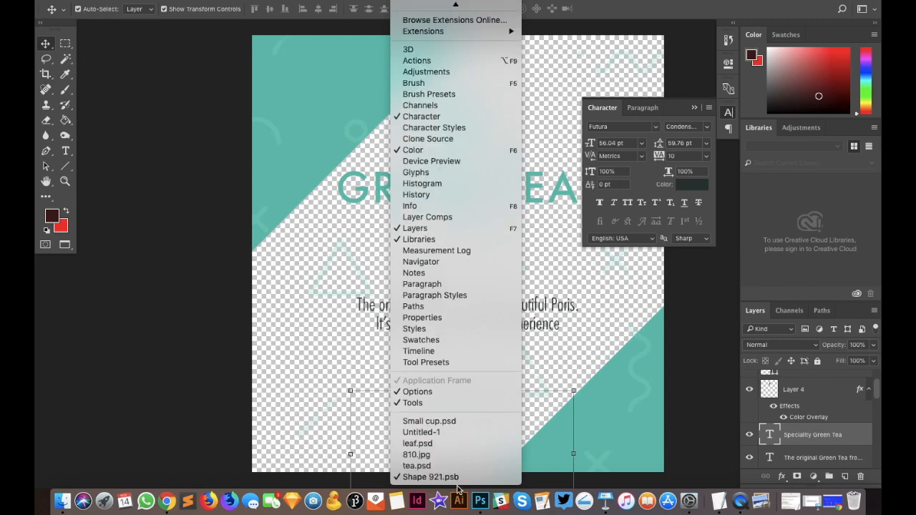
pyautogui.click(429, 432)
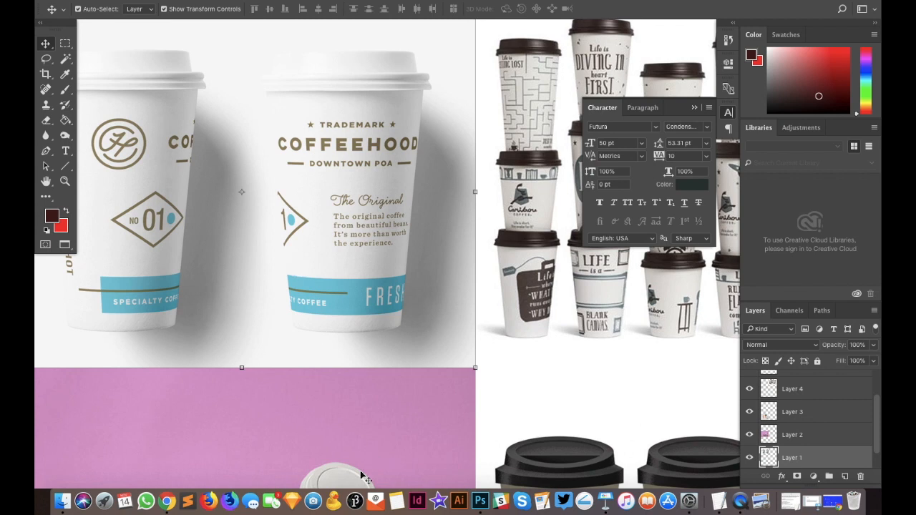
pyautogui.click(409, 0)
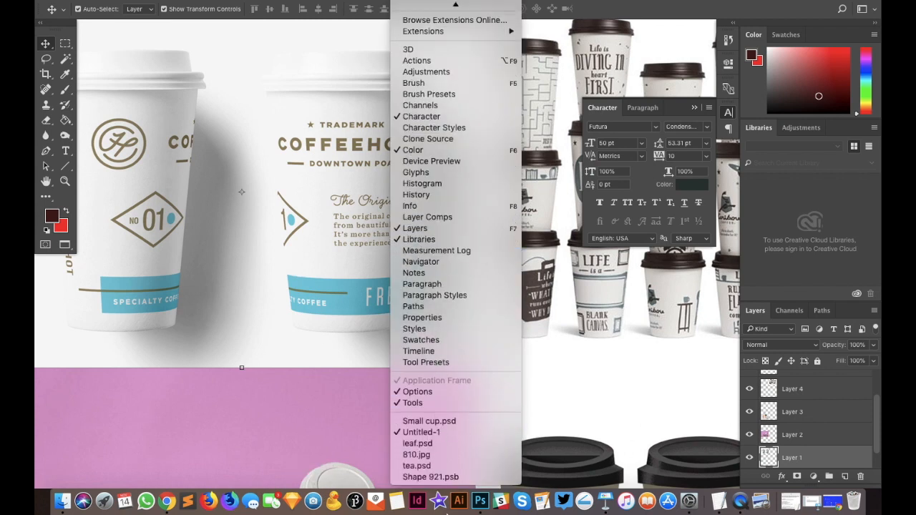
pyautogui.click(433, 421)
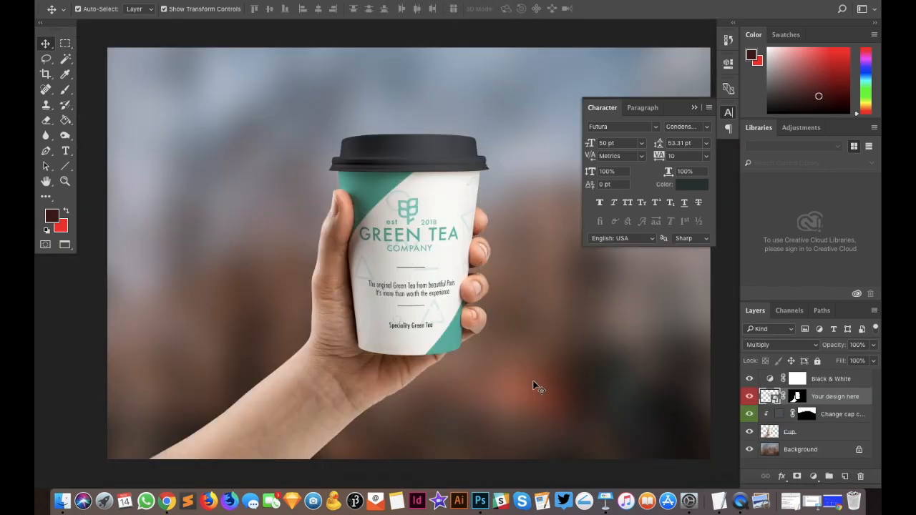
pyautogui.click(538, 387)
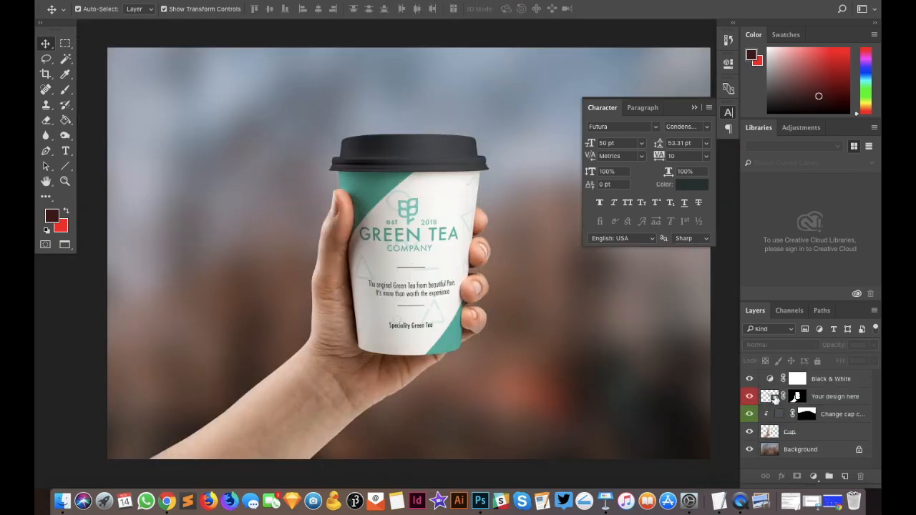
# Reopen the cup design and move the lower-right teal shape up and left so it covers more of the corner
pyautogui.doubleClick(771, 397)
pyautogui.click(598, 403)
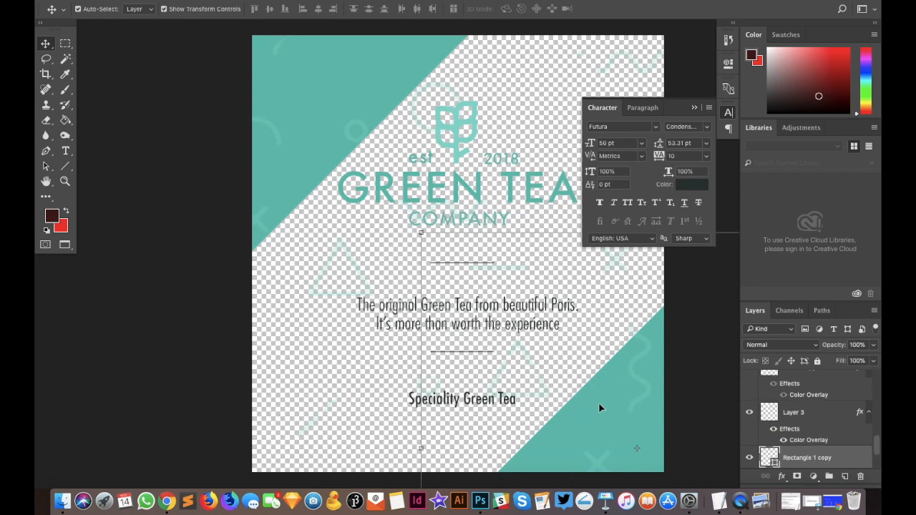
pyautogui.moveTo(596, 410); pyautogui.dragTo(570, 393)
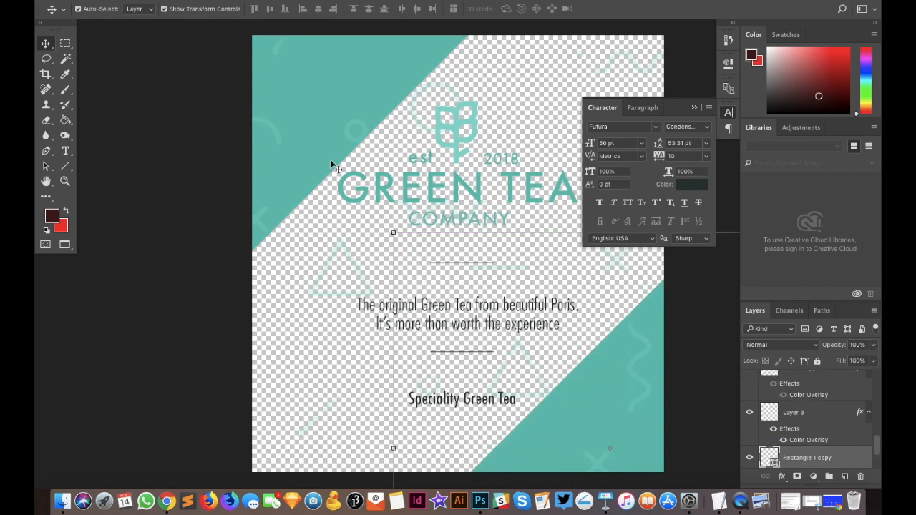
# Duplicate the Speciality Green Tea text onto the lower-right teal corner and turn the copy into FRESH with a different font style
pyautogui.click(489, 405)
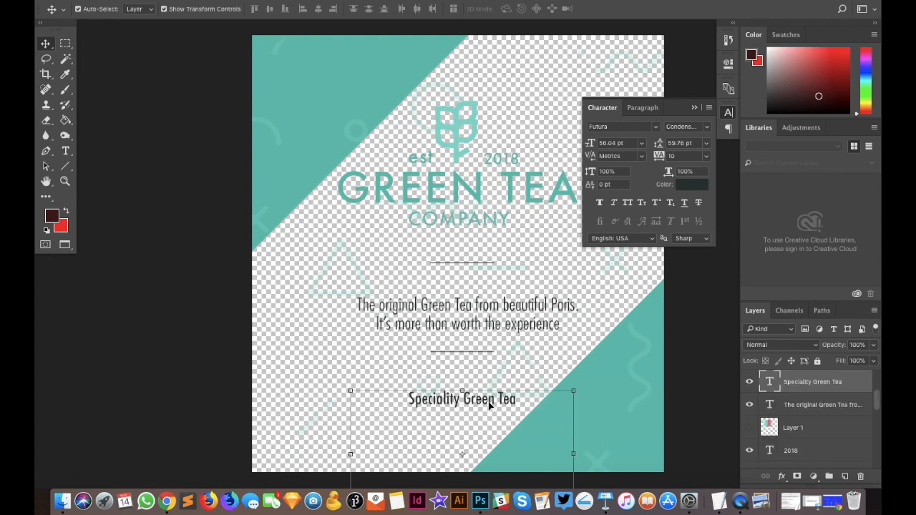
pyautogui.moveTo(769, 382); pyautogui.dragTo(844, 476)
pyautogui.moveTo(479, 405); pyautogui.dragTo(613, 433)
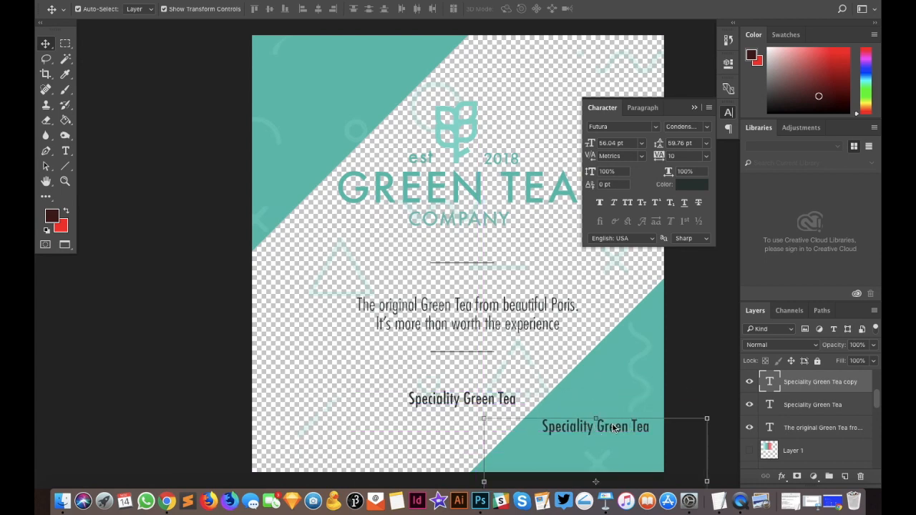
pyautogui.doubleClick(769, 381)
pyautogui.write('FRESH')
pyautogui.click(685, 127)
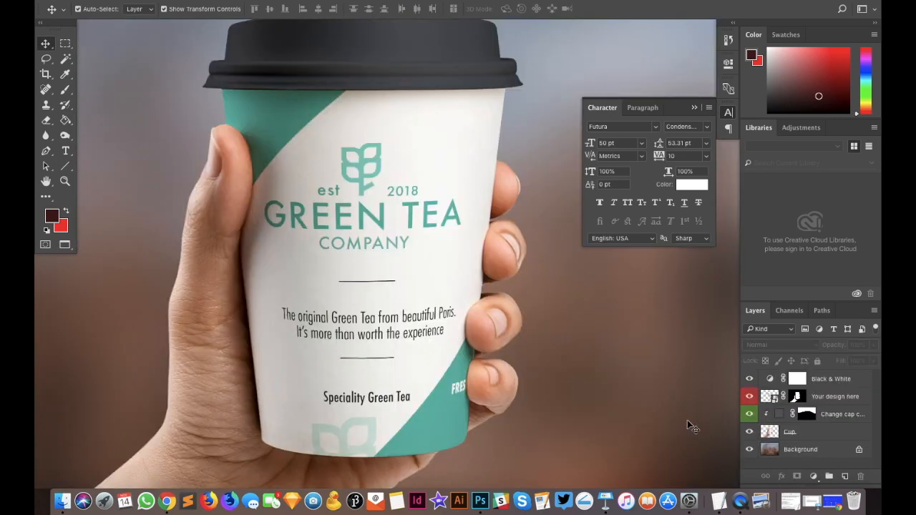
# Reopen the cup design and place the faded leaf copy enlarged and slightly tilted in the lower-left corner
pyautogui.doubleClick(769, 395)
pyautogui.moveTo(420, 436); pyautogui.dragTo(416, 352)
pyautogui.press('Return')
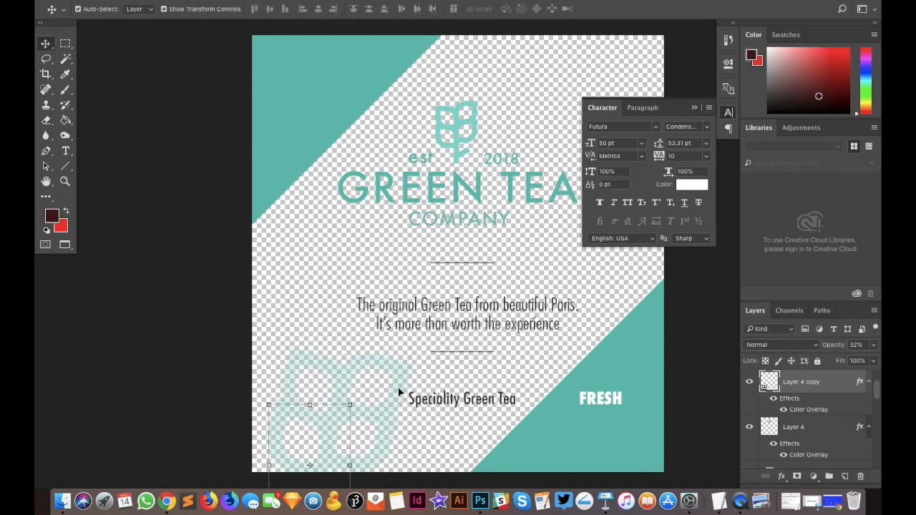
# Duplicate the faded leaf into the upper-right corner, rotate and enlarge the copy, and save the design back to the mockup
pyautogui.moveTo(797, 390); pyautogui.dragTo(844, 477)
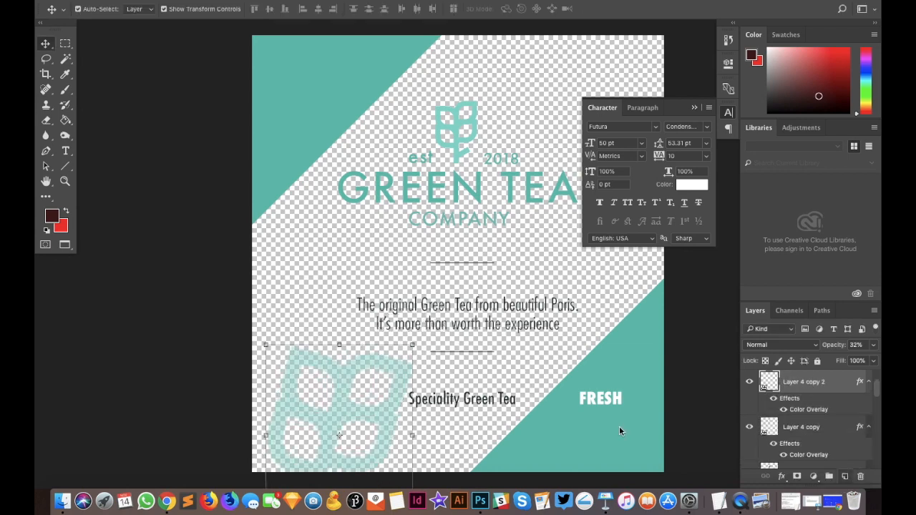
pyautogui.hscroll(5, 341, 377)
pyautogui.moveTo(263, 387); pyautogui.dragTo(562, 40)
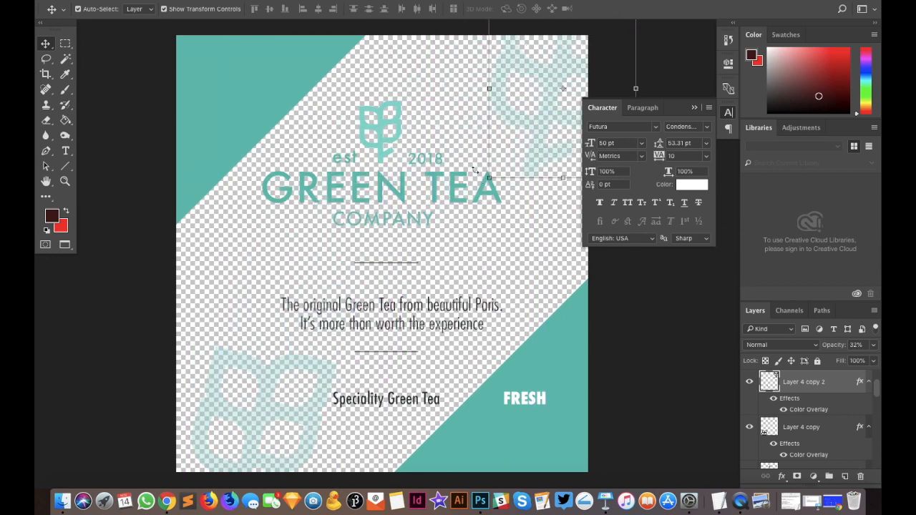
pyautogui.moveTo(479, 163); pyautogui.dragTo(672, 193)
pyautogui.moveTo(477, 159); pyautogui.dragTo(418, 206)
pyautogui.press('Return')
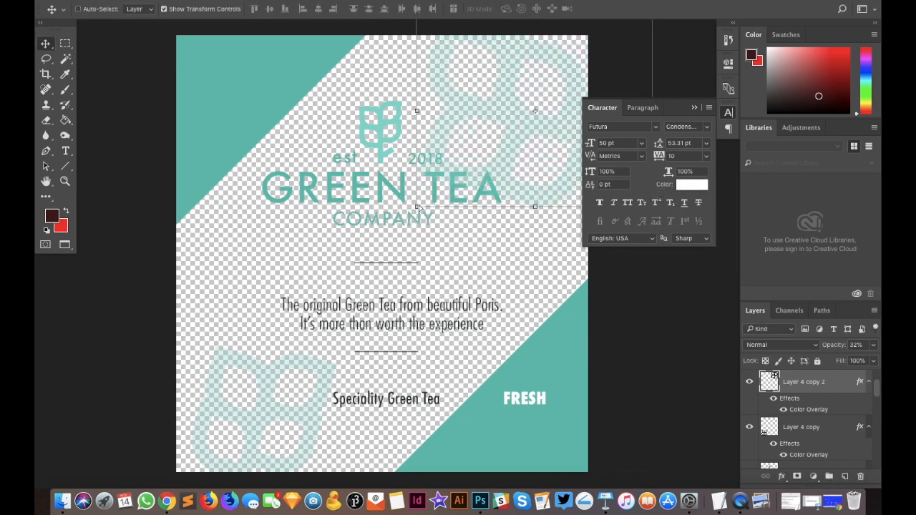
pyautogui.press('super+s')
pyautogui.press('super+w')
pyautogui.click(685, 380)
# Reopen the design, shift both faded leaves farther out past their corners, enlarge the lower-left one, and save it to the mockup
pyautogui.doubleClick(769, 396)
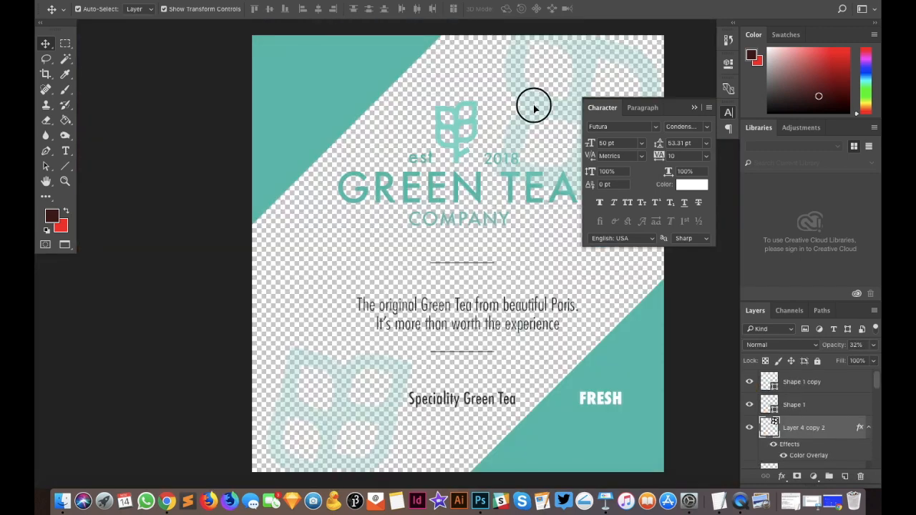
pyautogui.moveTo(534, 106); pyautogui.dragTo(558, 79)
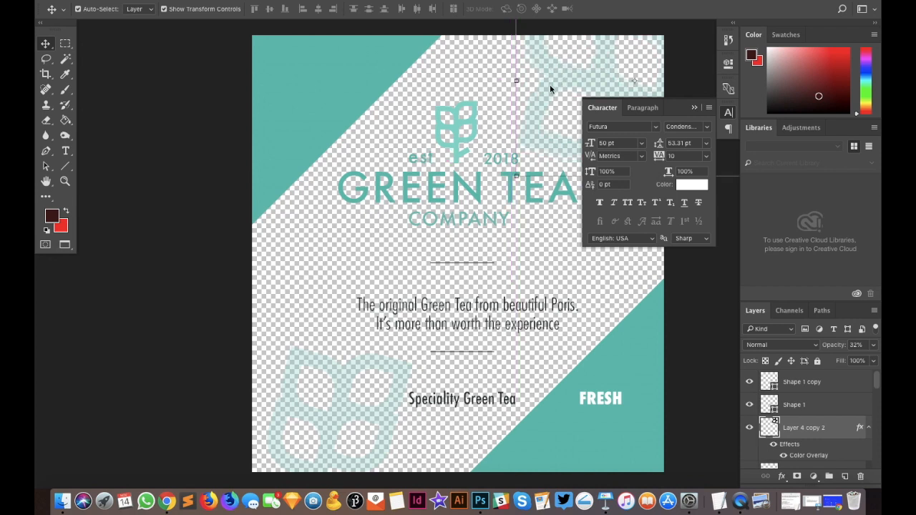
pyautogui.moveTo(303, 368); pyautogui.dragTo(271, 358)
pyautogui.moveTo(381, 345); pyautogui.dragTo(397, 327)
pyautogui.press('super+s')
pyautogui.press('super+w')
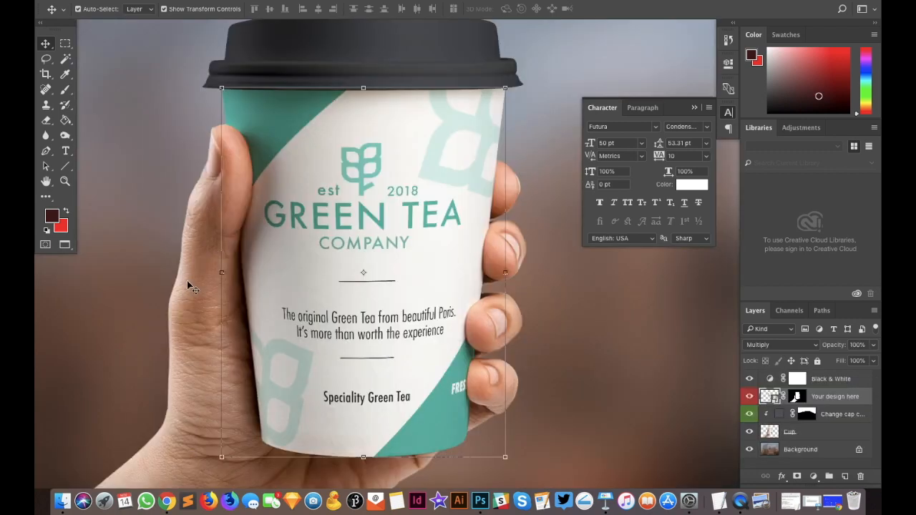
# Deselect the design layer on the mockup and collapse the Character panel
pyautogui.press('super+minus')
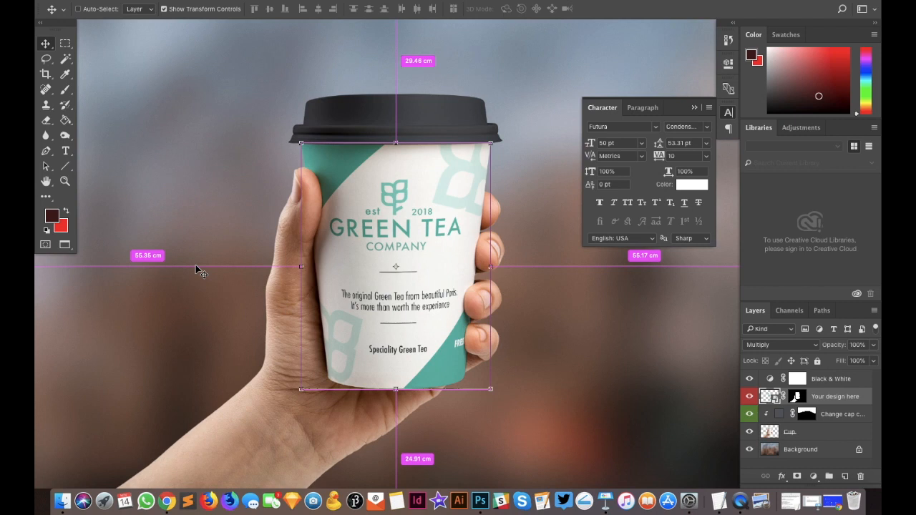
pyautogui.click(611, 367)
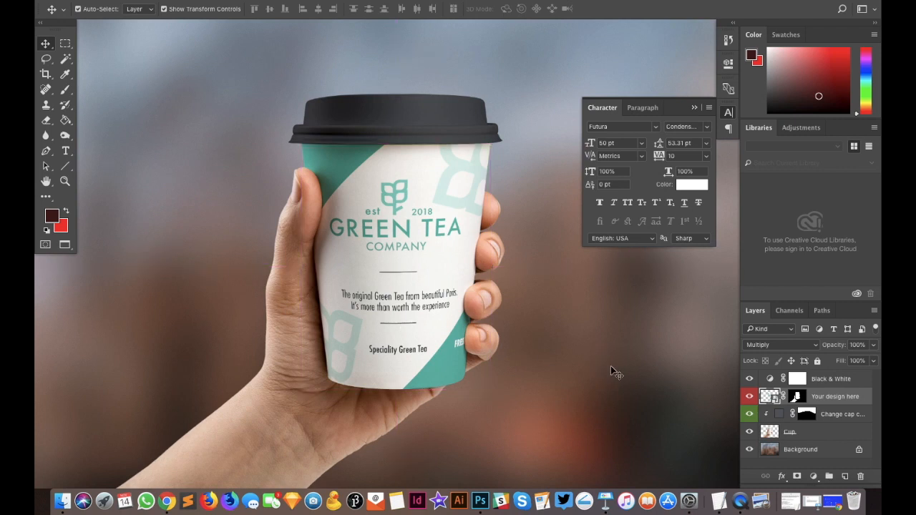
pyautogui.click(693, 108)
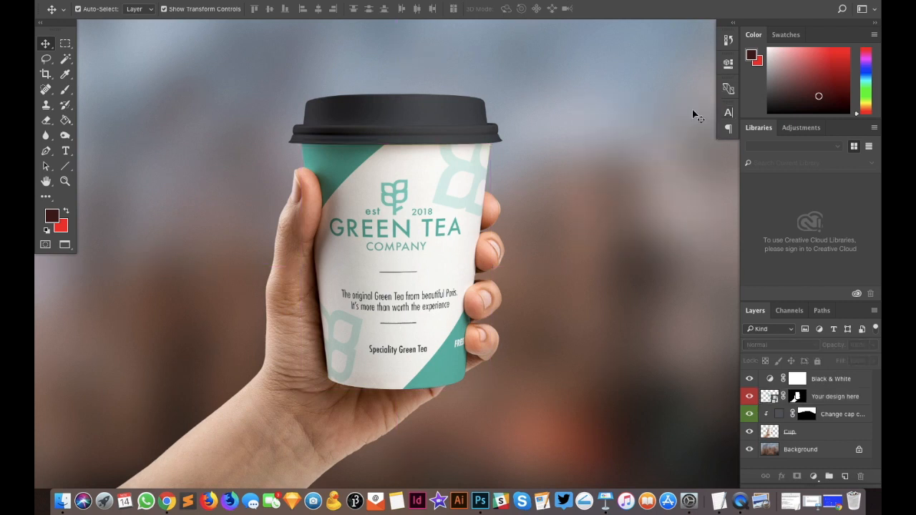
pyautogui.click(403, 0)
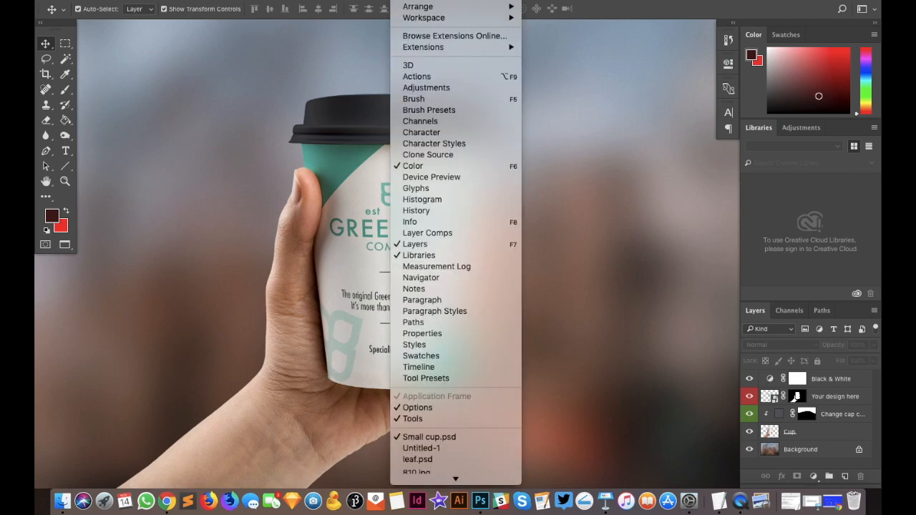
pyautogui.moveTo(372, 0)
pyautogui.click(587, 184)
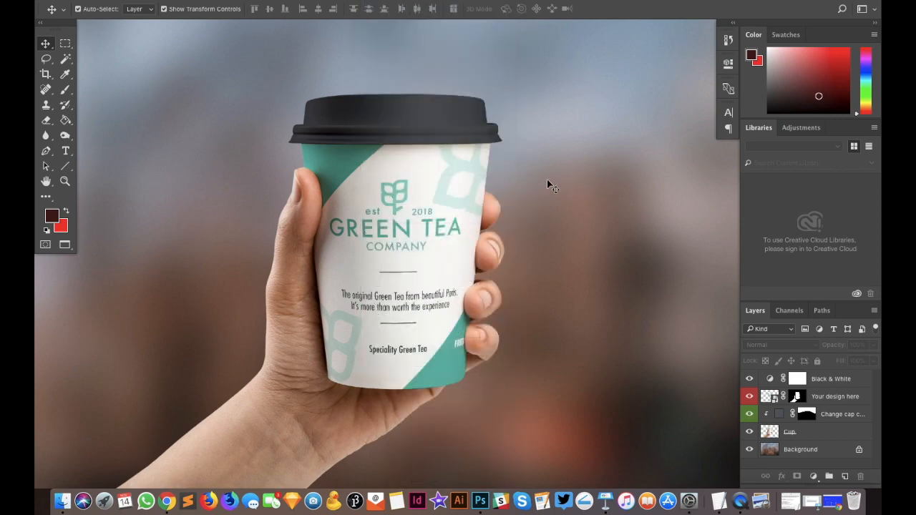
# Examine the cup mockup up close from lid to base and fit the whole image on screen
pyautogui.press('super+plus')
pyautogui.hscroll(-3, 547, 179)
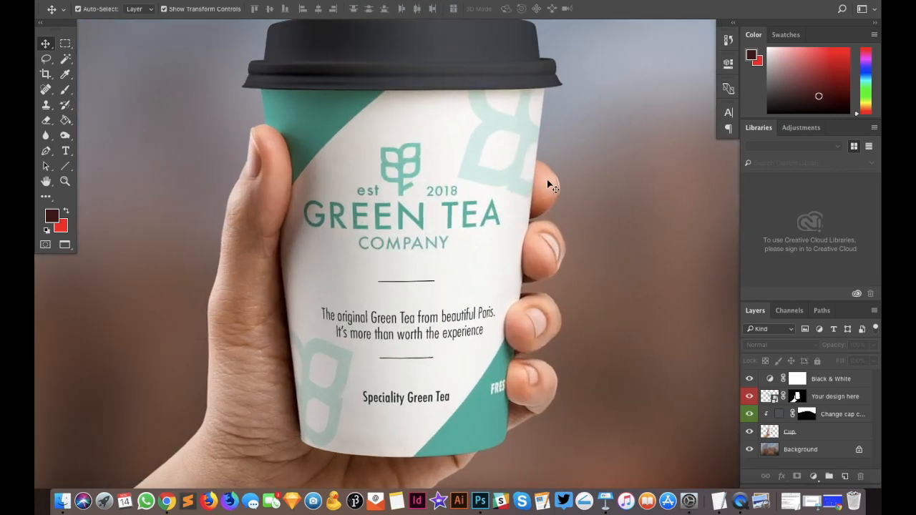
pyautogui.scroll(1, 546, 178)
pyautogui.scroll(5, 548, 184)
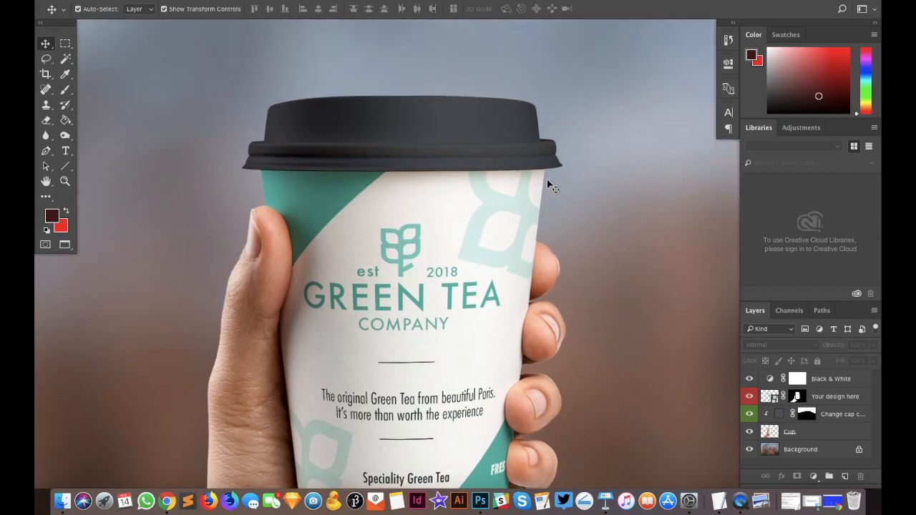
pyautogui.scroll(-3, 547, 179)
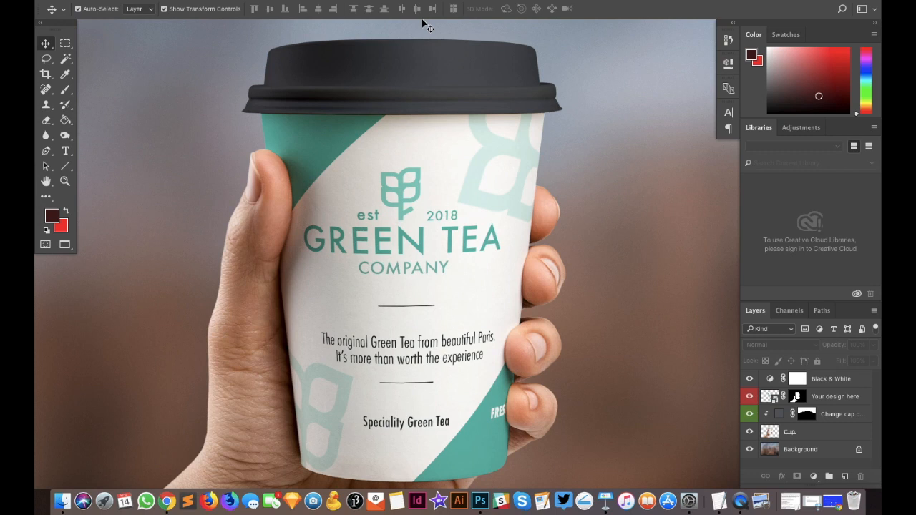
pyautogui.click(372, 1)
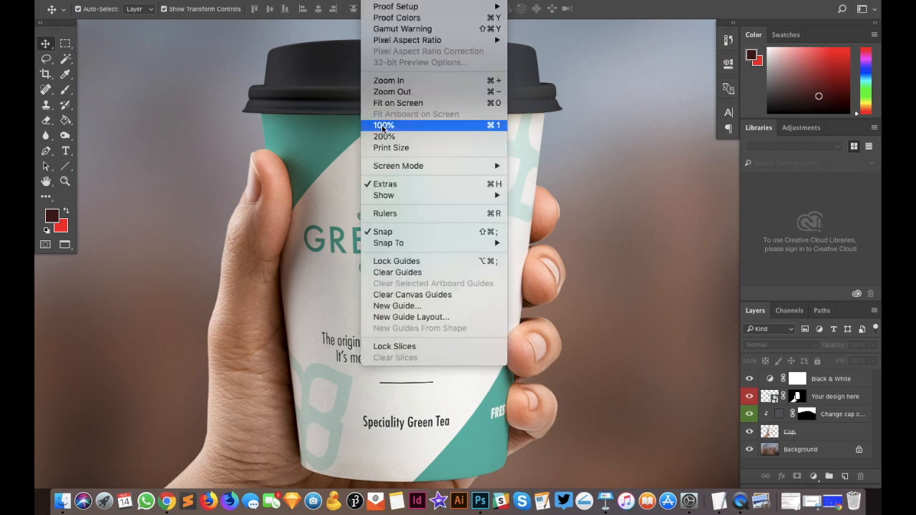
pyautogui.moveTo(388, 167)
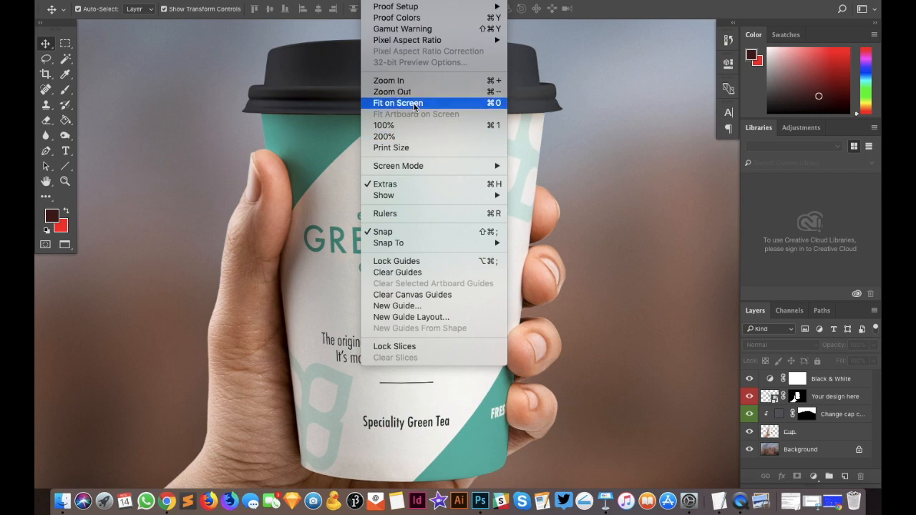
pyautogui.click(413, 105)
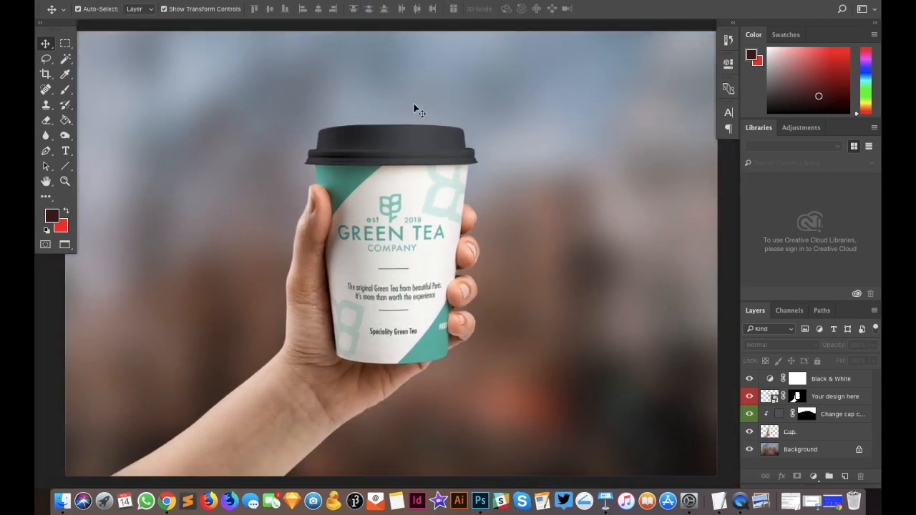
# Save the mockup and export it for web as the PNG-24 file Small-cup.png in the Design_Jam folder
pyautogui.press('super+s')
pyautogui.press('super+alt+shift+s')
pyautogui.press('super+0')
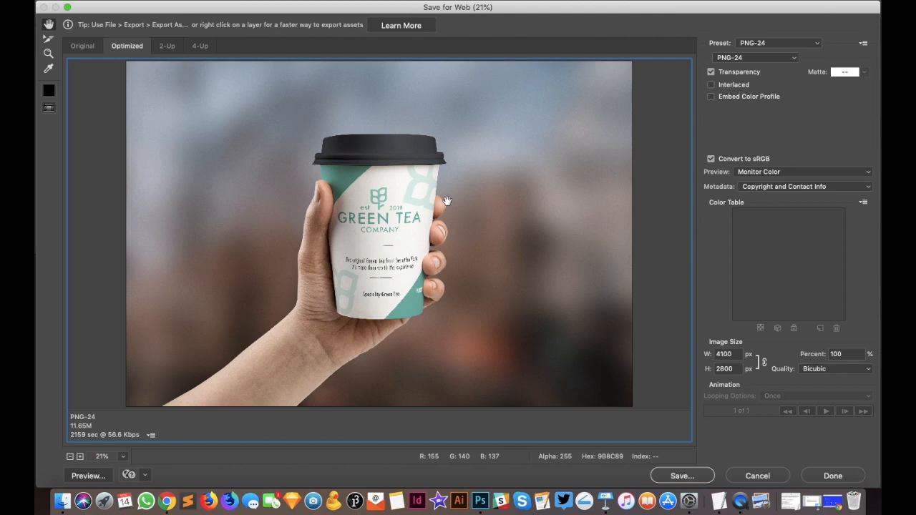
pyautogui.click(682, 476)
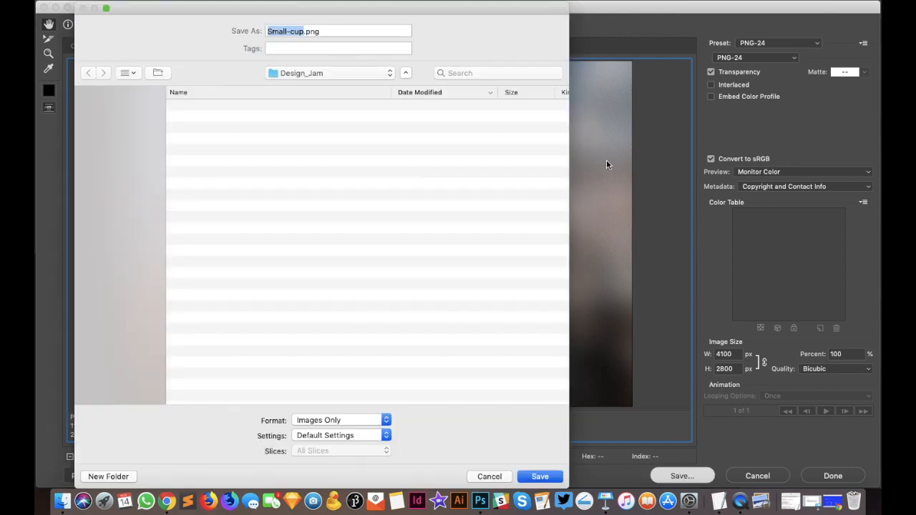
pyautogui.press('Return')
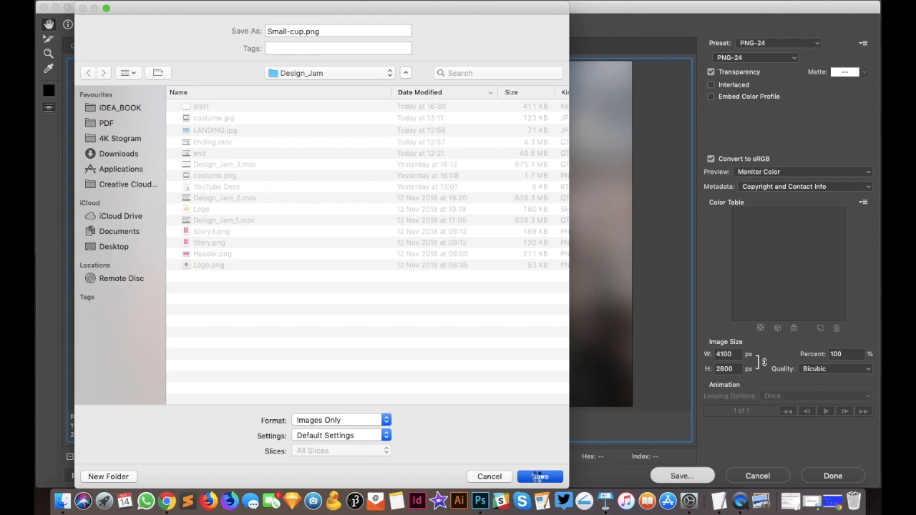
pyautogui.click(540, 476)
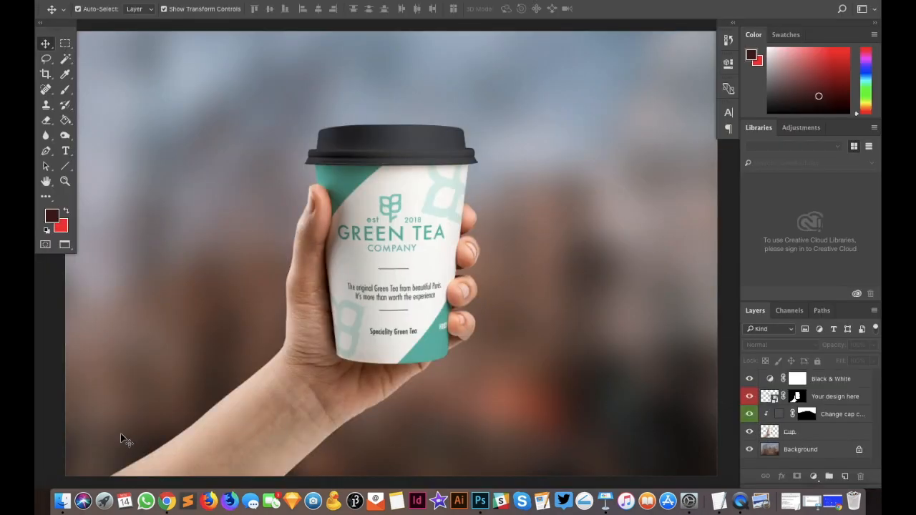
# Switch to Finder, close the Memphis-pattern window and open the Design_Jam folder on the Desktop
pyautogui.click(63, 501)
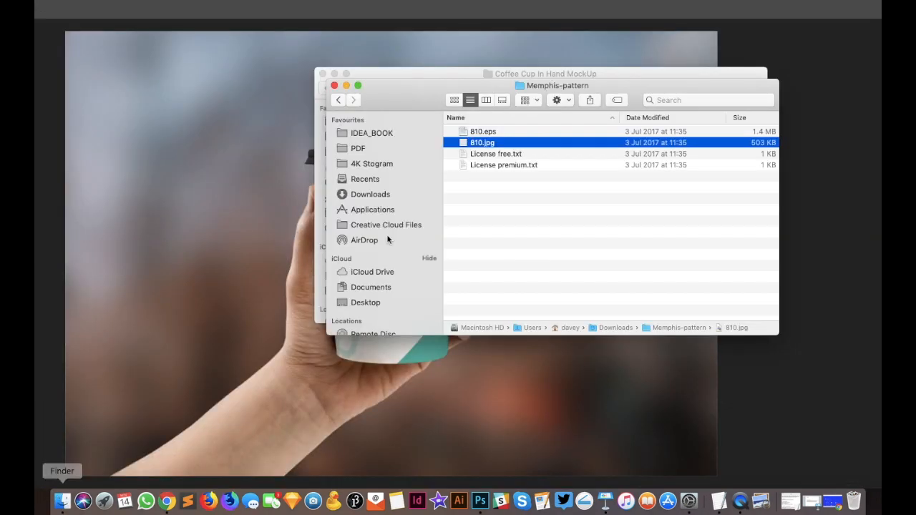
pyautogui.click(334, 85)
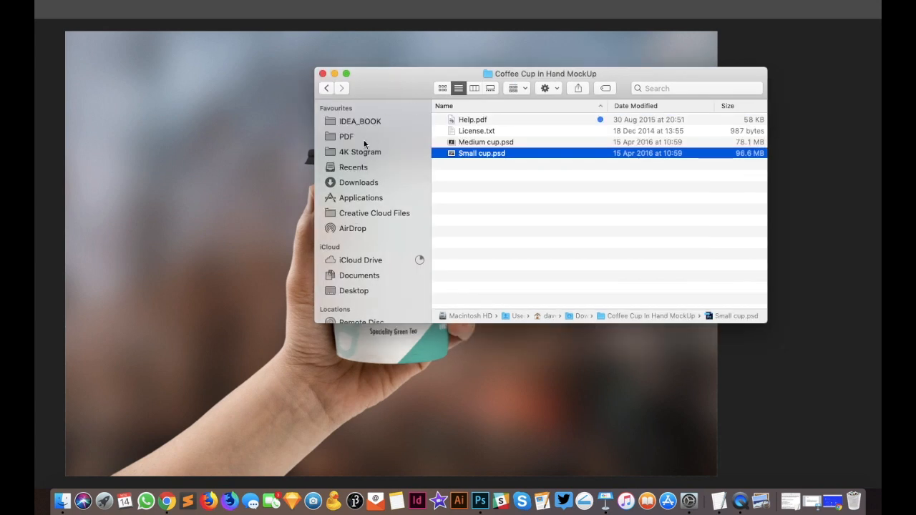
pyautogui.click(367, 291)
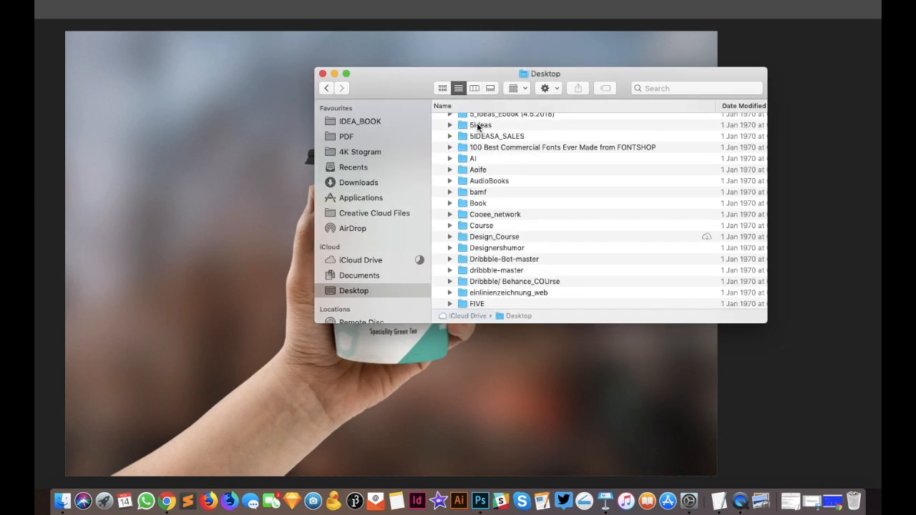
pyautogui.scroll(-10, 480, 138)
pyautogui.scroll(10, 478, 137)
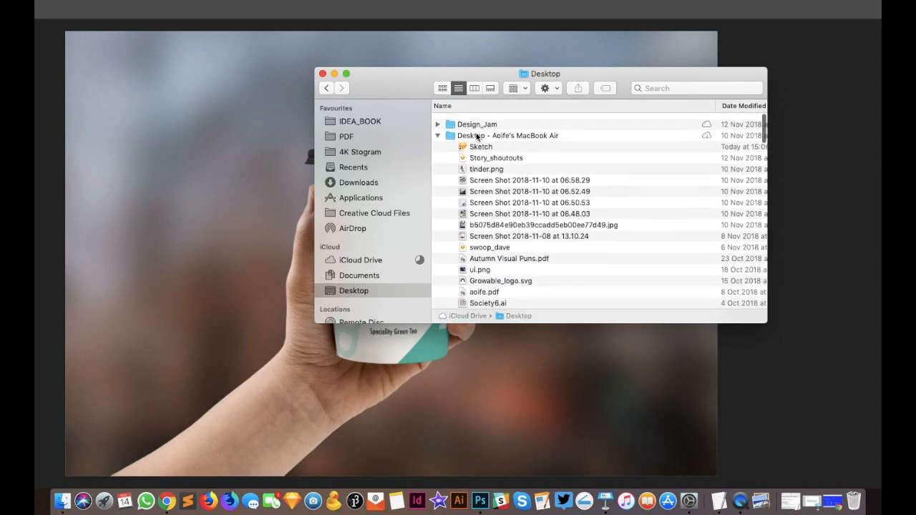
pyautogui.click(451, 120)
pyautogui.doubleClick(452, 120)
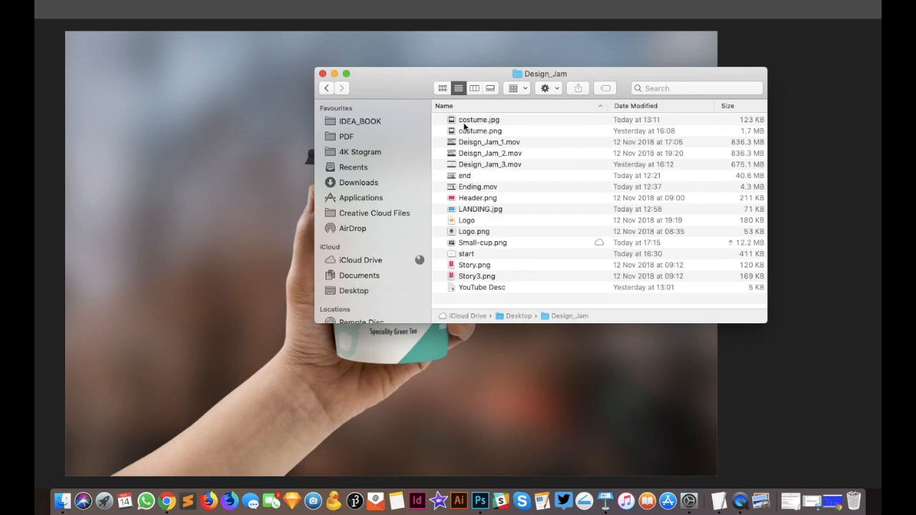
# Sort the folder by date modified and open Small-cup.png in Preview in full screen
pyautogui.click(639, 106)
pyautogui.click(467, 121)
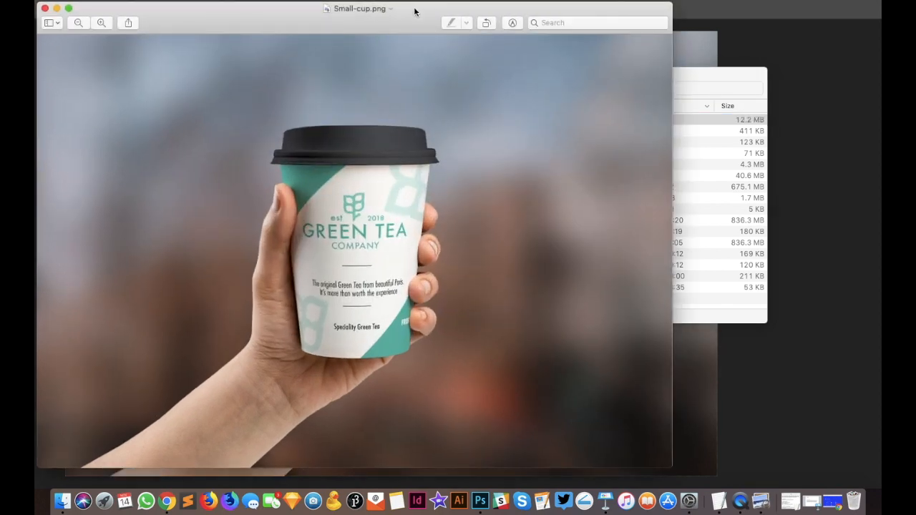
pyautogui.moveTo(415, 11); pyautogui.dragTo(444, 8)
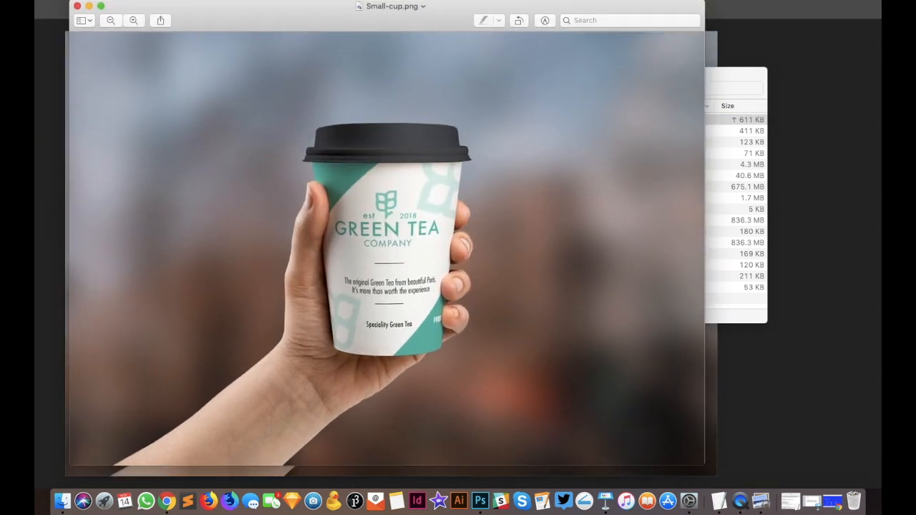
pyautogui.click(250, 2)
pyautogui.moveTo(167, 1)
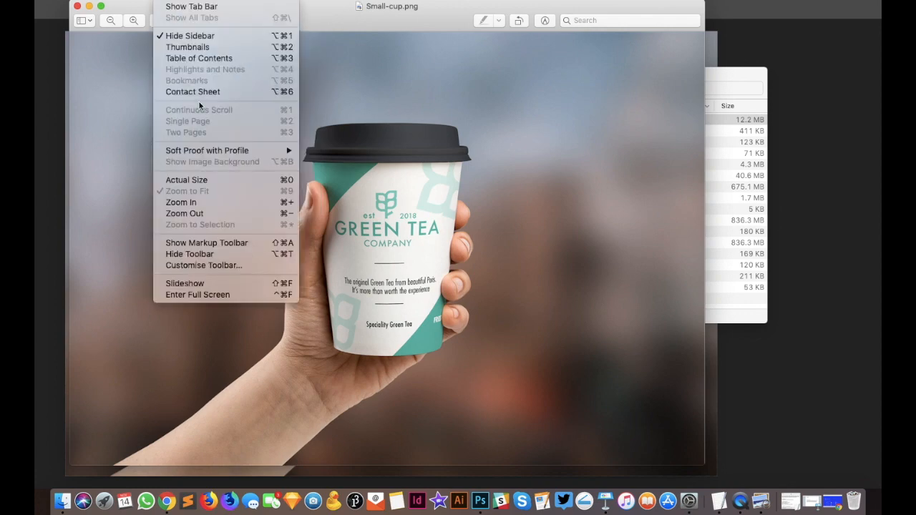
pyautogui.click(209, 293)
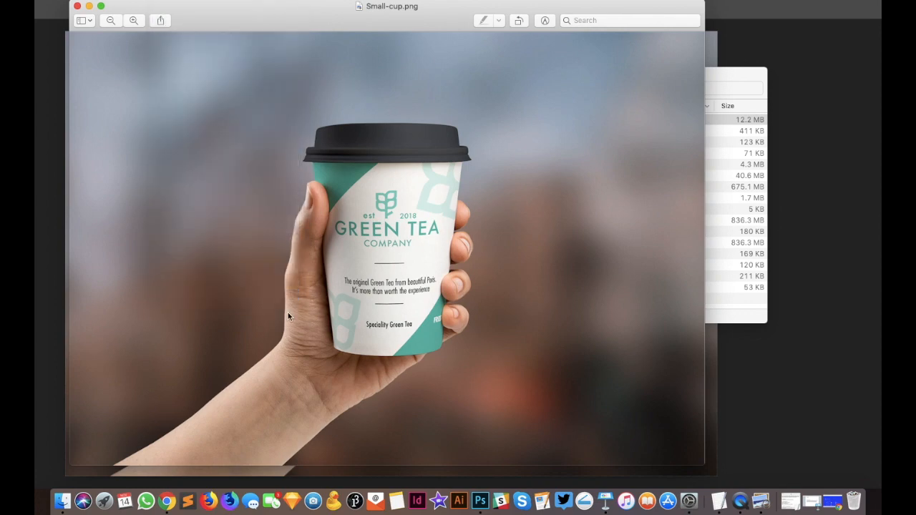